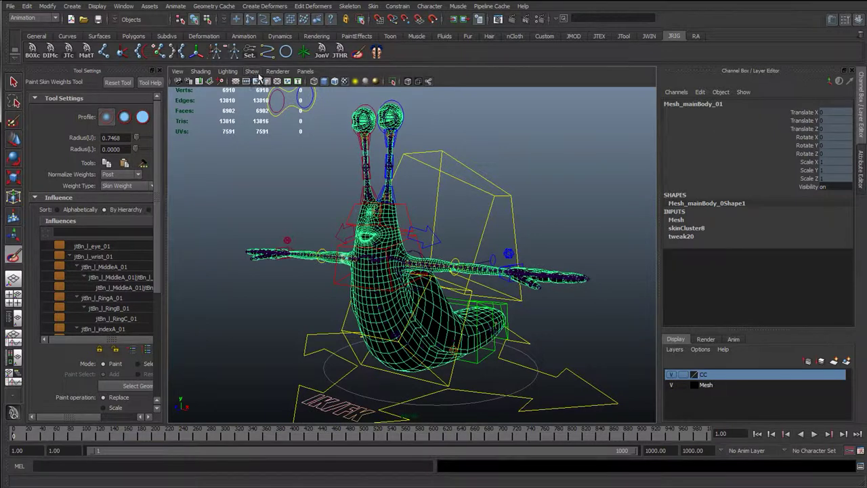
# Limit the viewport display to polygons so only the slug character's mesh is shown.
pyautogui.click(252, 71)
pyautogui.click(261, 107)
pyautogui.click(251, 71)
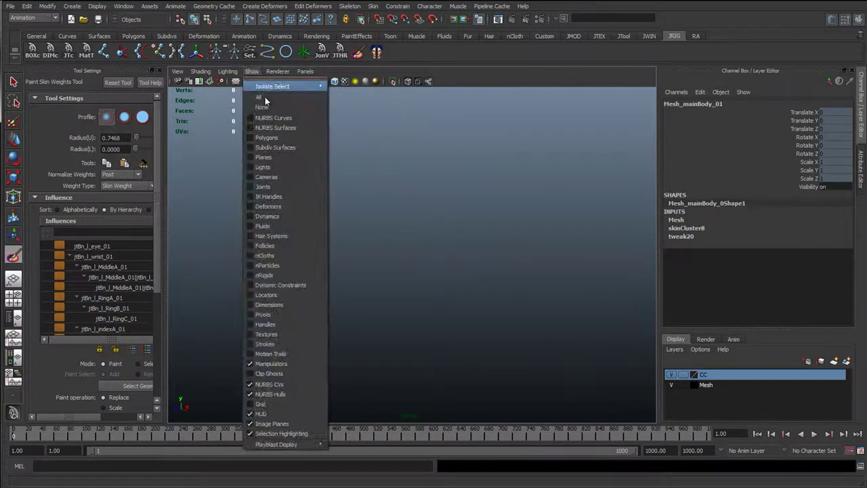
pyautogui.click(266, 137)
# Widen the Paint Skin Weights tool settings and hide the channel box.
pyautogui.moveTo(165, 197); pyautogui.dragTo(270, 202)
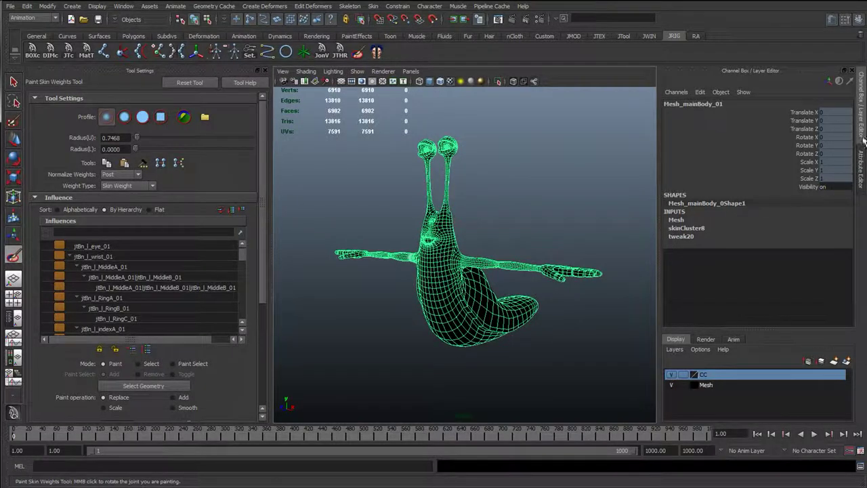
pyautogui.hotkey('ctrl', 'shift', 'c')
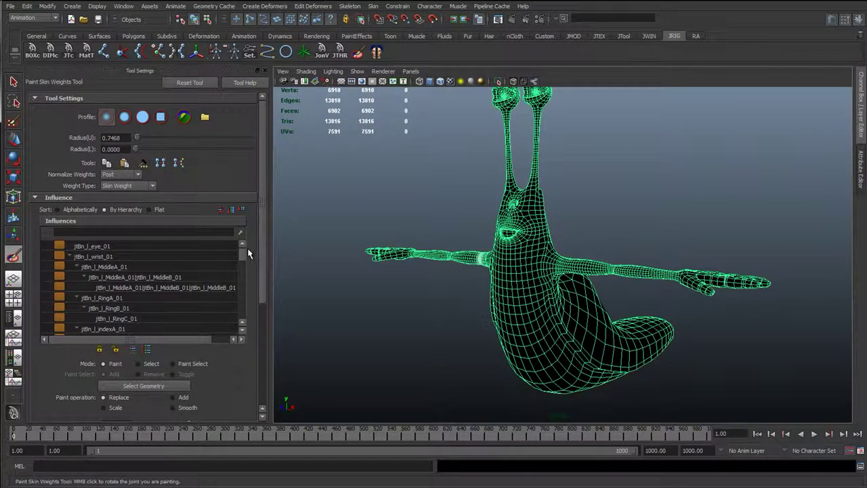
# Select the jtBn_l_eye_01 influence and examine its weights around the eyeball and the top of its stalk.
pyautogui.scroll(-2, 162, 275)
pyautogui.scroll(2, 162, 278)
pyautogui.click(110, 247)
pyautogui.keyDown('alt'); pyautogui.moveTo(400, 267); pyautogui.dragTo(437, 274); pyautogui.keyUp('alt')
pyautogui.keyDown('alt'); pyautogui.moveTo(437, 276); pyautogui.dragTo(414, 282, button='middle'); pyautogui.keyUp('alt')
pyautogui.keyDown('alt'); pyautogui.moveTo(414, 283); pyautogui.dragTo(576, 302, button='right'); pyautogui.keyUp('alt')
pyautogui.keyDown('alt'); pyautogui.moveTo(454, 293); pyautogui.dragTo(497, 283); pyautogui.keyUp('alt')
pyautogui.keyDown('alt'); pyautogui.moveTo(497, 281); pyautogui.dragTo(530, 294, button='middle'); pyautogui.keyUp('alt')
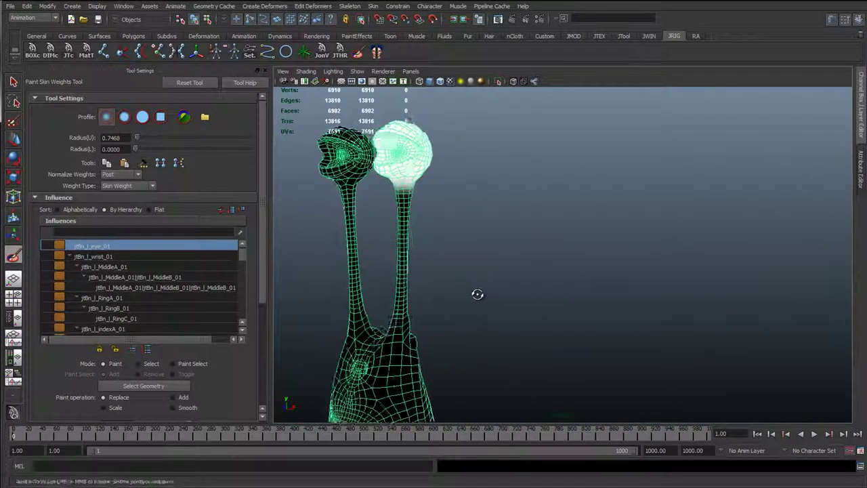
pyautogui.keyDown('alt'); pyautogui.moveTo(474, 229); pyautogui.dragTo(471, 258, button='middle'); pyautogui.keyUp('alt')
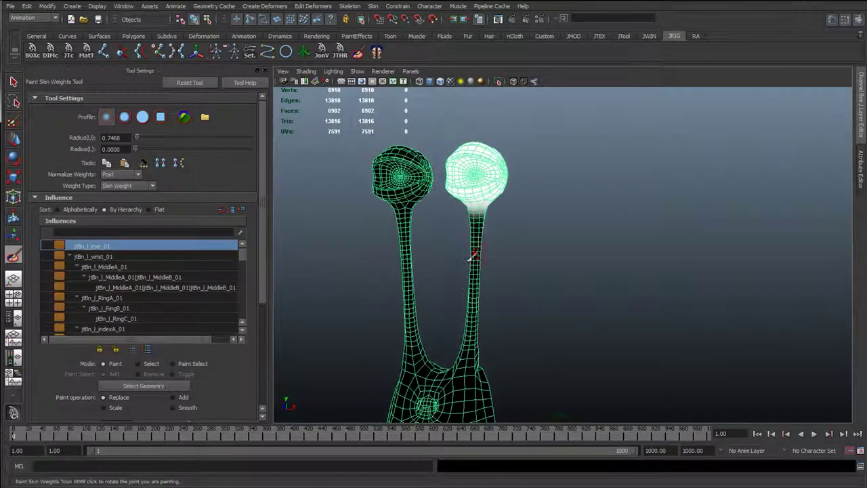
pyautogui.keyDown('alt'); pyautogui.moveTo(488, 286); pyautogui.dragTo(465, 316, button='right'); pyautogui.keyUp('alt')
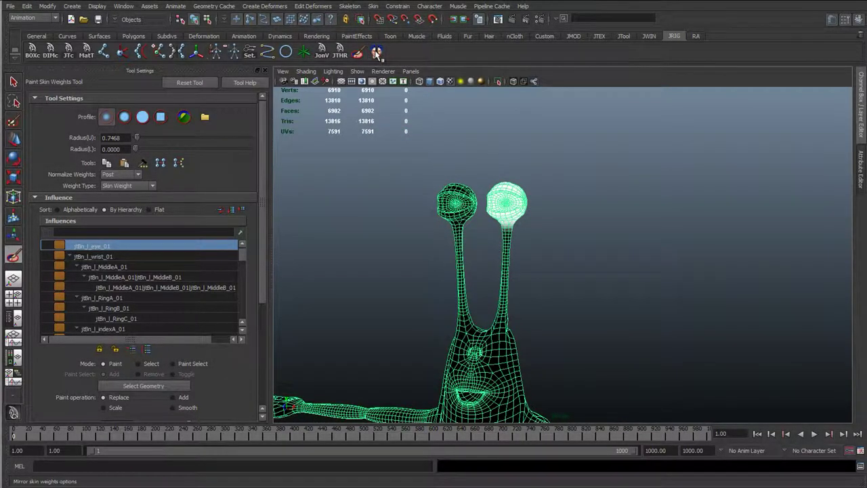
# Bring up the Mirror Skin Weights options from the custom rigging shelf, review them, and dismiss them without mirroring.
pyautogui.click(377, 53)
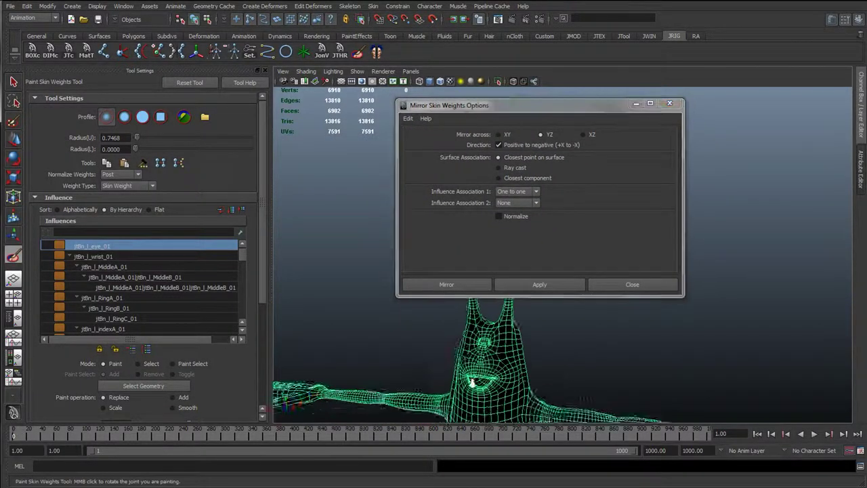
pyautogui.keyDown('alt'); pyautogui.moveTo(472, 383); pyautogui.dragTo(407, 322); pyautogui.keyUp('alt')
pyautogui.keyDown('alt'); pyautogui.moveTo(542, 345); pyautogui.dragTo(511, 316); pyautogui.keyUp('alt')
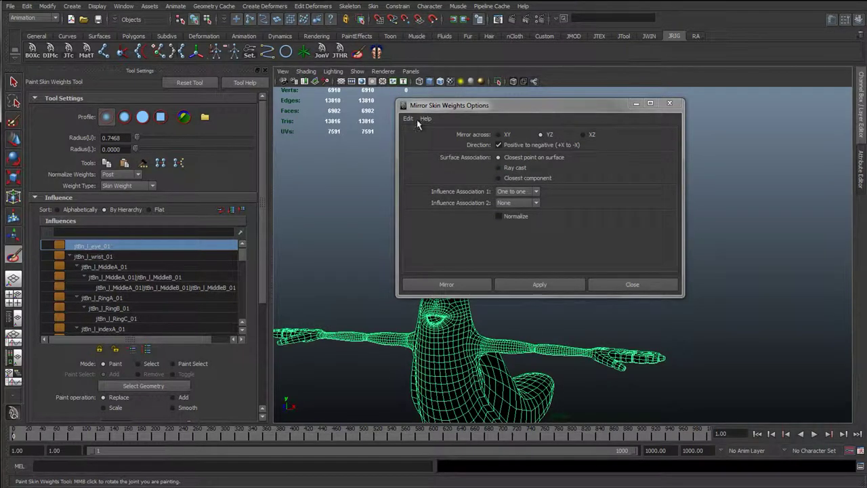
pyautogui.click(668, 105)
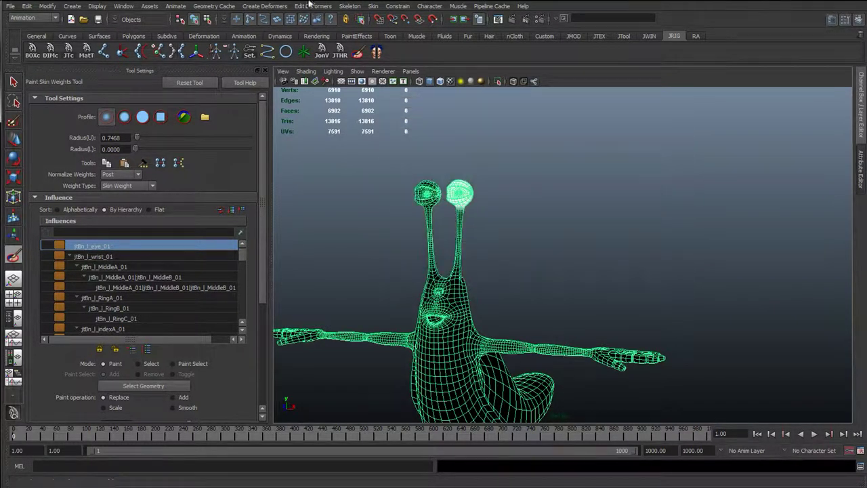
# Open the Mirror Skin Weights options from the smooth skin commands, review the influence association choices, and close them without mirroring.
pyautogui.click(373, 9)
pyautogui.moveTo(383, 8)
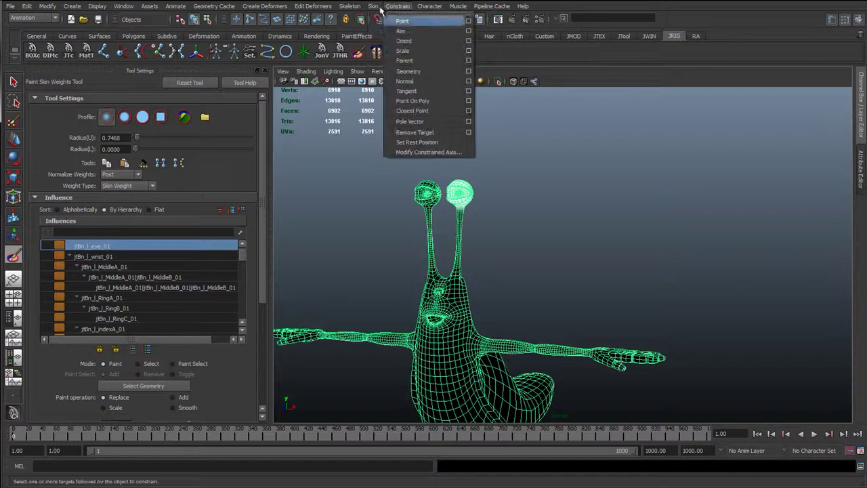
pyautogui.moveTo(399, 53)
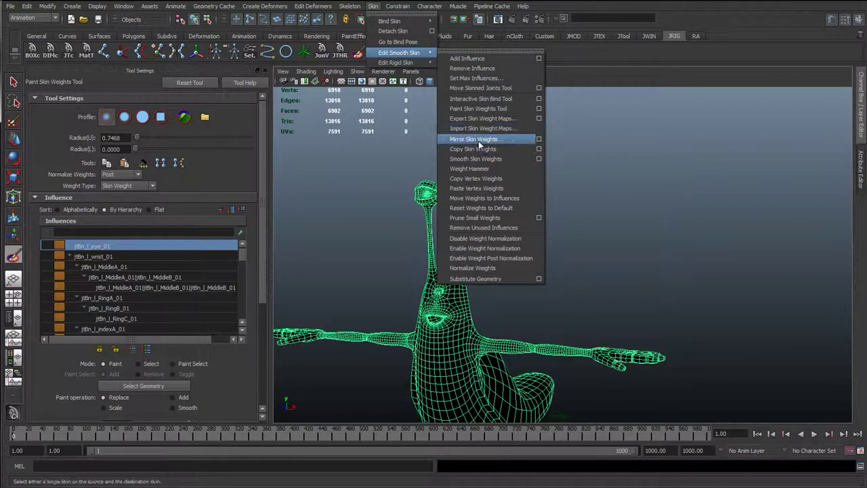
pyautogui.click(538, 139)
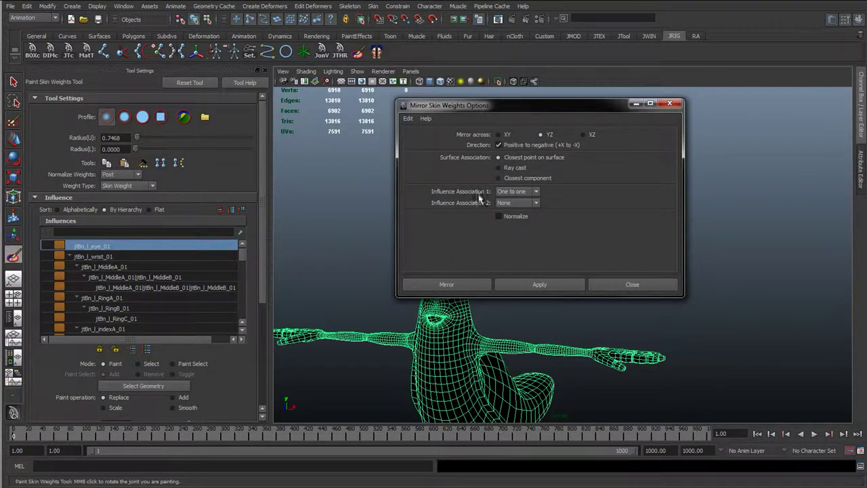
pyautogui.click(532, 193)
pyautogui.click(519, 209)
pyautogui.click(630, 284)
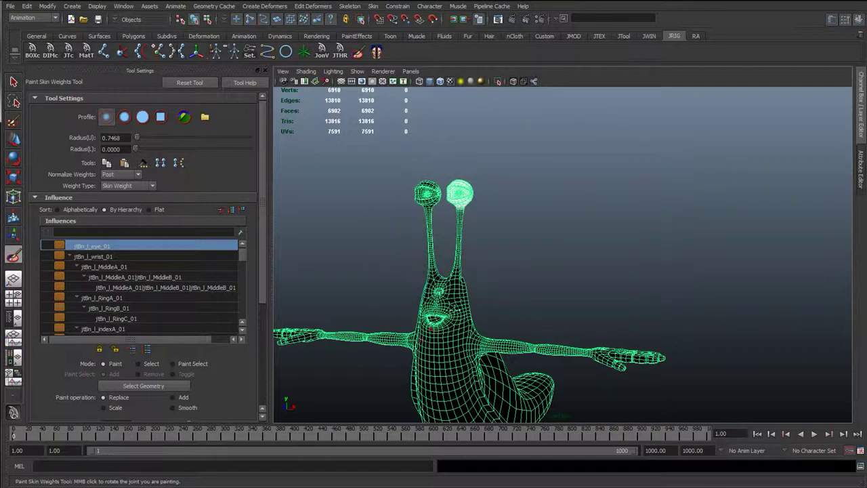
# Compare the weights of jtBn_l_MiddleA_01 and jtBn_l_eye_01 on a close view of the eye stalks.
pyautogui.keyDown('alt'); pyautogui.moveTo(427, 327); pyautogui.dragTo(466, 293, button='middle'); pyautogui.keyUp('alt')
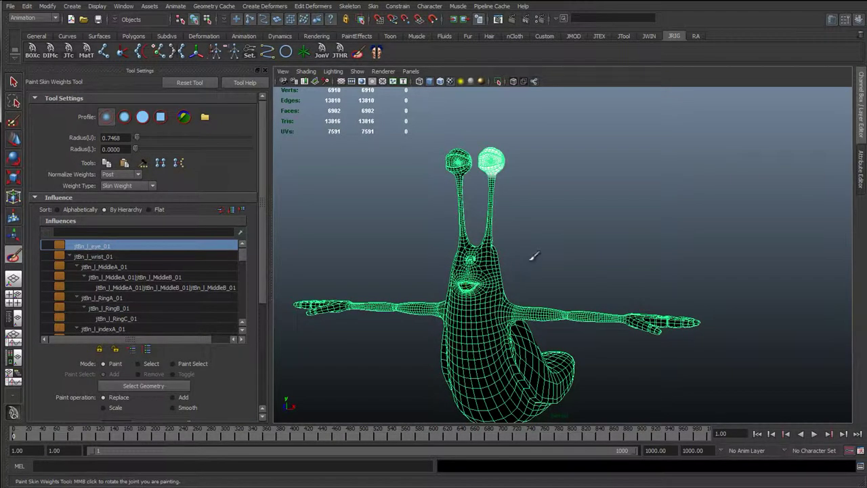
pyautogui.scroll(5, 535, 256)
pyautogui.keyDown('alt'); pyautogui.moveTo(517, 194); pyautogui.dragTo(534, 246, button='middle'); pyautogui.keyUp('alt')
pyautogui.click(112, 267)
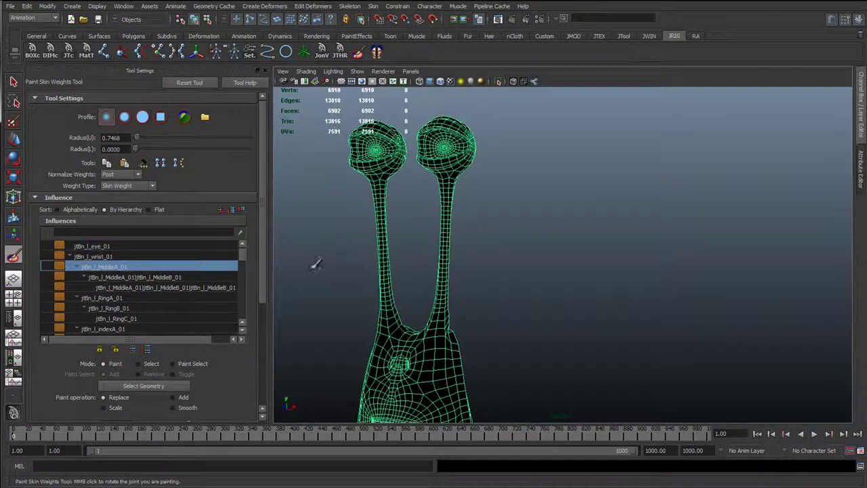
pyautogui.click(80, 247)
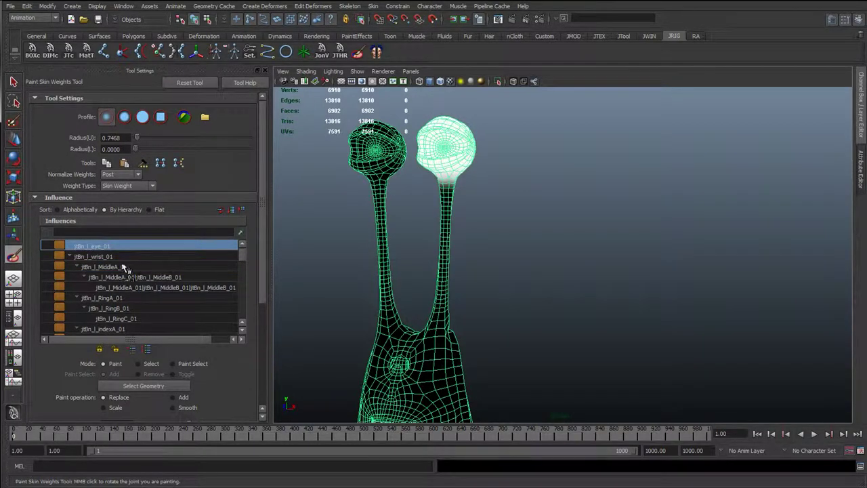
# Select the jtBn_l_wrist_01 influence and examine its weights across the palm of the hand.
pyautogui.click(100, 258)
pyautogui.scroll(-5, 467, 301)
pyautogui.keyDown('alt'); pyautogui.moveTo(515, 318); pyautogui.dragTo(557, 331); pyautogui.keyUp('alt')
pyautogui.scroll(5, 474, 298)
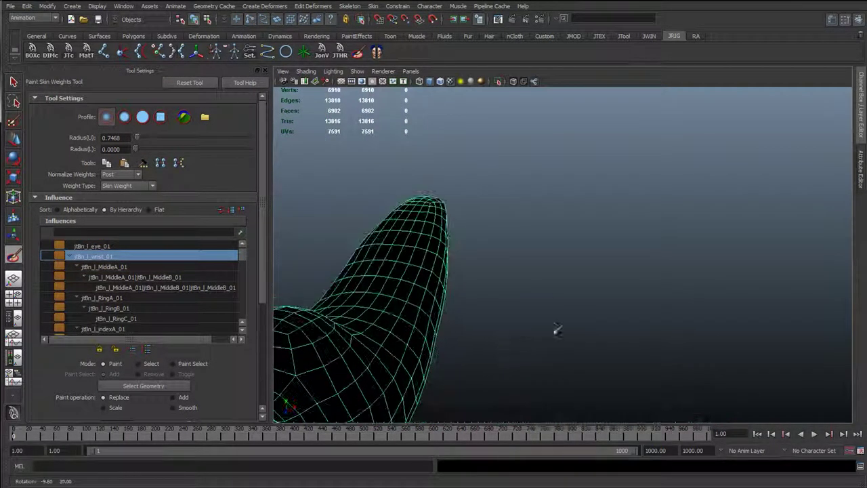
pyautogui.keyDown('alt'); pyautogui.moveTo(557, 331); pyautogui.dragTo(504, 190, button='middle'); pyautogui.keyUp('alt')
pyautogui.scroll(3, 469, 278)
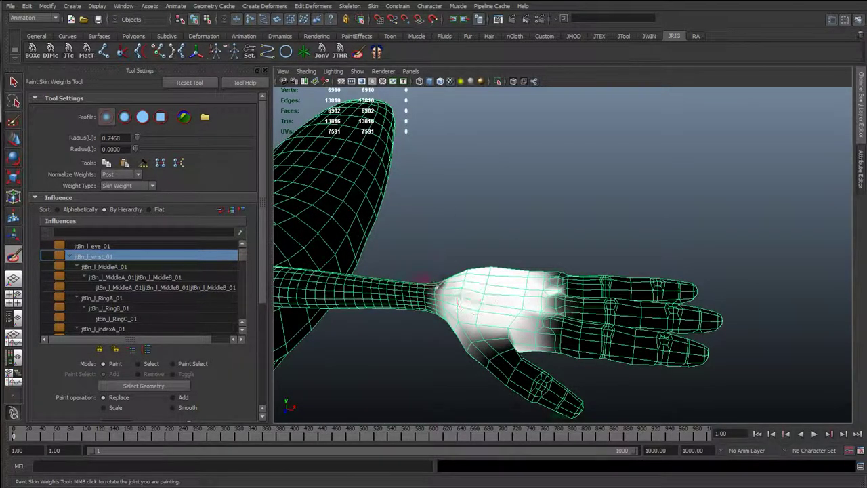
# Go through the left middle and ring finger joint influences and check each one's weights on the hand.
pyautogui.click(101, 267)
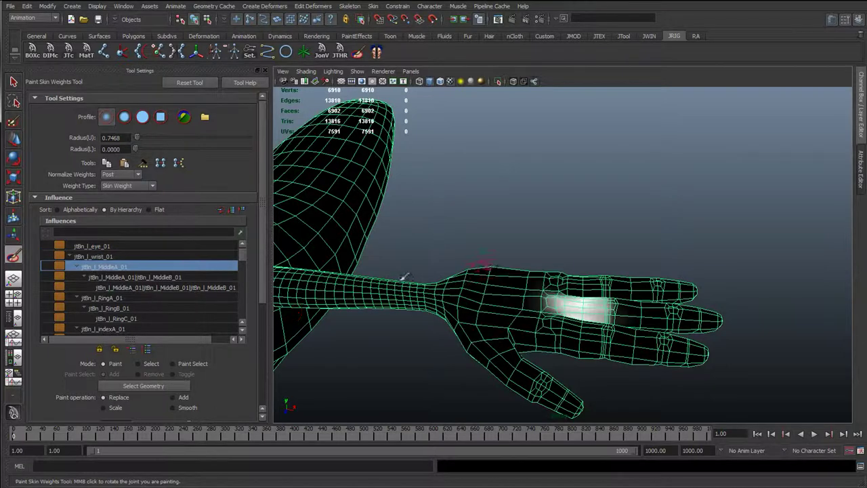
pyautogui.click(163, 277)
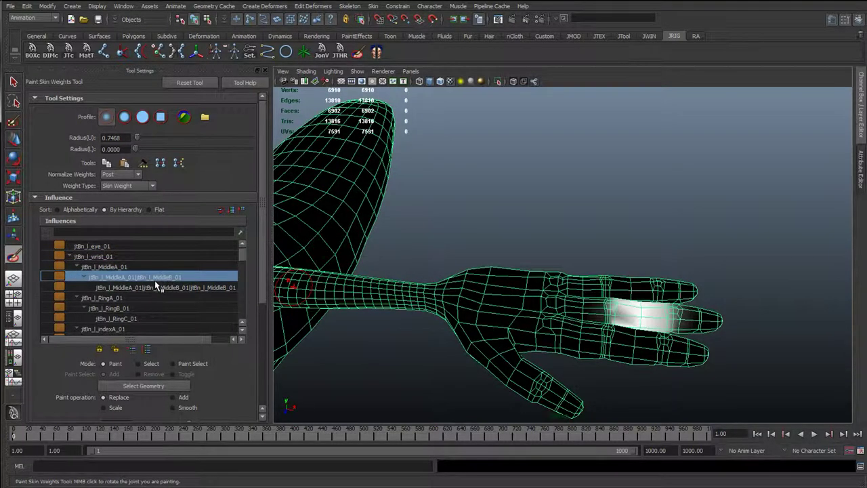
pyautogui.press('Down')
pyautogui.press('Down')
pyautogui.press('Down')
pyautogui.press('Down')
# Inspect the weights of the left index finger joints, from jtBn_l_indexA_01 to jtBn_l_indexC_01.
pyautogui.press('Down')
pyautogui.press('Down')
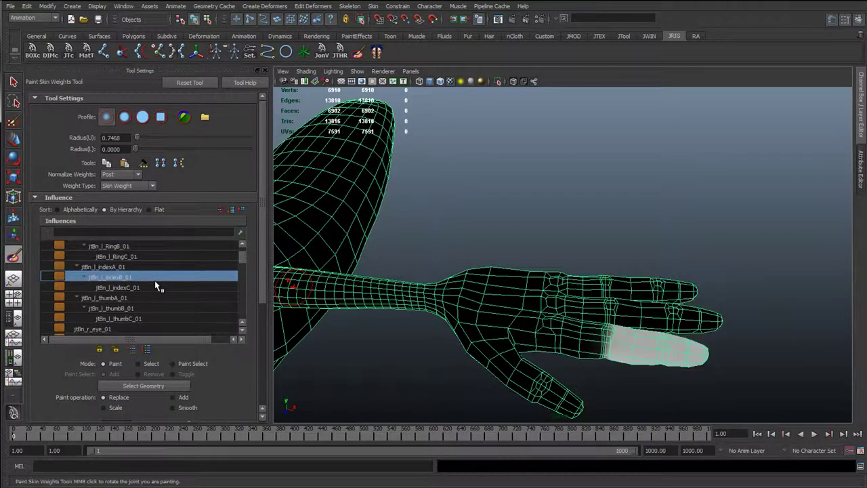
pyautogui.press('Down')
pyautogui.press('Up')
pyautogui.press('Up')
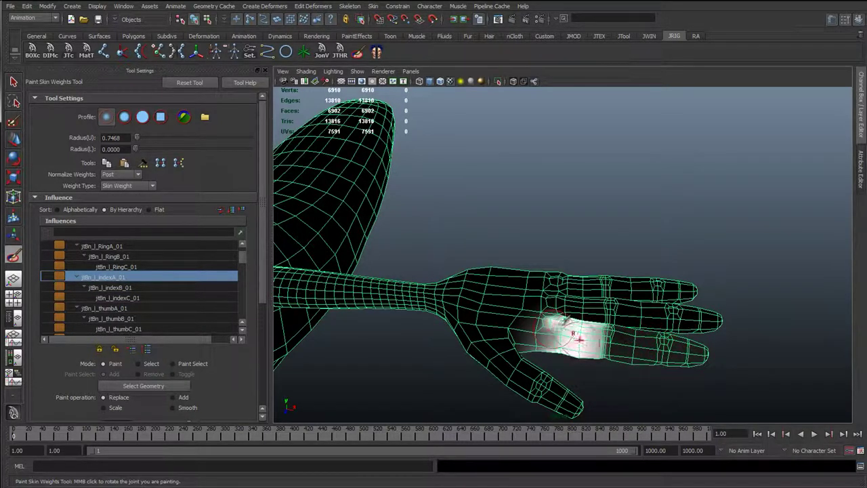
pyautogui.press('Down')
pyautogui.press('Down')
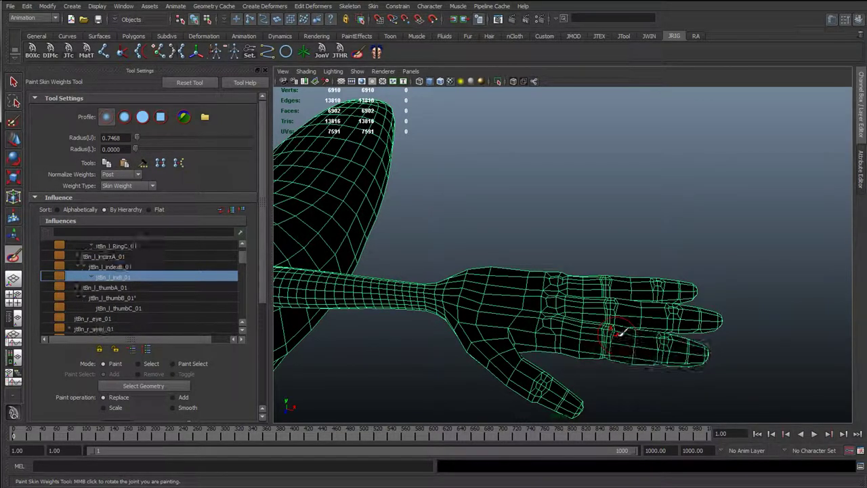
# Inspect the weights of the left thumb joints, from jtBn_l_thumbA_01 to jtBn_l_thumbC_01.
pyautogui.press('Down')
pyautogui.press('Down')
pyautogui.press('Down')
pyautogui.press('Up')
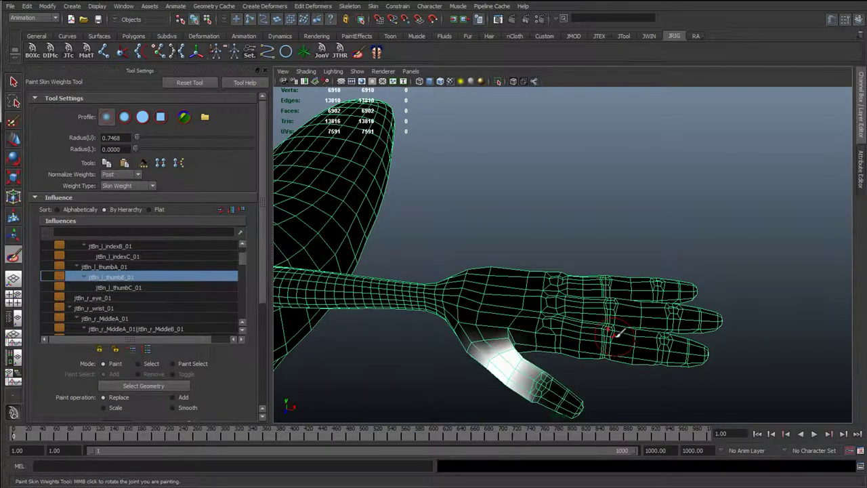
pyautogui.press('Up')
pyautogui.press('Down')
pyautogui.press('Down')
# Check the weights of the right eye, right wrist and first two right middle finger joints on the full character.
pyautogui.press('Down')
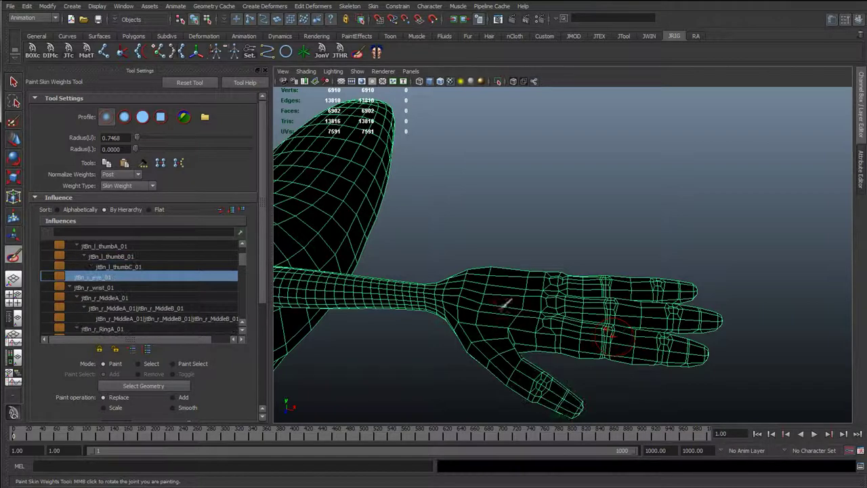
pyautogui.keyDown('alt'); pyautogui.moveTo(507, 304); pyautogui.dragTo(447, 280, button='right'); pyautogui.keyUp('alt')
pyautogui.keyDown('alt'); pyautogui.moveTo(540, 274); pyautogui.dragTo(450, 270, button='right'); pyautogui.keyUp('alt')
pyautogui.keyDown('alt'); pyautogui.moveTo(451, 269); pyautogui.dragTo(622, 321, button='middle'); pyautogui.keyUp('alt')
pyautogui.keyDown('alt'); pyautogui.moveTo(505, 203); pyautogui.dragTo(450, 137); pyautogui.keyUp('alt')
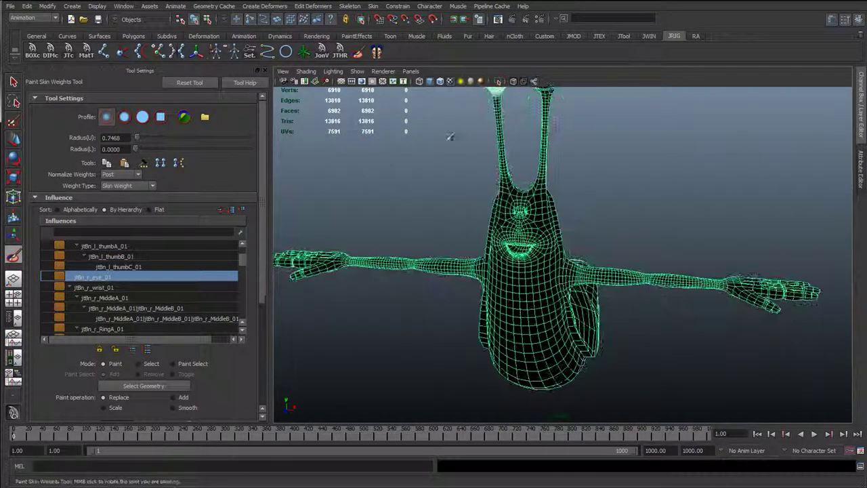
pyautogui.click(124, 290)
pyautogui.click(125, 299)
pyautogui.click(153, 309)
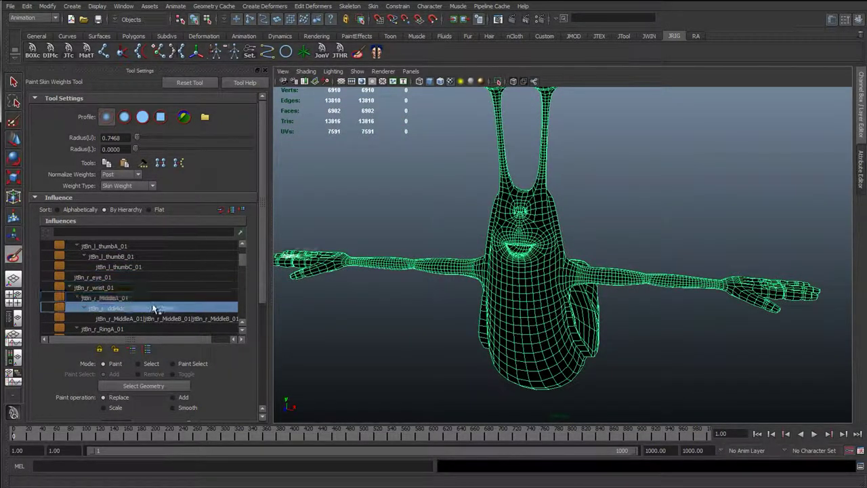
# Select the jtBn_shellBase_01 influence and examine its weights on the hump of the back from the side.
pyautogui.scroll(-5, 154, 308)
pyautogui.click(135, 288)
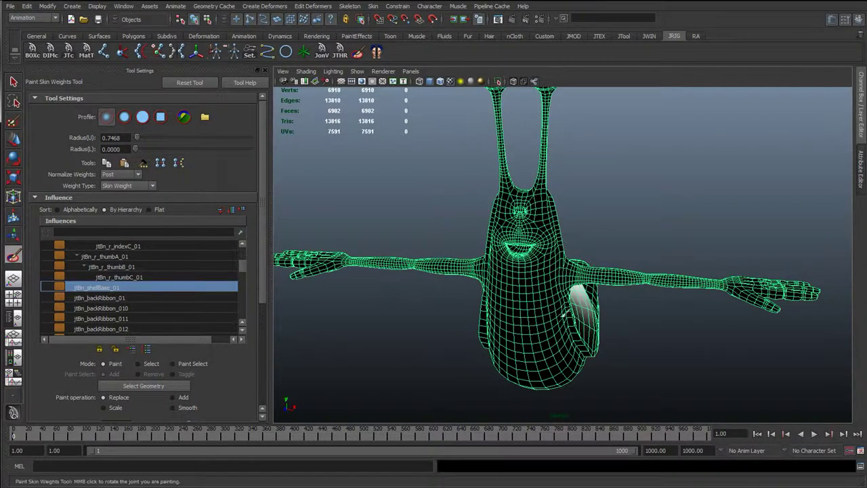
pyautogui.keyDown('alt'); pyautogui.moveTo(564, 314); pyautogui.dragTo(420, 271); pyautogui.keyUp('alt')
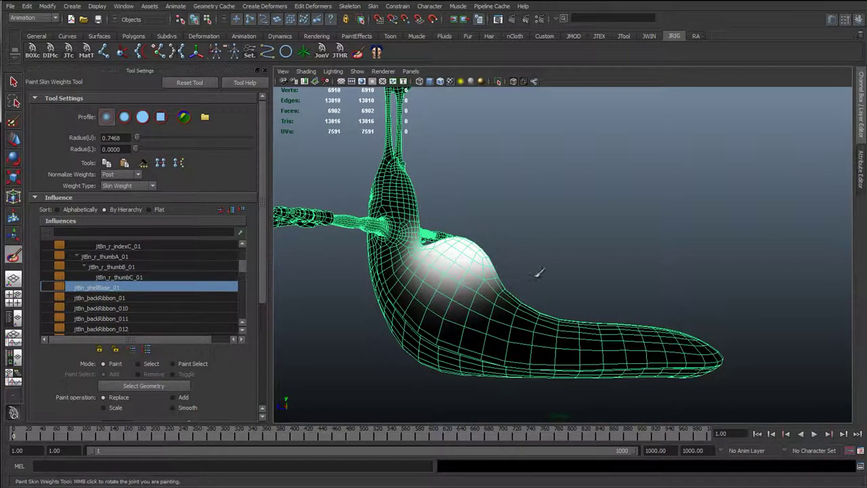
pyautogui.keyDown('alt'); pyautogui.moveTo(538, 272); pyautogui.dragTo(174, 287); pyautogui.keyUp('alt')
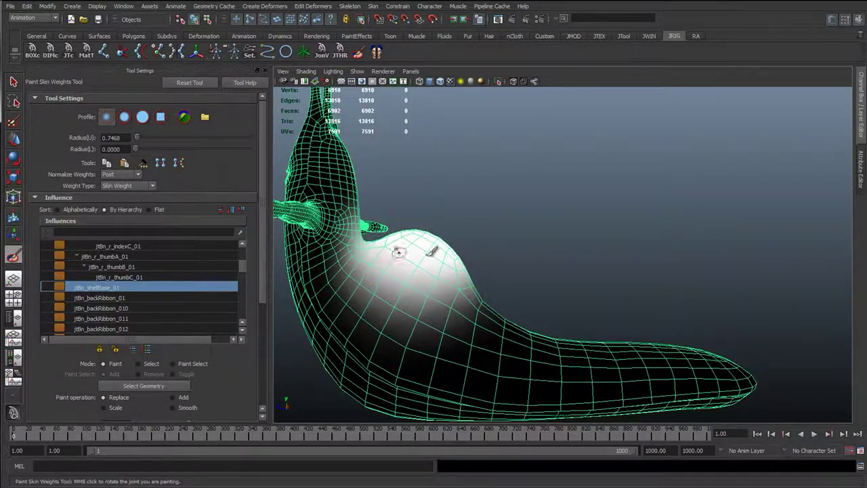
pyautogui.keyDown('alt'); pyautogui.moveTo(433, 251); pyautogui.dragTo(379, 315); pyautogui.keyUp('alt')
# Select the jtBn_backRibbon_01 influence and examine its weights at the tip of the tail.
pyautogui.click(124, 298)
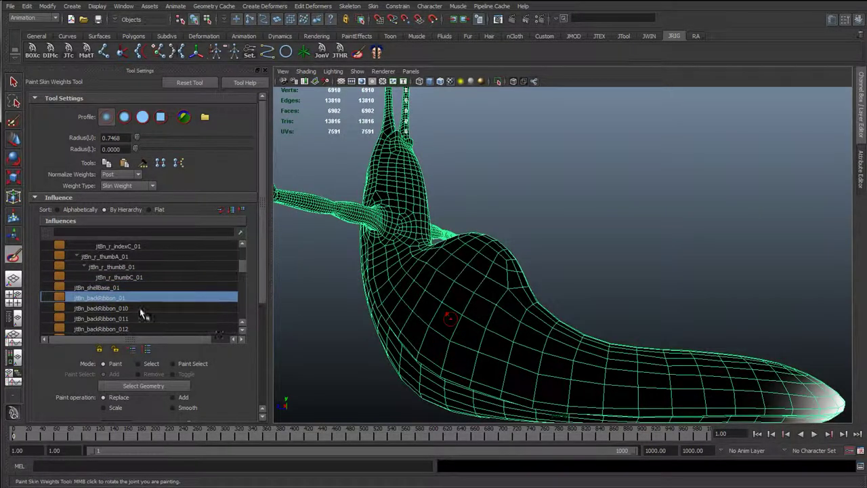
pyautogui.scroll(-2, 562, 311)
pyautogui.keyDown('alt'); pyautogui.moveTo(621, 316); pyautogui.dragTo(557, 302, button='middle'); pyautogui.keyUp('alt')
pyautogui.keyDown('alt'); pyautogui.moveTo(558, 302); pyautogui.dragTo(599, 311); pyautogui.keyUp('alt')
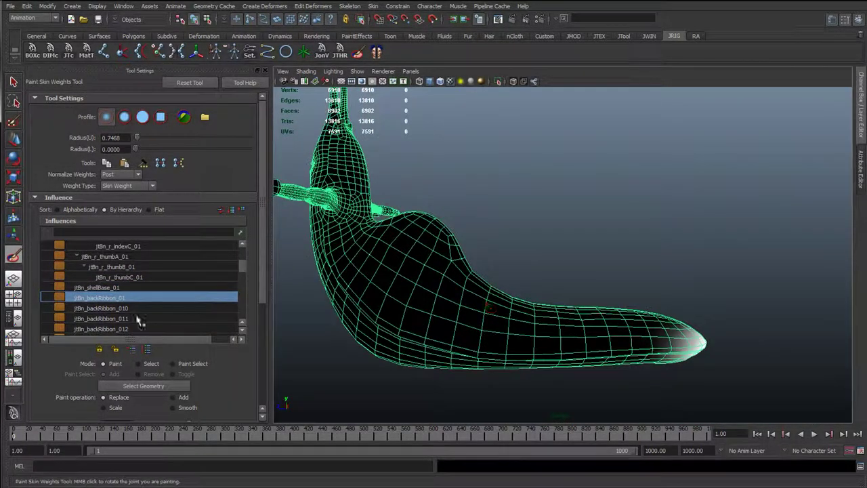
# Step through the jtBn_backRibbon_02 to jtBn_backRibbon_06 influences and check their weights along the tail.
pyautogui.scroll(-2, 128, 318)
pyautogui.scroll(-3, 129, 309)
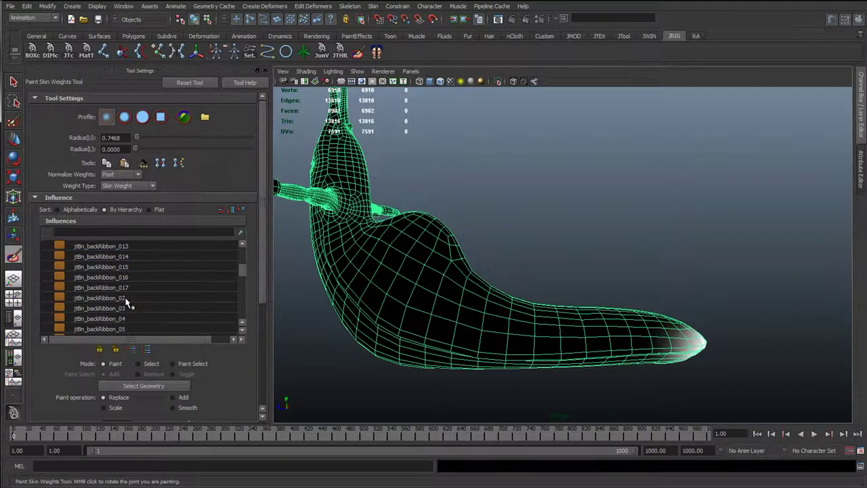
pyautogui.click(128, 299)
pyautogui.click(129, 309)
pyautogui.click(126, 318)
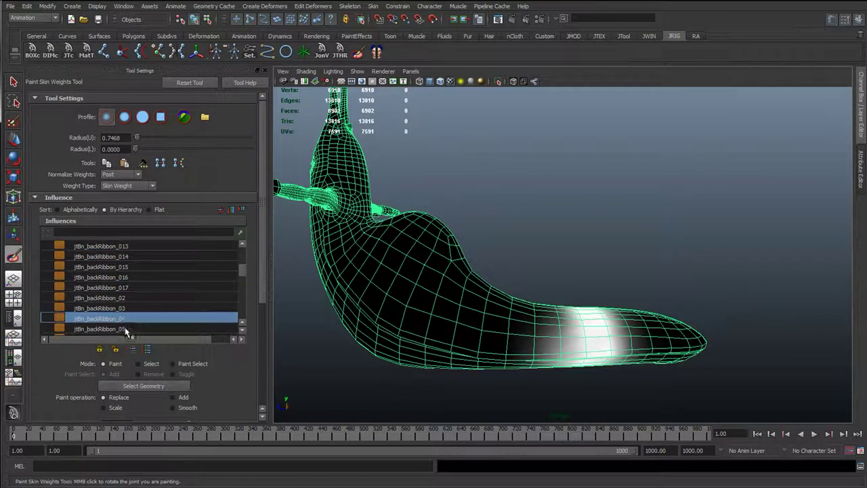
pyautogui.click(128, 329)
pyautogui.scroll(-2, 128, 327)
pyautogui.click(126, 308)
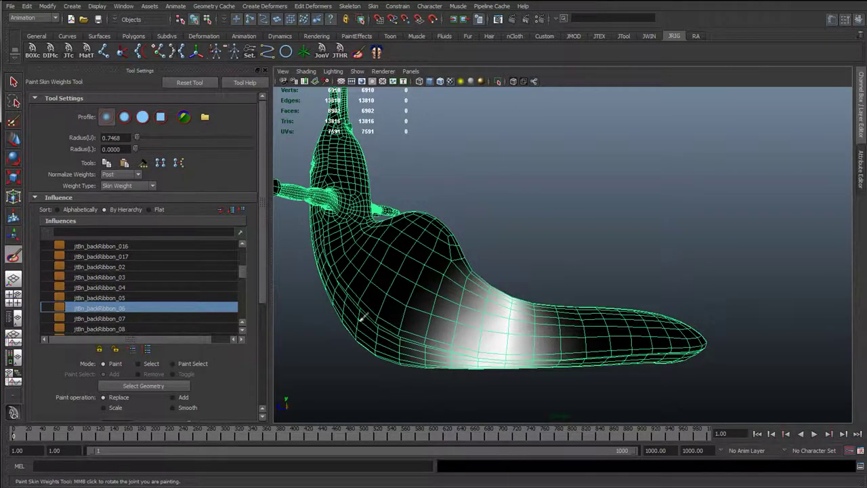
# Display the joints in the viewport and check the weights of the jtBn_backRibbon_07 to jtBn_backRibbon_09 influences.
pyautogui.click(357, 71)
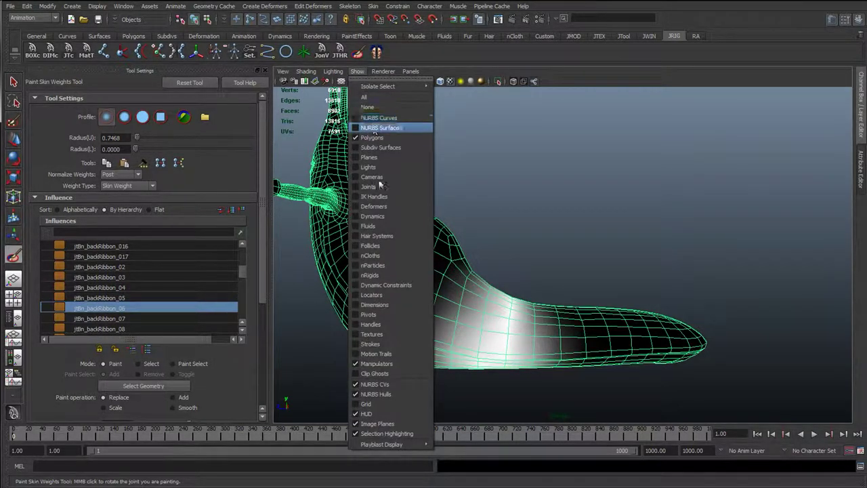
pyautogui.click(371, 186)
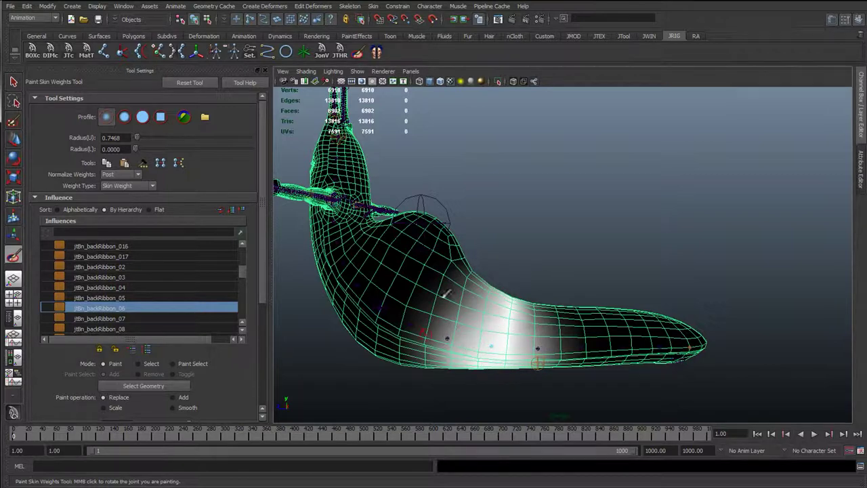
pyautogui.click(140, 319)
pyautogui.click(146, 328)
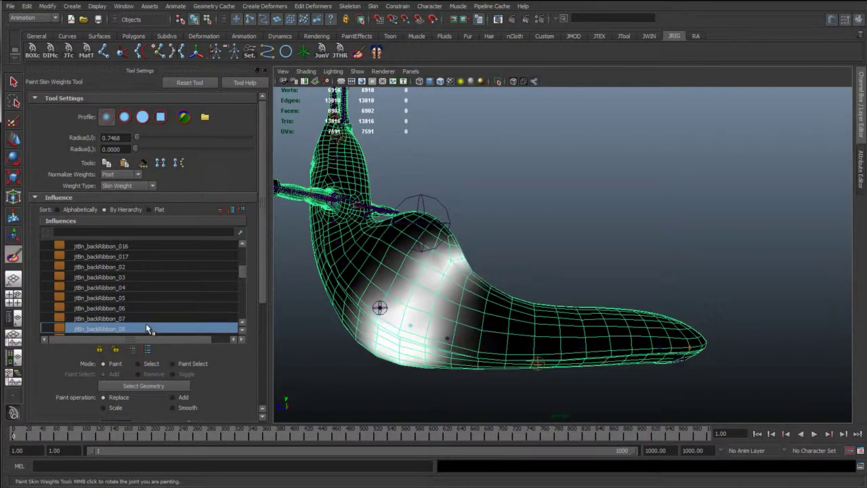
pyautogui.scroll(-1, 176, 320)
pyautogui.click(210, 317)
pyautogui.scroll(1, 121, 287)
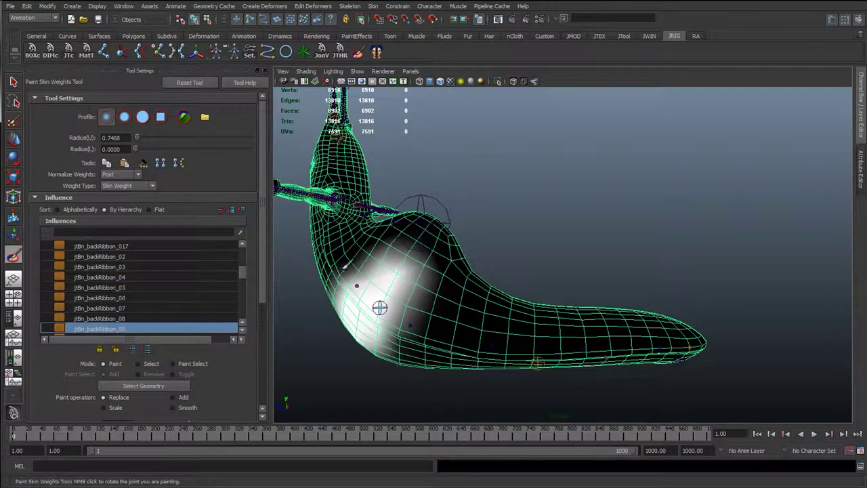
# Examine the jtBn_backRibbon_09 weights and the nearby joints on the lower body and hump from several angles.
pyautogui.keyDown('alt'); pyautogui.moveTo(343, 271); pyautogui.dragTo(413, 302, button='middle'); pyautogui.keyUp('alt')
pyautogui.keyDown('alt'); pyautogui.moveTo(412, 302); pyautogui.dragTo(482, 309, button='right'); pyautogui.keyUp('alt')
pyautogui.moveTo(481, 309)
pyautogui.keyDown('alt'); pyautogui.mouseDown()
pyautogui.moveTo(409, 331)
pyautogui.moveTo(466, 338)
pyautogui.mouseUp(); pyautogui.keyUp('alt')
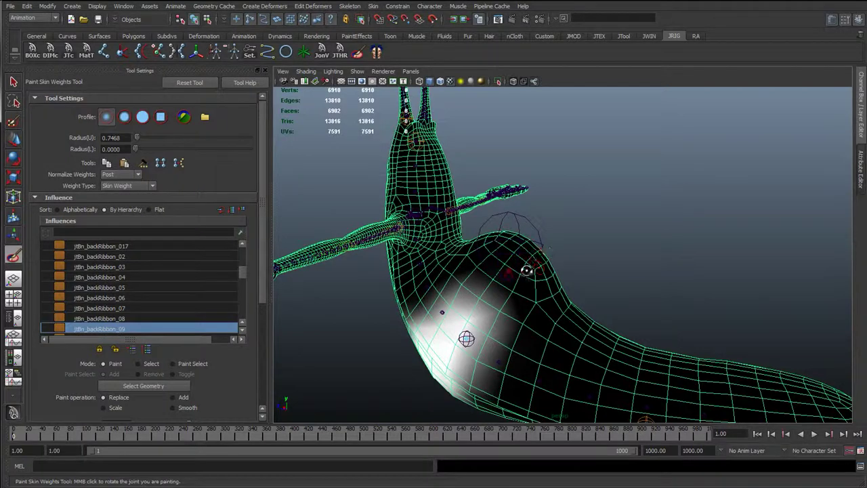
pyautogui.keyDown('alt'); pyautogui.moveTo(465, 339); pyautogui.dragTo(460, 348); pyautogui.keyUp('alt')
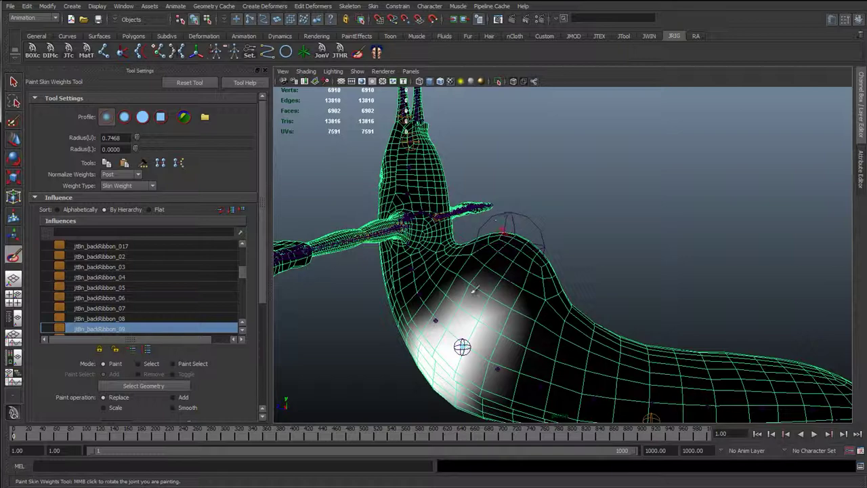
pyautogui.keyDown('alt'); pyautogui.moveTo(475, 290); pyautogui.dragTo(466, 279); pyautogui.keyUp('alt')
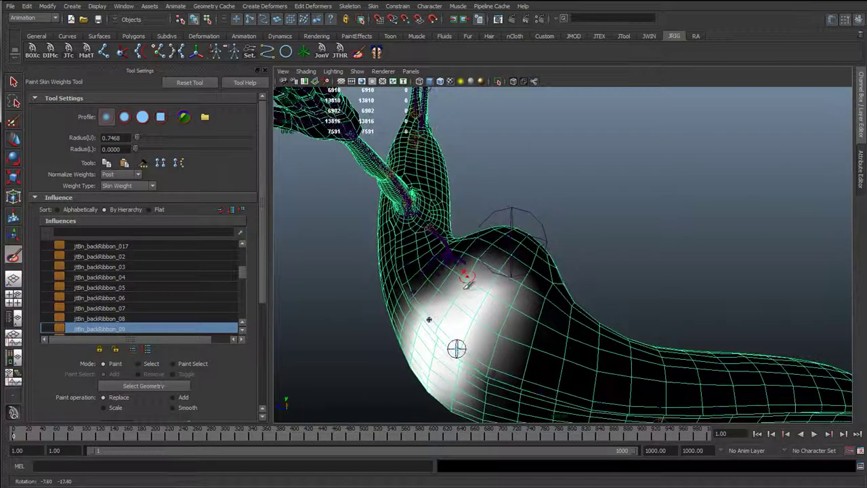
pyautogui.click(457, 349)
pyautogui.keyDown('alt'); pyautogui.moveTo(457, 347); pyautogui.dragTo(480, 302); pyautogui.keyUp('alt')
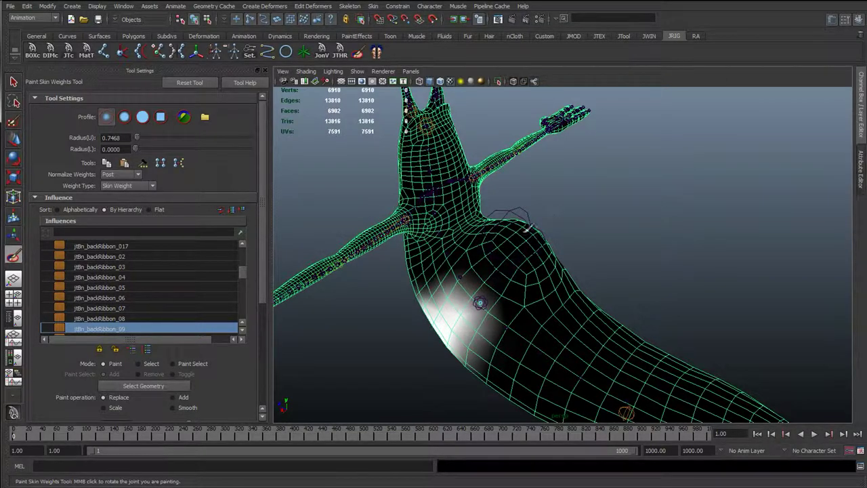
pyautogui.keyDown('alt'); pyautogui.moveTo(513, 294); pyautogui.dragTo(460, 352); pyautogui.keyUp('alt')
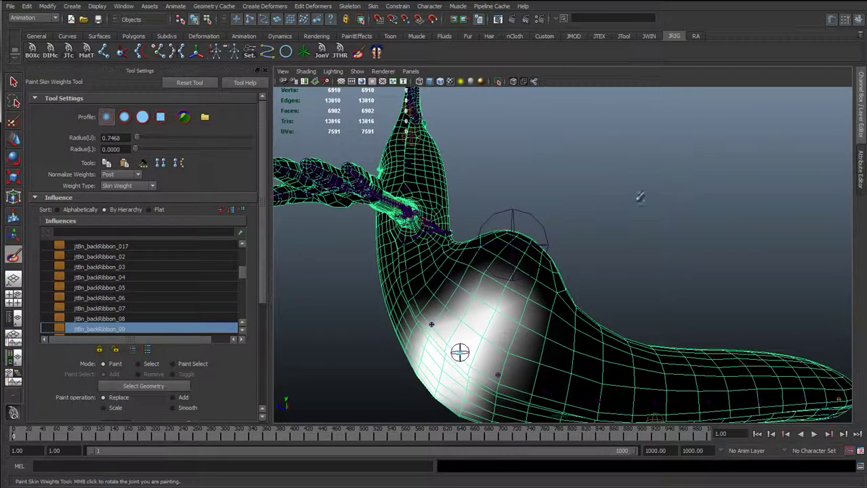
pyautogui.moveTo(599, 218)
pyautogui.keyDown('alt'); pyautogui.mouseDown()
pyautogui.moveTo(601, 197)
pyautogui.moveTo(537, 211)
pyautogui.moveTo(580, 223)
pyautogui.moveTo(491, 252)
pyautogui.mouseUp(); pyautogui.keyUp('alt')
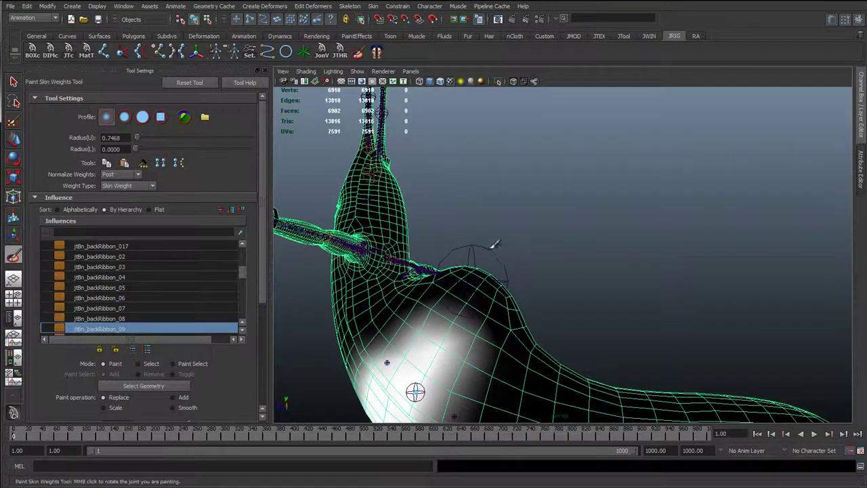
pyautogui.keyDown('alt'); pyautogui.moveTo(454, 306); pyautogui.dragTo(632, 144); pyautogui.keyUp('alt')
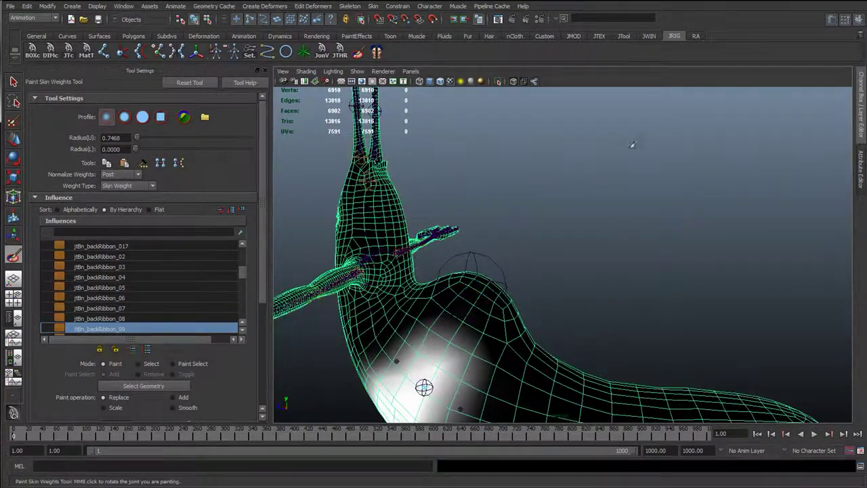
pyautogui.keyDown('alt'); pyautogui.moveTo(574, 218); pyautogui.dragTo(364, 305); pyautogui.keyUp('alt')
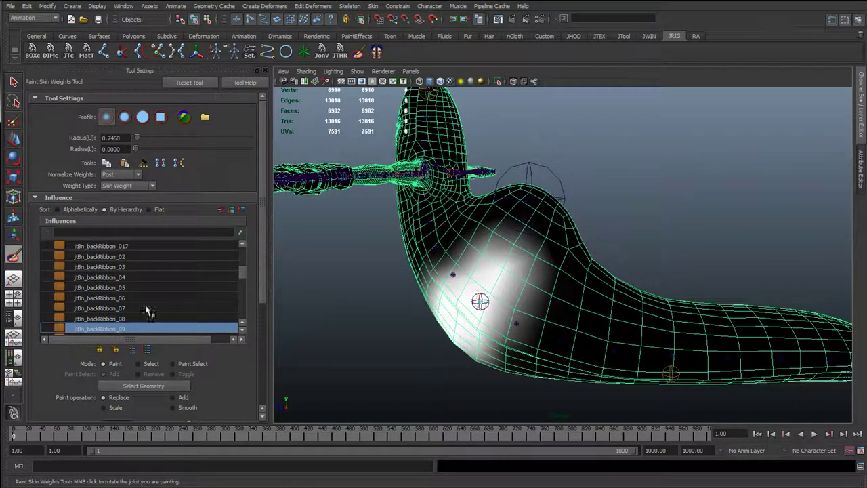
# Step through the jtBn_backRibbon_010 to jtBn_backRibbon_013 influences and check their weights up the torso.
pyautogui.scroll(-3, 142, 308)
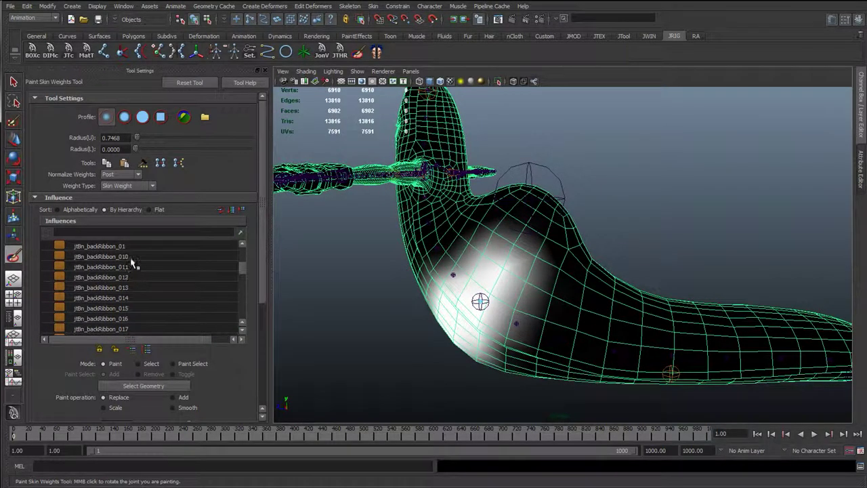
pyautogui.click(131, 258)
pyautogui.click(133, 266)
pyautogui.keyDown('alt'); pyautogui.moveTo(431, 257); pyautogui.dragTo(226, 312); pyautogui.keyUp('alt')
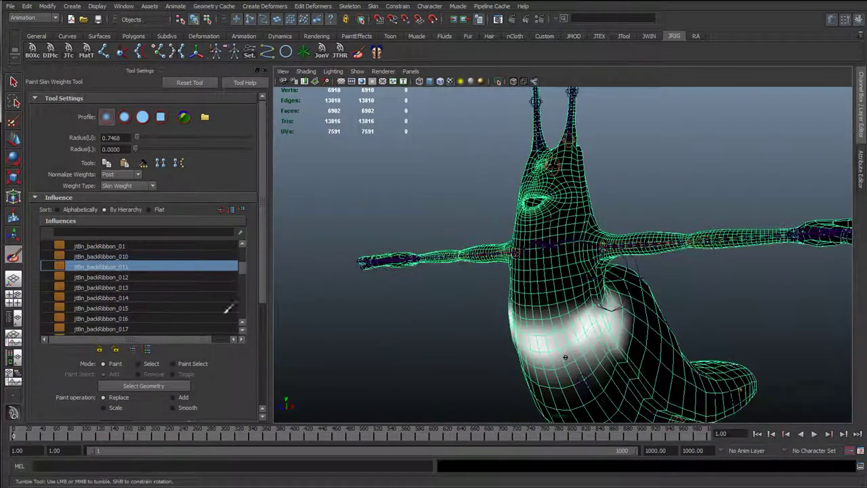
pyautogui.click(131, 277)
pyautogui.click(130, 288)
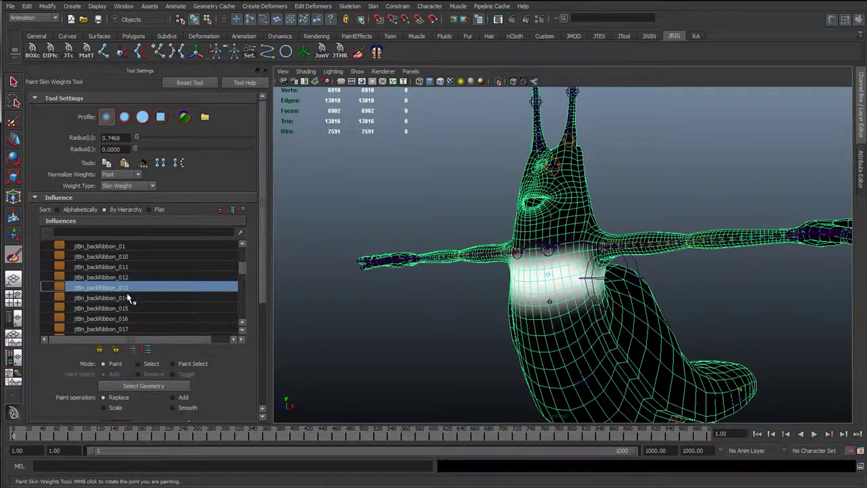
# Select the jtBn_backRibbon_014 influence and examine its weights around the chest and shoulders from front and back.
pyautogui.click(128, 299)
pyautogui.keyDown('alt'); pyautogui.moveTo(648, 284); pyautogui.dragTo(433, 234); pyautogui.keyUp('alt')
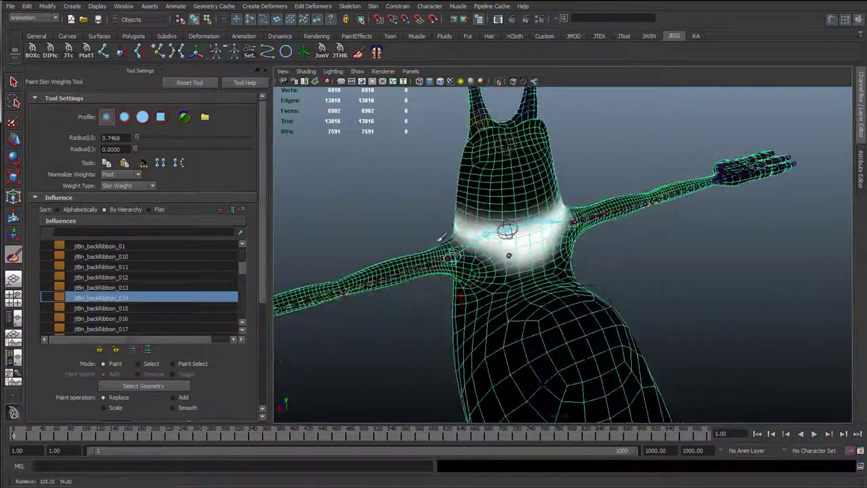
pyautogui.moveTo(533, 236)
pyautogui.keyDown('alt'); pyautogui.mouseDown()
pyautogui.moveTo(382, 286)
pyautogui.moveTo(434, 318)
pyautogui.moveTo(515, 305)
pyautogui.mouseUp(); pyautogui.keyUp('alt')
pyautogui.keyDown('alt'); pyautogui.moveTo(510, 271); pyautogui.dragTo(740, 274); pyautogui.keyUp('alt')
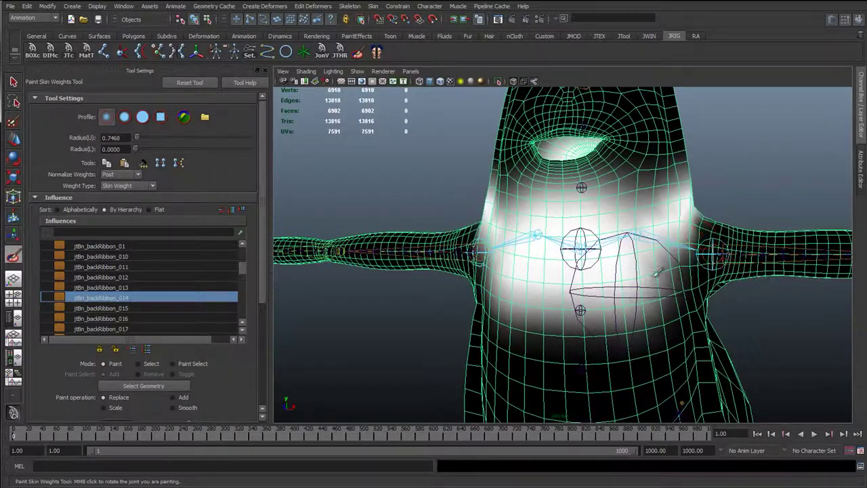
pyautogui.keyDown('alt'); pyautogui.moveTo(657, 272); pyautogui.dragTo(515, 273); pyautogui.keyUp('alt')
# Step through the jtBn_backRibbon_015 to jtBn_backRibbon_017 influences and check their weights around the mouth and top of the head.
pyautogui.click(126, 309)
pyautogui.keyDown('alt'); pyautogui.moveTo(347, 285); pyautogui.dragTo(558, 238); pyautogui.keyUp('alt')
pyautogui.keyDown('alt'); pyautogui.moveTo(539, 269); pyautogui.dragTo(391, 298); pyautogui.keyUp('alt')
pyautogui.click(129, 318)
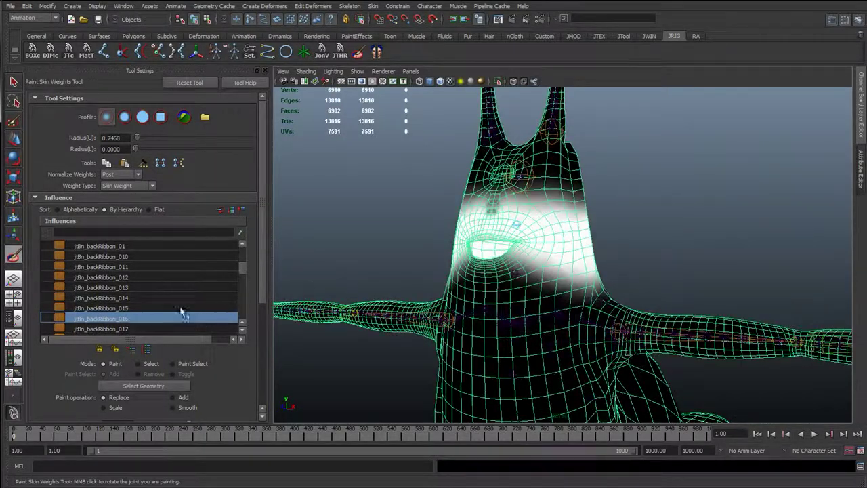
pyautogui.scroll(-1, 163, 308)
pyautogui.click(126, 299)
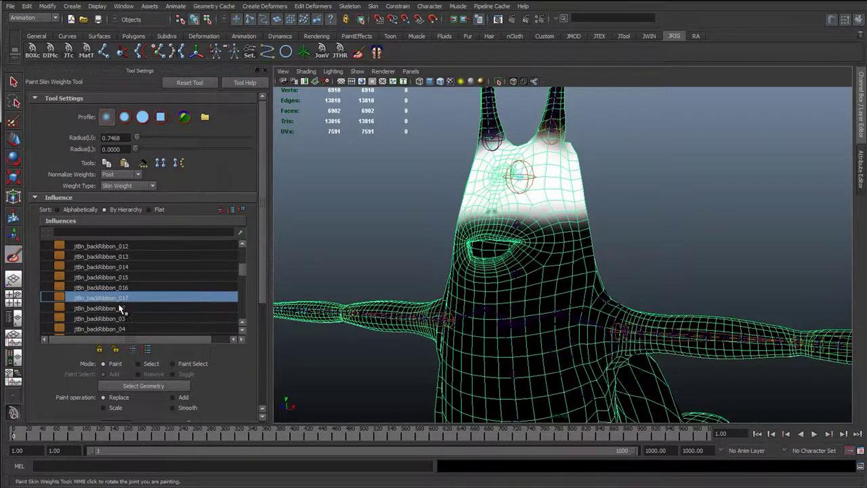
pyautogui.click(120, 308)
pyautogui.click(125, 299)
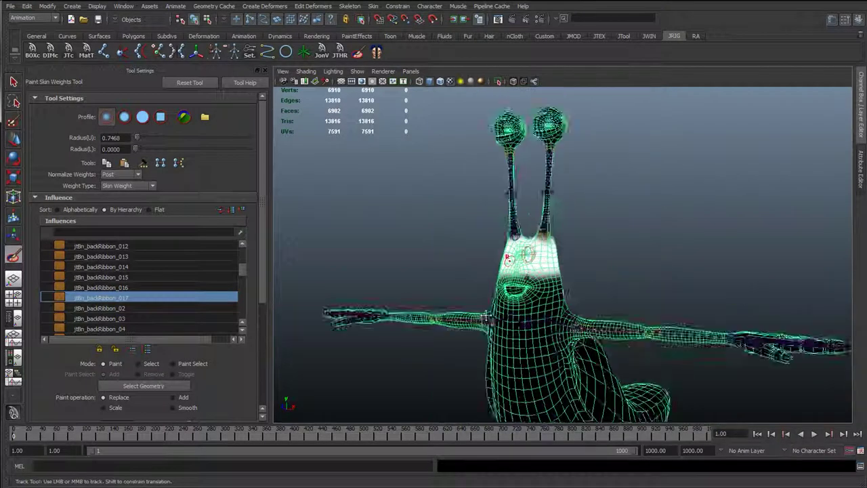
# Check the jtBn_l_antennaRibbon_01, 010, 02 and 03 influences on the left eye stalk.
pyautogui.scroll(-4, 112, 298)
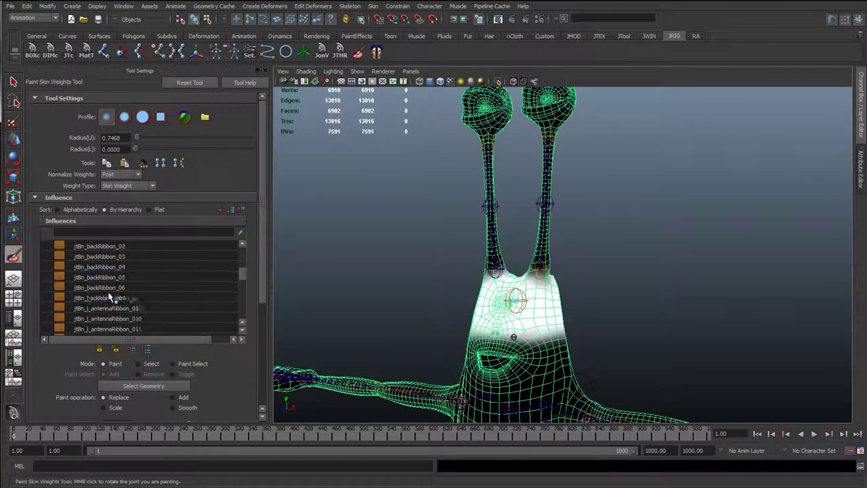
pyautogui.click(126, 278)
pyautogui.click(126, 288)
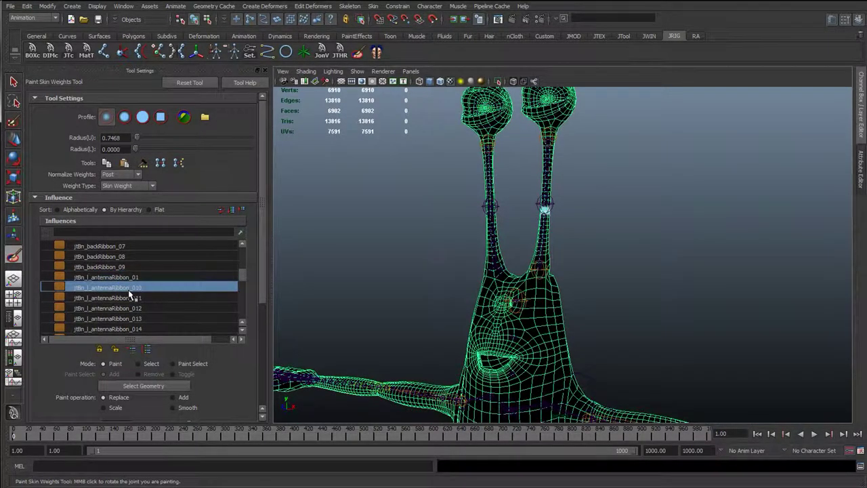
pyautogui.click(134, 278)
pyautogui.scroll(-2, 139, 298)
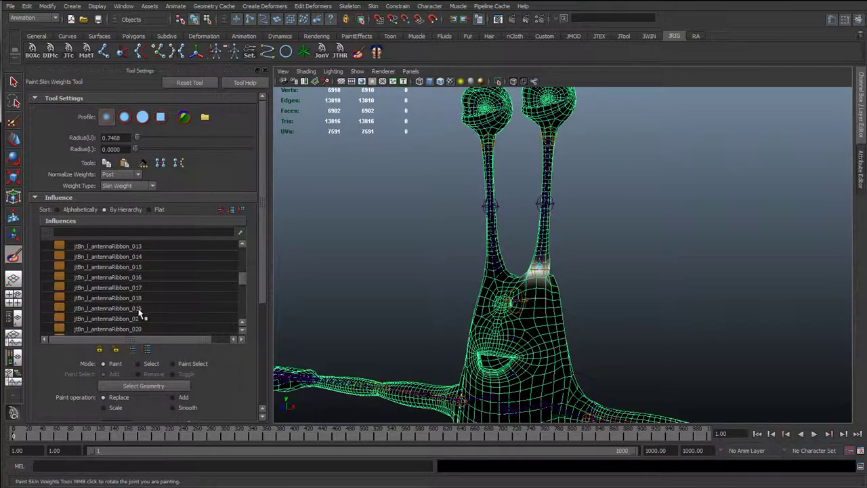
pyautogui.click(143, 318)
pyautogui.scroll(-1, 154, 317)
pyautogui.click(139, 329)
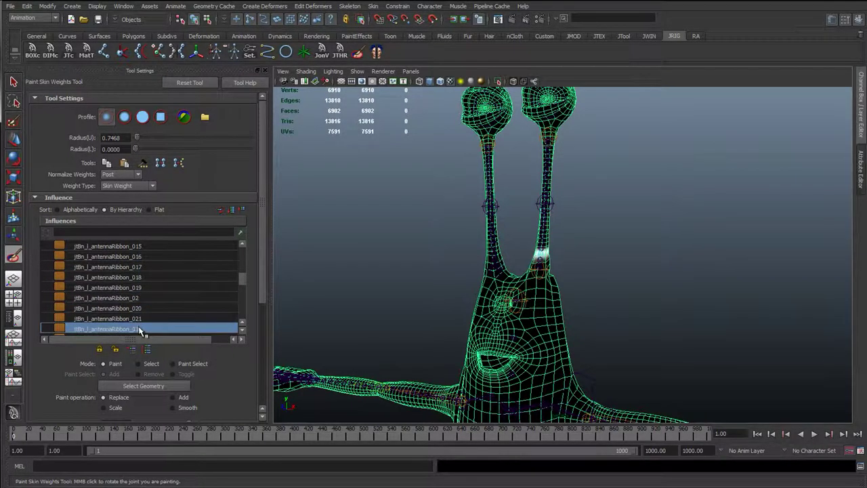
# Step through the jtBn_l_antennaRibbon_04 to jtBn_l_antennaRibbon_09 influences and check their weights up the left eye stalk.
pyautogui.scroll(-3, 144, 319)
pyautogui.click(139, 289)
pyautogui.click(140, 298)
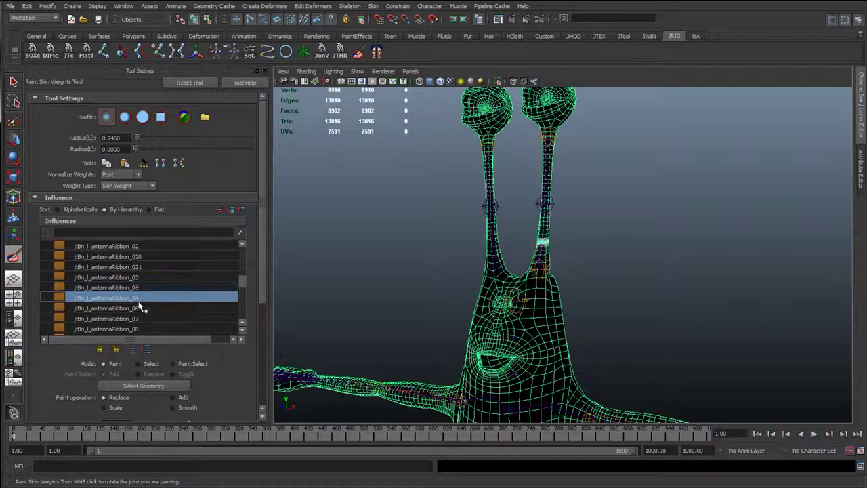
pyautogui.click(140, 308)
pyautogui.click(138, 318)
pyautogui.keyDown('alt'); pyautogui.moveTo(613, 266); pyautogui.dragTo(705, 261, button='right'); pyautogui.keyUp('alt')
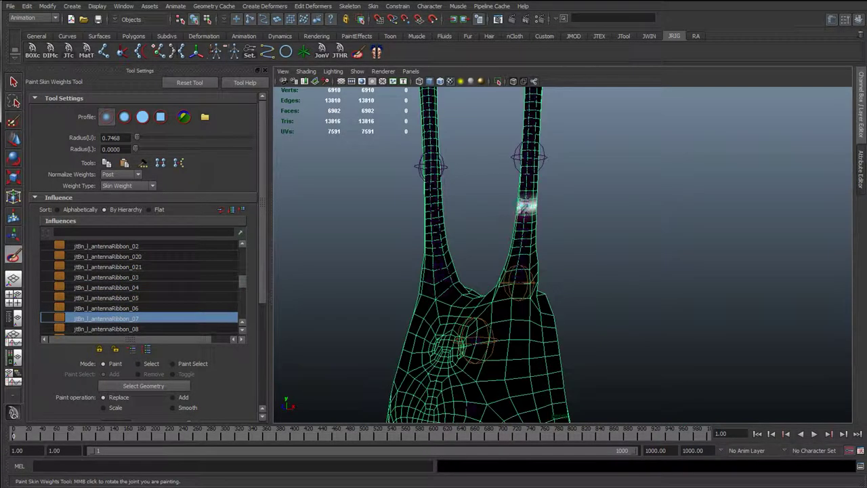
pyautogui.scroll(-2, 163, 315)
pyautogui.click(136, 301)
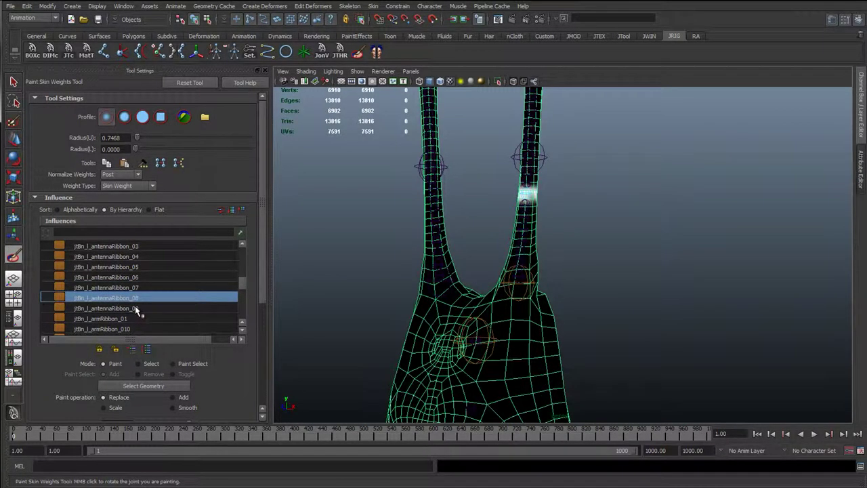
pyautogui.click(135, 309)
# Browse the remaining arm ribbon influences, switch to the Select Tool and close the Paint Skin Weights Tool settings.
pyautogui.scroll(-3, 503, 248)
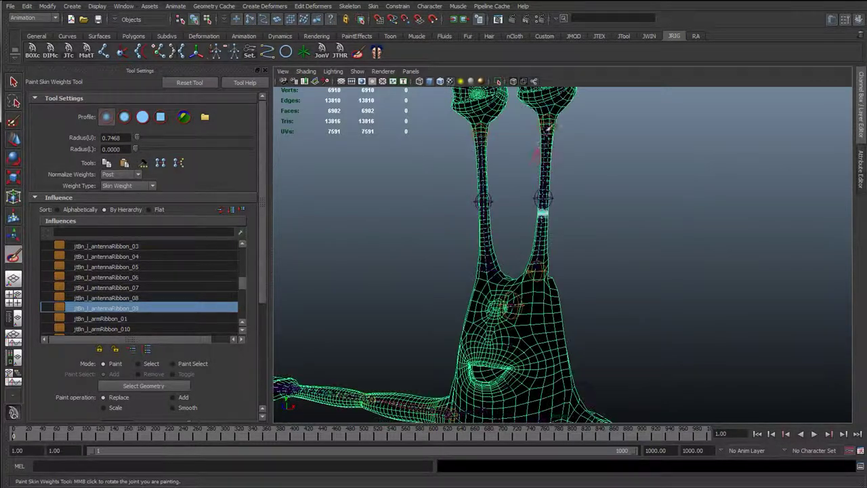
pyautogui.scroll(-3, 166, 295)
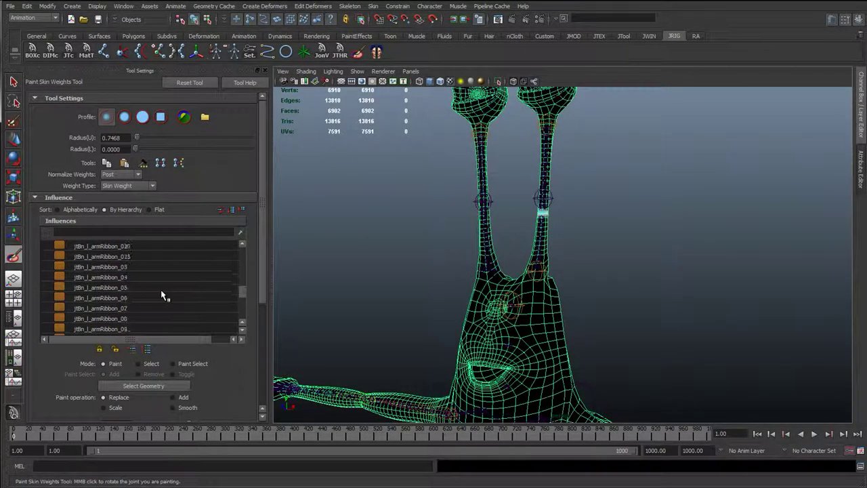
pyautogui.scroll(-5, 162, 295)
pyautogui.scroll(-1, 161, 296)
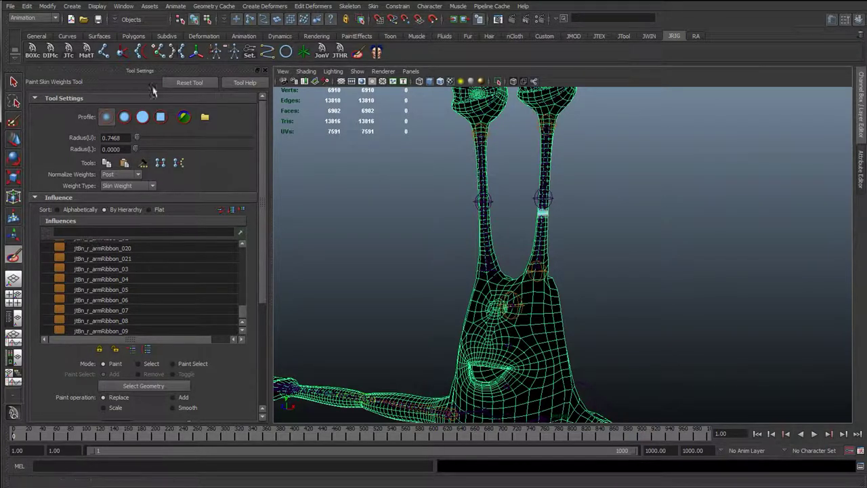
pyautogui.click(14, 82)
pyautogui.click(265, 72)
# Hide the joints in the viewport and deselect the slug mesh, with the whole character in view.
pyautogui.scroll(-2, 205, 277)
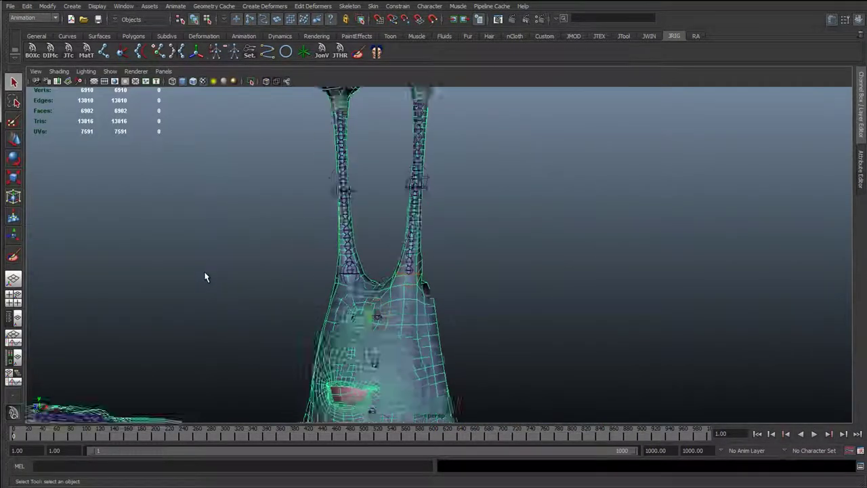
pyautogui.scroll(-3, 209, 254)
pyautogui.keyDown('alt'); pyautogui.moveTo(304, 356); pyautogui.dragTo(255, 193); pyautogui.keyUp('alt')
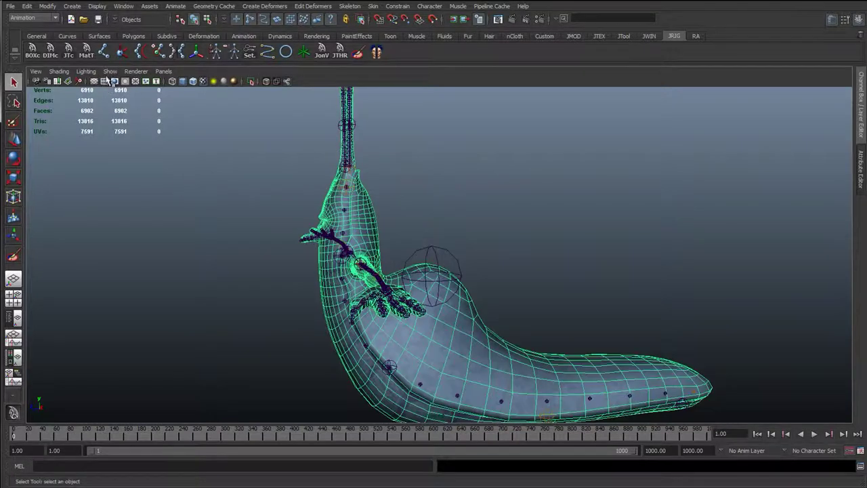
pyautogui.click(109, 71)
pyautogui.click(129, 192)
pyautogui.keyDown('alt'); pyautogui.moveTo(256, 275); pyautogui.dragTo(102, 427); pyautogui.keyUp('alt')
pyautogui.click(341, 349)
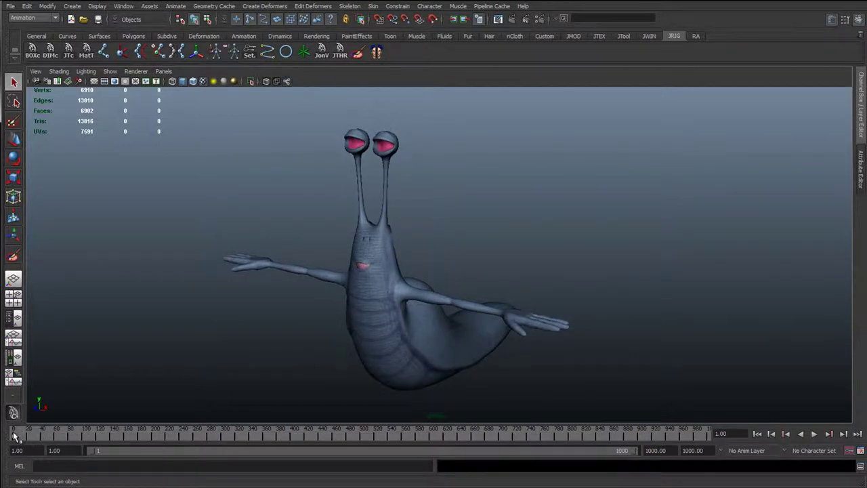
# Run the test animation to frame 94 and examine the deformation of the bent arm and shoulder up close.
pyautogui.moveTo(14, 433); pyautogui.dragTo(127, 437)
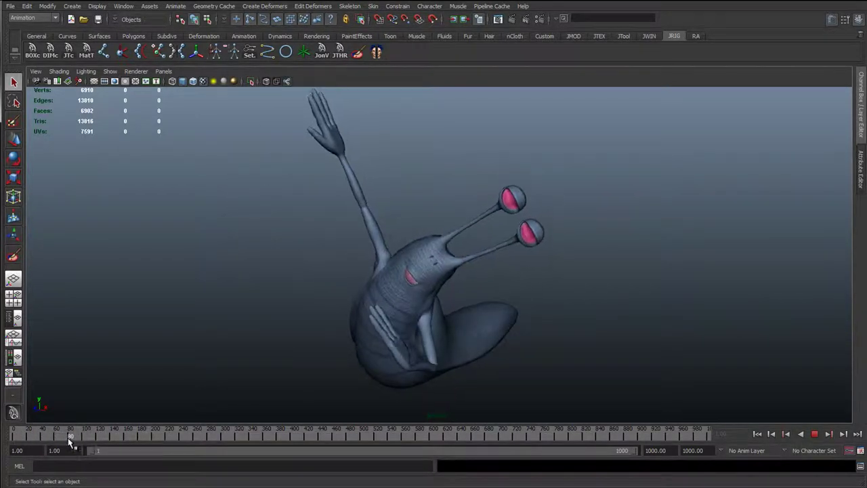
pyautogui.hotkey('alt', 'v')
pyautogui.keyDown('alt'); pyautogui.moveTo(486, 350); pyautogui.dragTo(352, 226); pyautogui.keyUp('alt')
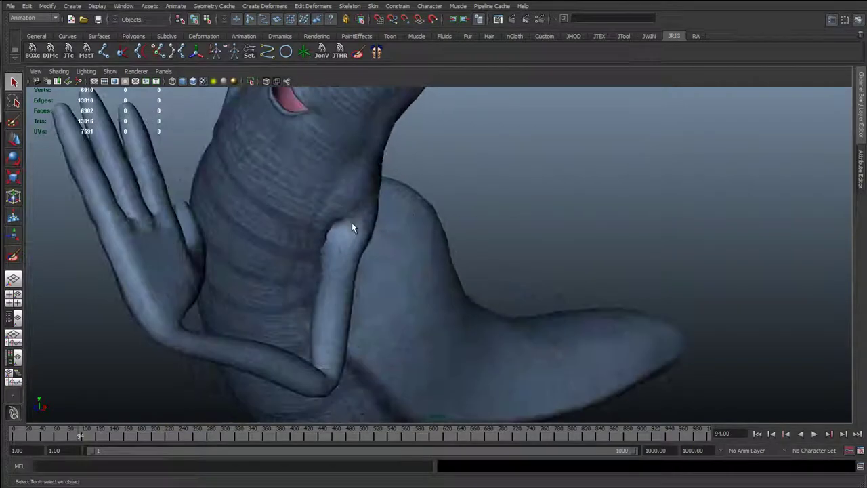
# Select the slug mesh and examine its wireframe around the bent arm, shoulders and back at frame 94.
pyautogui.click(351, 227)
pyautogui.keyDown('alt'); pyautogui.moveTo(396, 241); pyautogui.dragTo(423, 290); pyautogui.keyUp('alt')
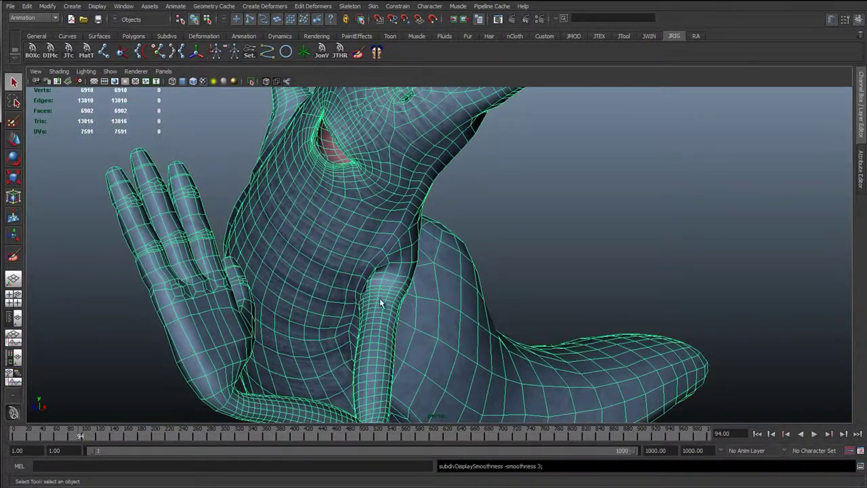
pyautogui.keyDown('alt'); pyautogui.moveTo(379, 298); pyautogui.dragTo(435, 327, button='right'); pyautogui.keyUp('alt')
pyautogui.keyDown('alt'); pyautogui.moveTo(435, 328); pyautogui.dragTo(523, 190); pyautogui.keyUp('alt')
pyautogui.keyDown('alt'); pyautogui.moveTo(517, 233); pyautogui.dragTo(350, 257); pyautogui.keyUp('alt')
pyautogui.keyDown('alt'); pyautogui.moveTo(350, 257); pyautogui.dragTo(392, 212, button='right'); pyautogui.keyUp('alt')
pyautogui.moveTo(391, 212)
pyautogui.keyDown('alt'); pyautogui.mouseDown()
pyautogui.moveTo(479, 267)
pyautogui.moveTo(379, 302)
pyautogui.moveTo(373, 361)
pyautogui.moveTo(359, 348)
pyautogui.moveTo(538, 348)
pyautogui.moveTo(616, 335)
pyautogui.moveTo(413, 291)
pyautogui.moveTo(393, 271)
pyautogui.moveTo(400, 232)
pyautogui.moveTo(389, 298)
pyautogui.moveTo(573, 281)
pyautogui.moveTo(475, 288)
pyautogui.moveTo(441, 252)
pyautogui.moveTo(407, 277)
pyautogui.moveTo(399, 196)
pyautogui.mouseUp(); pyautogui.keyUp('alt')
pyautogui.keyDown('alt'); pyautogui.moveTo(326, 301); pyautogui.dragTo(321, 271); pyautogui.keyUp('alt')
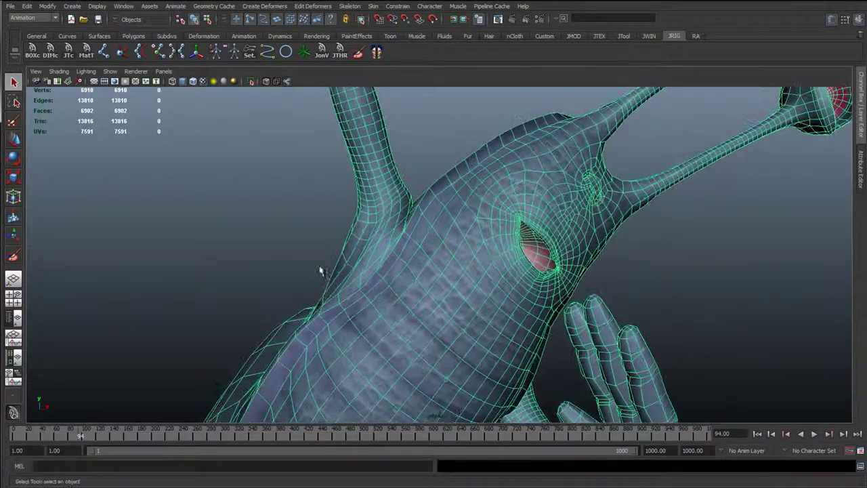
# Deselect the mesh and check the smooth-shaded torso, arms and eye stalks at frame 94.
pyautogui.click(227, 218)
pyautogui.scroll(-3, 443, 246)
pyautogui.keyDown('alt'); pyautogui.moveTo(443, 246); pyautogui.dragTo(547, 239); pyautogui.keyUp('alt')
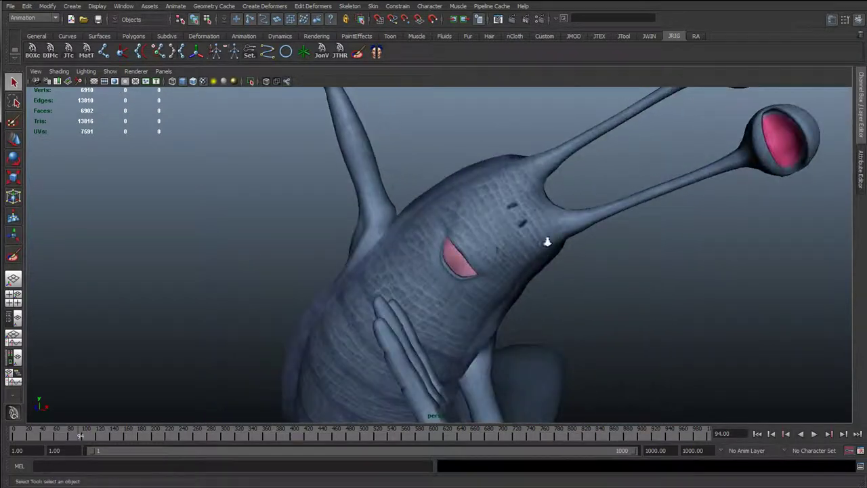
pyautogui.keyDown('alt'); pyautogui.moveTo(547, 240); pyautogui.dragTo(404, 271, button='right'); pyautogui.keyUp('alt')
pyautogui.keyDown('alt'); pyautogui.moveTo(404, 271); pyautogui.dragTo(443, 268); pyautogui.keyUp('alt')
# Scrub to frame 296, select the slug mesh and inspect the wireframe at the bent elbow and wrist.
pyautogui.moveTo(95, 427); pyautogui.dragTo(222, 440)
pyautogui.keyDown('alt'); pyautogui.moveTo(457, 266); pyautogui.dragTo(701, 303); pyautogui.keyUp('alt')
pyautogui.keyDown('alt'); pyautogui.moveTo(702, 302); pyautogui.dragTo(474, 269, button='middle'); pyautogui.keyUp('alt')
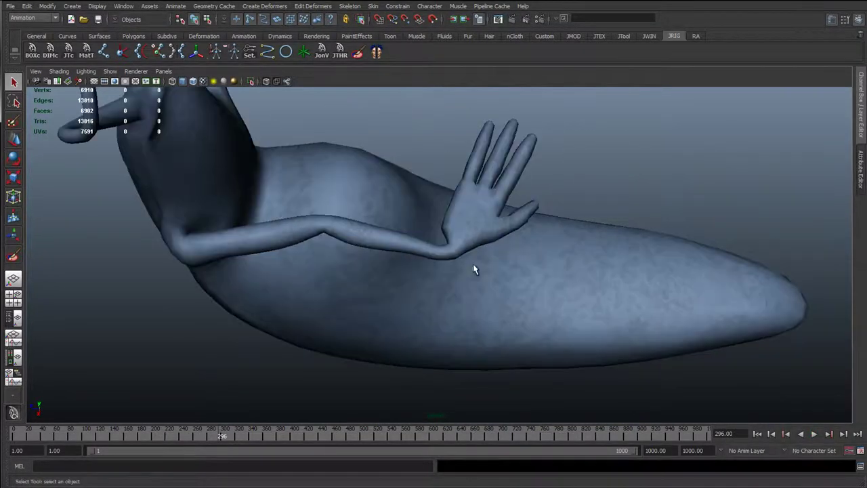
pyautogui.click(455, 252)
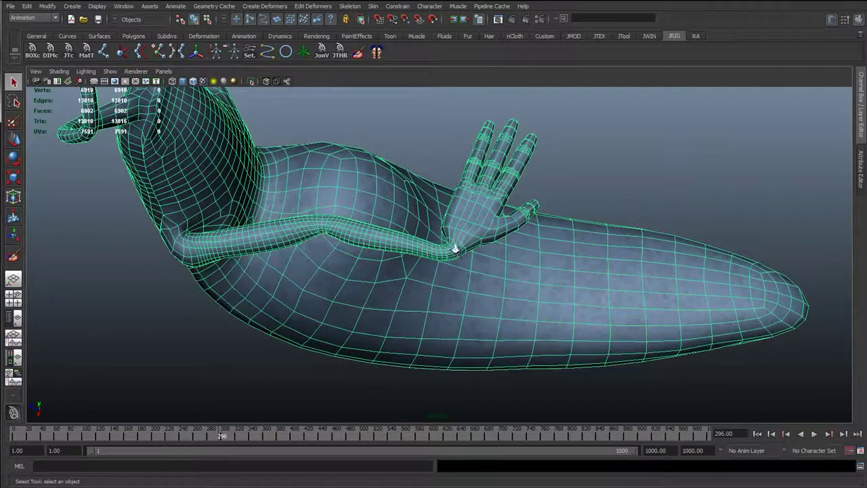
pyautogui.scroll(3, 456, 251)
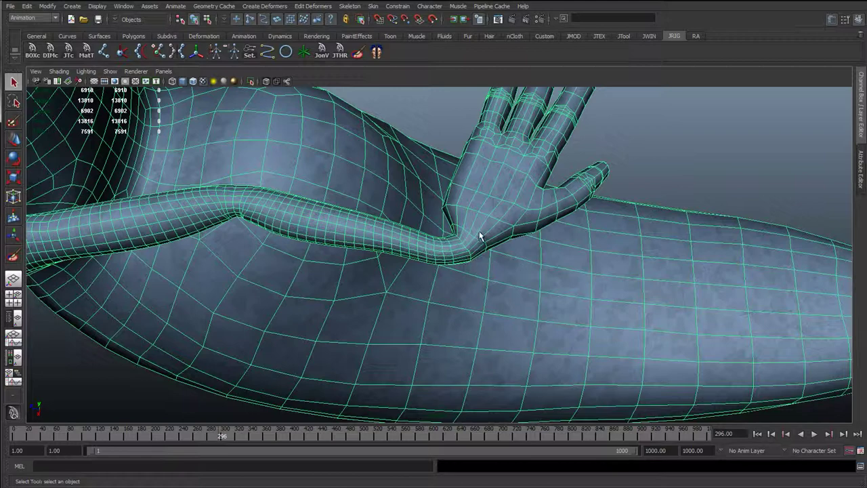
# Scrub to frame 372 and examine the bent eye stalks and head from several angles.
pyautogui.moveTo(222, 439); pyautogui.dragTo(272, 438)
pyautogui.keyDown('alt'); pyautogui.moveTo(463, 292); pyautogui.dragTo(417, 296, button='right'); pyautogui.keyUp('alt')
pyautogui.keyDown('alt'); pyautogui.moveTo(416, 296); pyautogui.dragTo(546, 283); pyautogui.keyUp('alt')
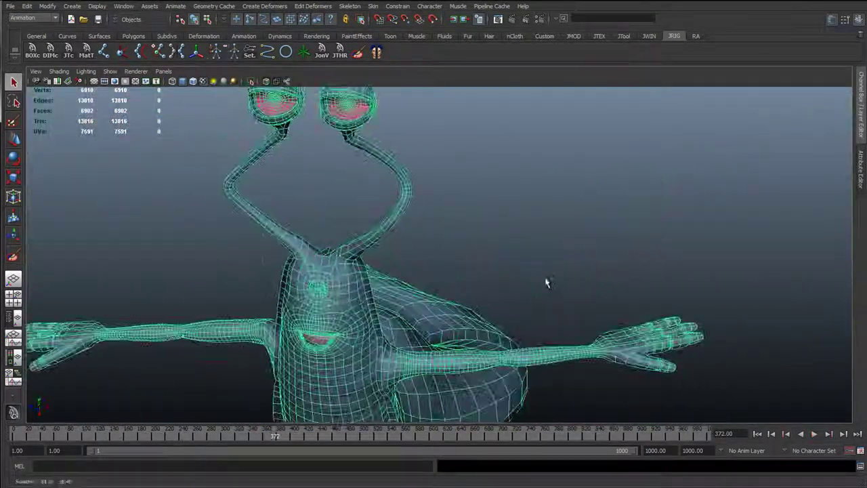
pyautogui.keyDown('alt'); pyautogui.moveTo(546, 283); pyautogui.dragTo(476, 304, button='right'); pyautogui.keyUp('alt')
pyautogui.moveTo(391, 276)
pyautogui.keyDown('alt'); pyautogui.mouseDown()
pyautogui.moveTo(387, 255)
pyautogui.moveTo(412, 212)
pyautogui.moveTo(408, 178)
pyautogui.moveTo(385, 266)
pyautogui.mouseUp(); pyautogui.keyUp('alt')
pyautogui.keyDown('alt'); pyautogui.moveTo(335, 348); pyautogui.dragTo(357, 308); pyautogui.keyUp('alt')
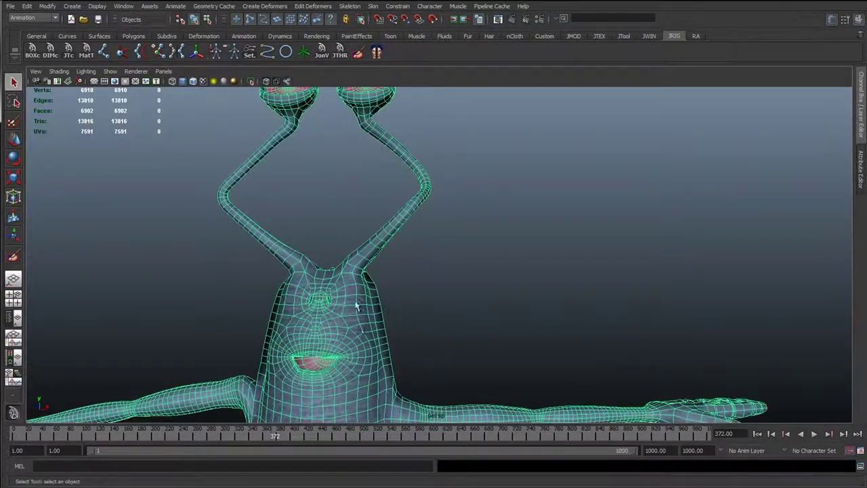
pyautogui.keyDown('alt'); pyautogui.moveTo(434, 386); pyautogui.dragTo(389, 356, button='right'); pyautogui.keyUp('alt')
pyautogui.keyDown('alt'); pyautogui.moveTo(389, 357); pyautogui.dragTo(492, 271); pyautogui.keyUp('alt')
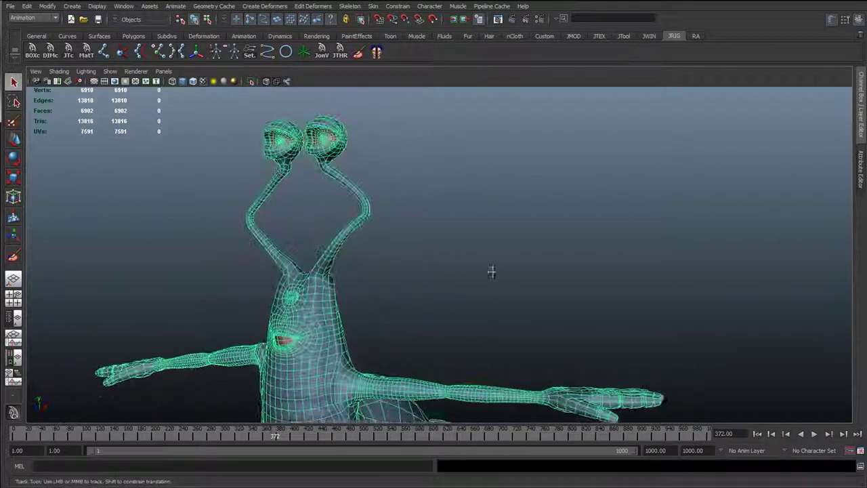
pyautogui.keyDown('alt'); pyautogui.moveTo(492, 271); pyautogui.dragTo(505, 182, button='middle'); pyautogui.keyUp('alt')
# Scrub and play the animation between frames 447 and 581 to review the finger bends, ending at frame 558.
pyautogui.moveTo(281, 437); pyautogui.dragTo(327, 436)
pyautogui.keyDown('alt'); pyautogui.moveTo(533, 335); pyautogui.dragTo(474, 318); pyautogui.keyUp('alt')
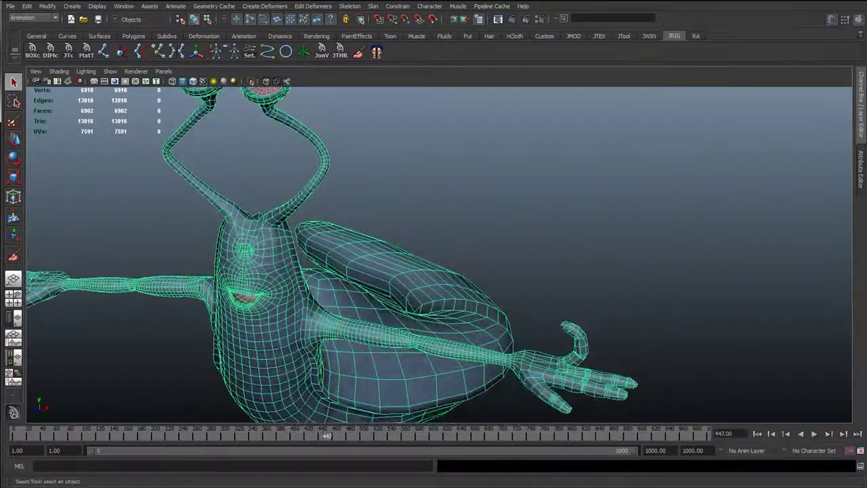
pyautogui.keyDown('alt'); pyautogui.moveTo(434, 344); pyautogui.dragTo(342, 292, button='middle'); pyautogui.keyUp('alt')
pyautogui.moveTo(330, 435); pyautogui.dragTo(420, 445)
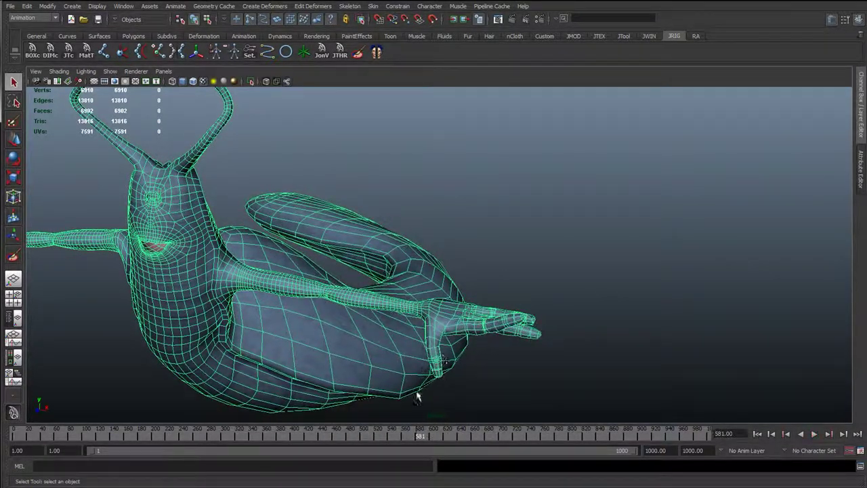
pyautogui.hotkey('alt', 'v')
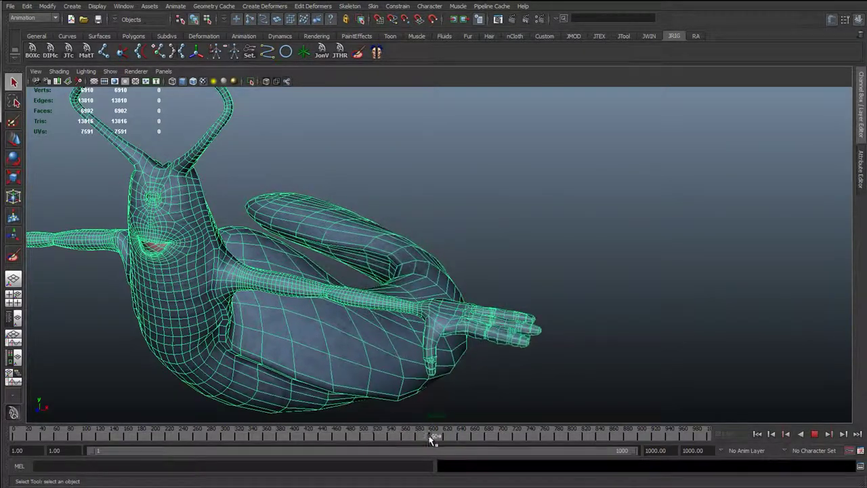
pyautogui.hotkey('alt', 'v')
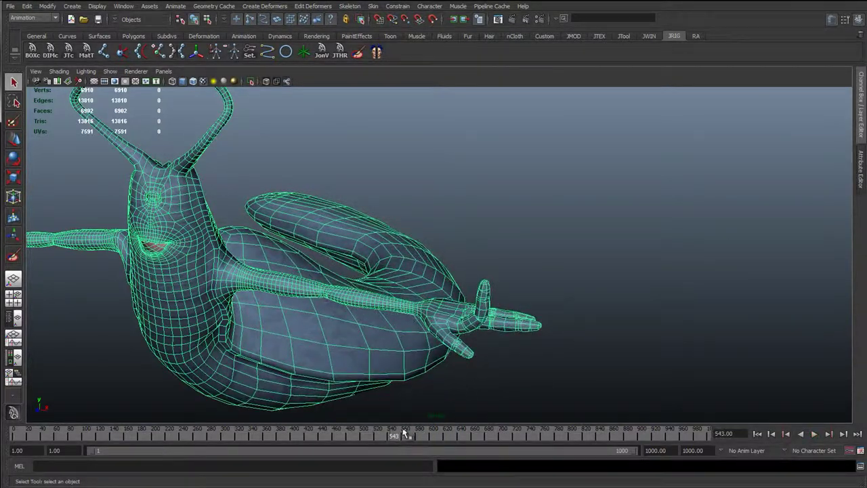
pyautogui.hotkey('alt', 'v')
pyautogui.keyDown('alt'); pyautogui.moveTo(514, 333); pyautogui.dragTo(443, 313); pyautogui.keyUp('alt')
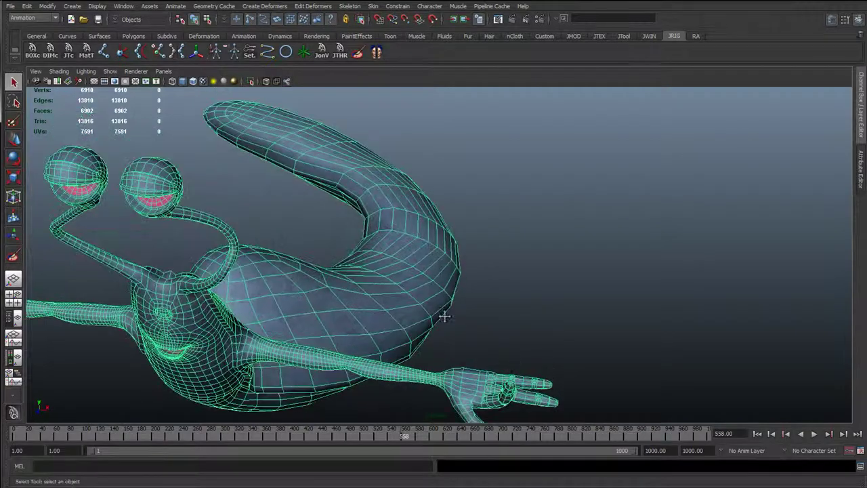
# Zoom in on the left hand and run frames 558 to 593 to inspect the finger joints, stopping at frame 572.
pyautogui.keyDown('alt'); pyautogui.moveTo(443, 314); pyautogui.dragTo(415, 332, button='middle'); pyautogui.keyUp('alt')
pyautogui.keyDown('alt'); pyautogui.moveTo(416, 333); pyautogui.dragTo(408, 327); pyautogui.keyUp('alt')
pyautogui.keyDown('alt'); pyautogui.moveTo(409, 327); pyautogui.dragTo(347, 305, button='right'); pyautogui.keyUp('alt')
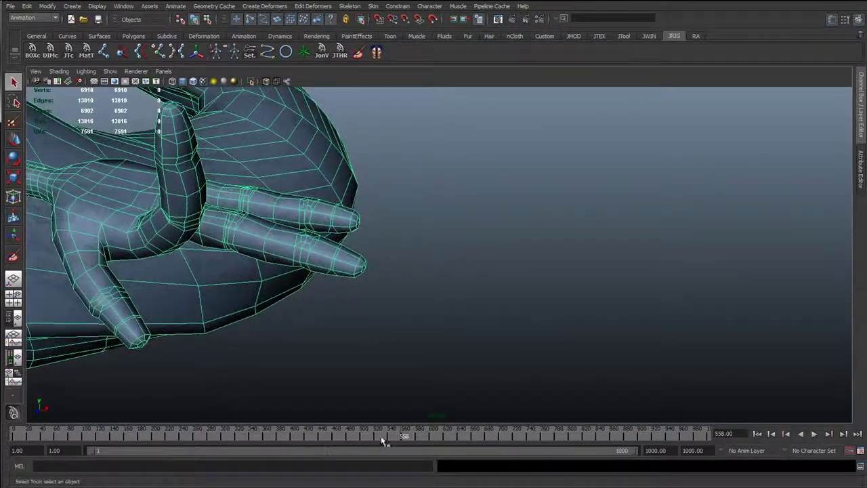
pyautogui.moveTo(402, 435); pyautogui.dragTo(425, 436)
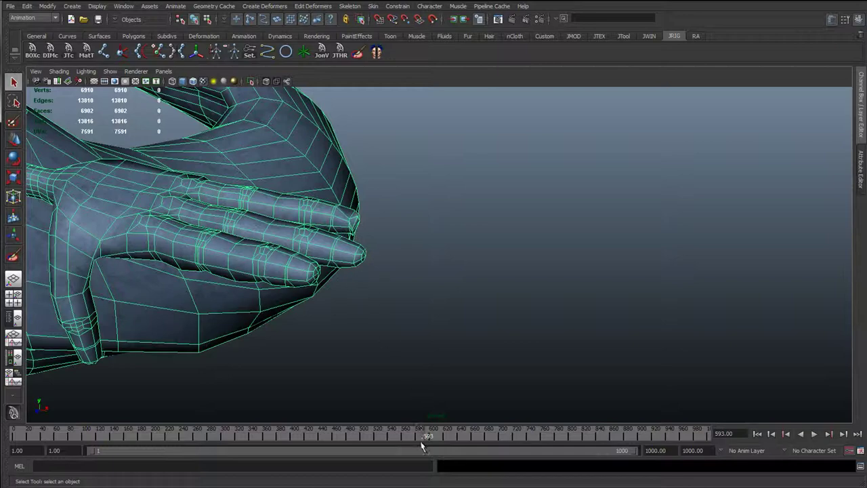
pyautogui.hotkey('alt', 'v')
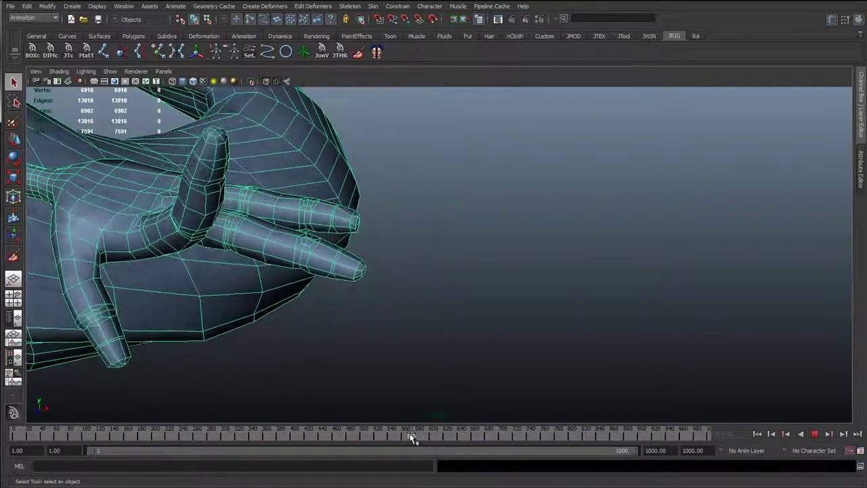
pyautogui.hotkey('alt', 'v')
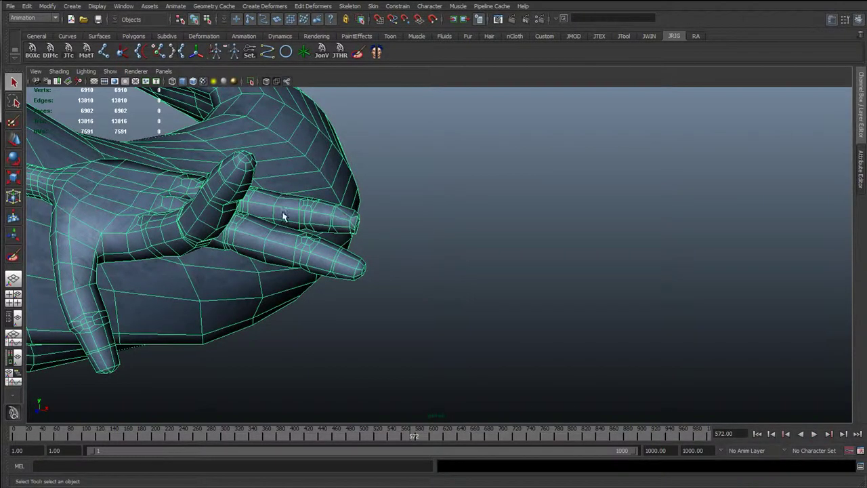
pyautogui.keyDown('alt'); pyautogui.moveTo(284, 216); pyautogui.dragTo(293, 334); pyautogui.keyUp('alt')
# Scrub to frame 653 and examine the sideways bend of the tail from behind and from the side.
pyautogui.moveTo(415, 437); pyautogui.dragTo(471, 434)
pyautogui.keyDown('alt'); pyautogui.moveTo(444, 345); pyautogui.dragTo(358, 335); pyautogui.keyUp('alt')
pyautogui.keyDown('alt'); pyautogui.moveTo(358, 335); pyautogui.dragTo(329, 318, button='right'); pyautogui.keyUp('alt')
pyautogui.keyDown('alt'); pyautogui.moveTo(329, 319); pyautogui.dragTo(328, 312, button='middle'); pyautogui.keyUp('alt')
pyautogui.keyDown('alt'); pyautogui.moveTo(328, 313); pyautogui.dragTo(327, 385); pyautogui.keyUp('alt')
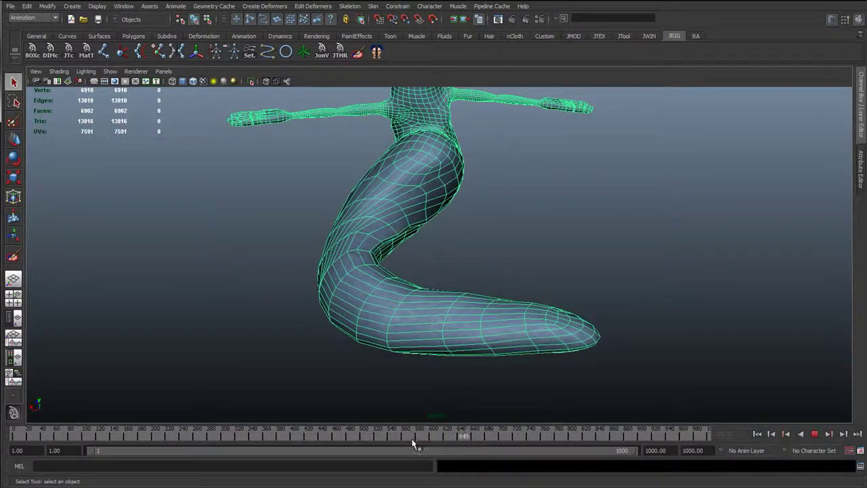
pyautogui.moveTo(415, 443)
pyautogui.mouseDown()
pyautogui.moveTo(228, 437)
pyautogui.moveTo(470, 437)
pyautogui.mouseUp()
pyautogui.moveTo(397, 367)
pyautogui.keyDown('alt'); pyautogui.mouseDown()
pyautogui.moveTo(522, 348)
pyautogui.moveTo(429, 319)
pyautogui.mouseUp(); pyautogui.keyUp('alt')
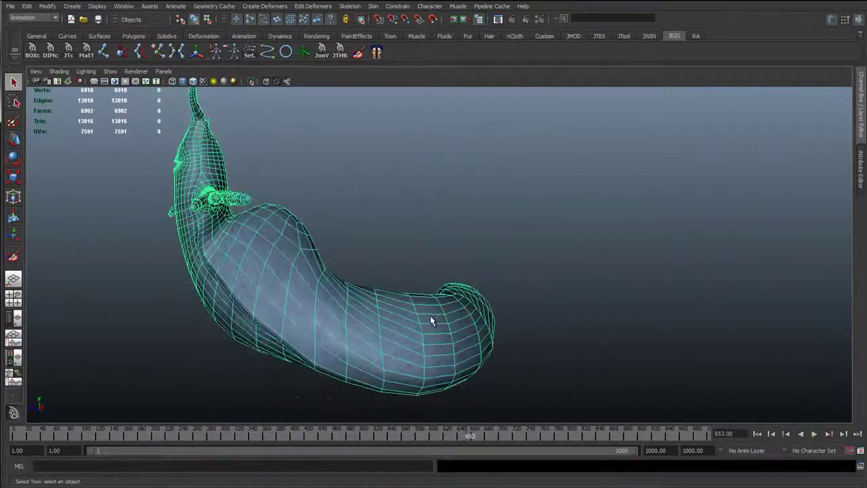
# Study the mesh wireframe where the back hump flows into the curved tail at frame 653.
pyautogui.click(388, 305)
pyautogui.click(393, 252)
pyautogui.keyDown('alt'); pyautogui.moveTo(386, 295); pyautogui.dragTo(283, 272); pyautogui.keyUp('alt')
pyautogui.click(295, 215)
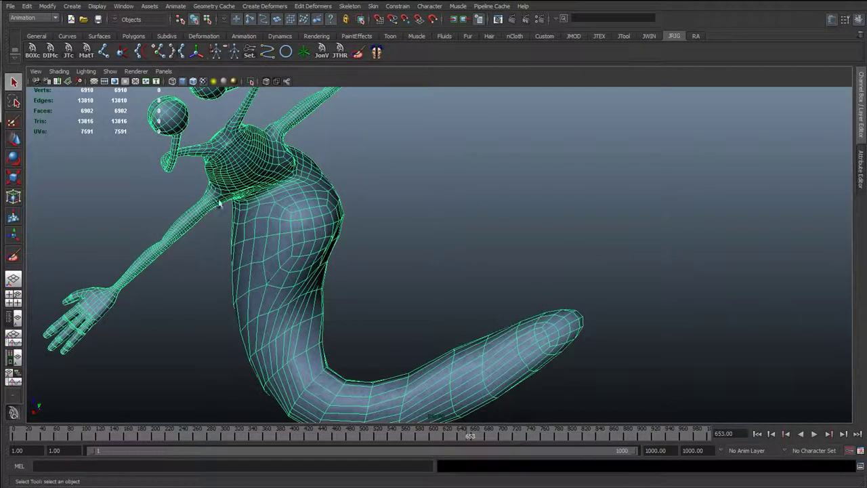
pyautogui.keyDown('alt'); pyautogui.moveTo(249, 323); pyautogui.dragTo(266, 235); pyautogui.keyUp('alt')
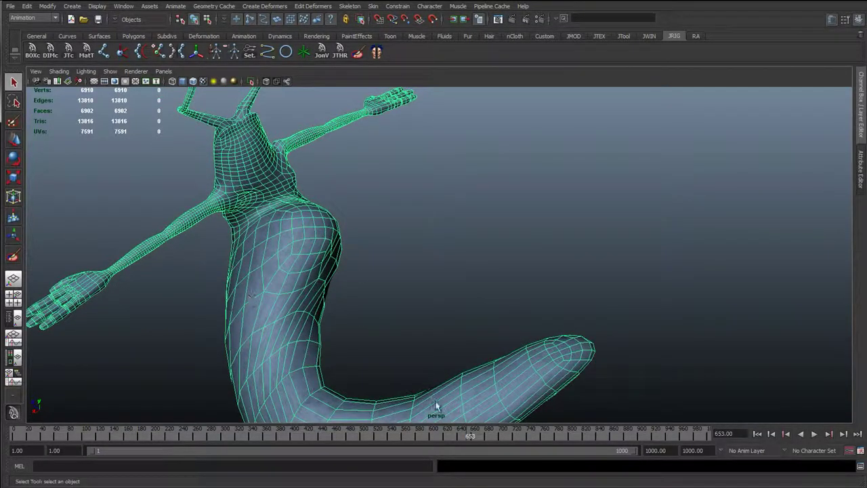
pyautogui.keyDown('alt'); pyautogui.moveTo(436, 405); pyautogui.dragTo(355, 338); pyautogui.keyUp('alt')
pyautogui.keyDown('alt'); pyautogui.moveTo(401, 305); pyautogui.dragTo(448, 274); pyautogui.keyUp('alt')
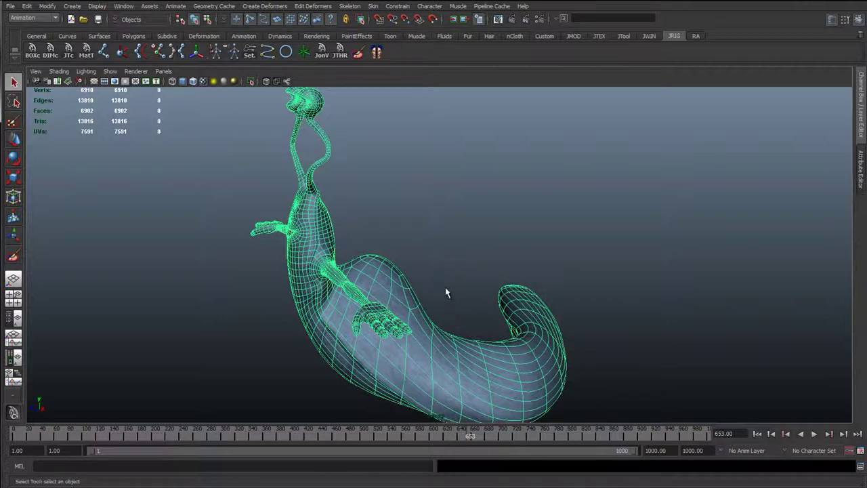
# Deselect the mesh and check the shaded back and tail bend without the wireframe.
pyautogui.click(445, 292)
pyautogui.keyDown('alt'); pyautogui.moveTo(440, 294); pyautogui.dragTo(372, 248, button='middle'); pyautogui.keyUp('alt')
pyautogui.keyDown('alt'); pyautogui.moveTo(296, 295); pyautogui.dragTo(335, 283); pyautogui.keyUp('alt')
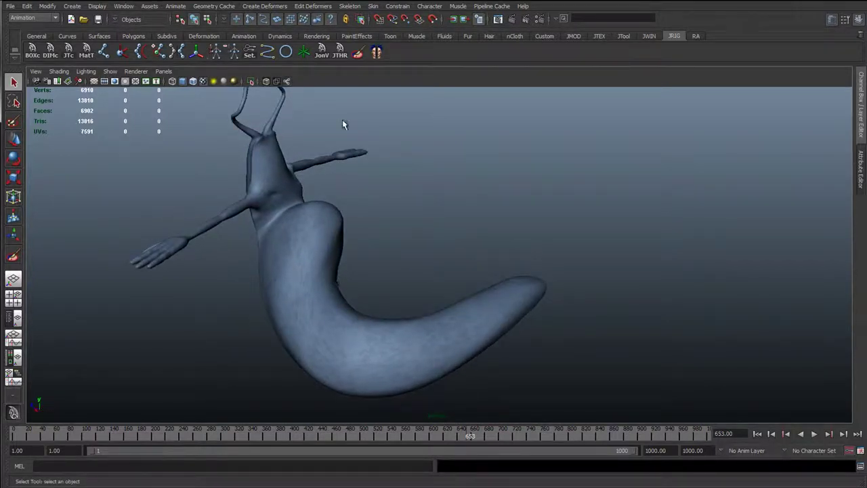
pyautogui.moveTo(302, 306)
pyautogui.keyDown('alt'); pyautogui.mouseDown()
pyautogui.moveTo(319, 313)
pyautogui.moveTo(319, 307)
pyautogui.moveTo(301, 310)
pyautogui.mouseUp(); pyautogui.keyUp('alt')
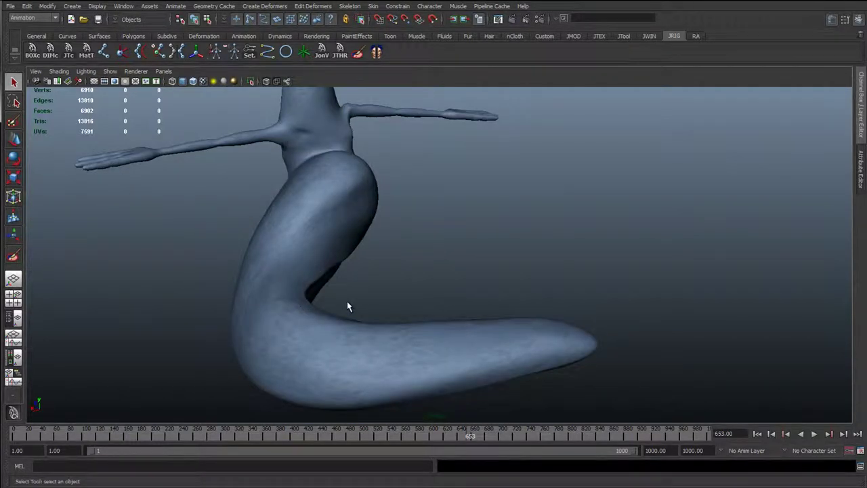
# Compare the slug mesh at display smoothness 1 and 3, and check the shaded belly and skirt from the front.
pyautogui.click(323, 325)
pyautogui.press('1')
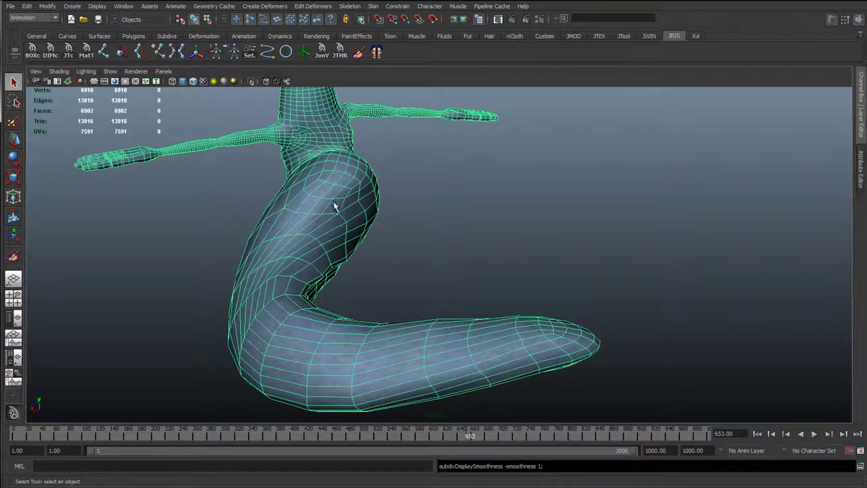
pyautogui.press('3')
pyautogui.keyDown('alt'); pyautogui.moveTo(357, 293); pyautogui.dragTo(527, 330); pyautogui.keyUp('alt')
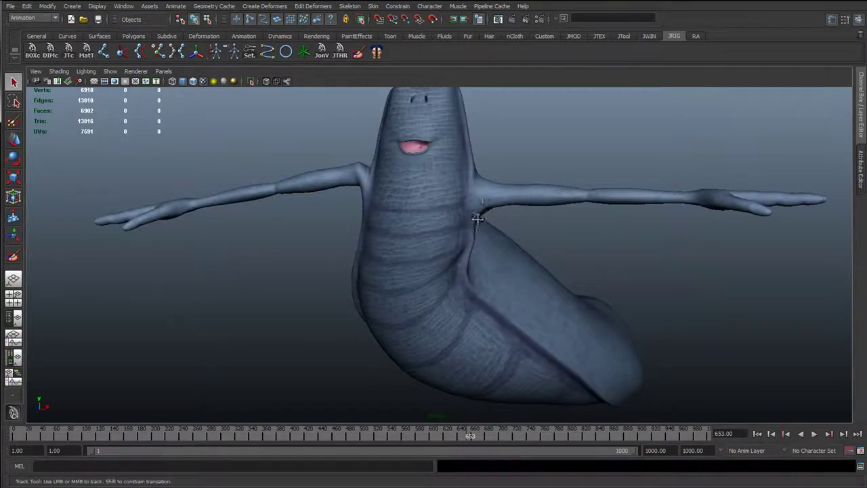
pyautogui.keyDown('alt'); pyautogui.moveTo(477, 219); pyautogui.dragTo(422, 185, button='middle'); pyautogui.keyUp('alt')
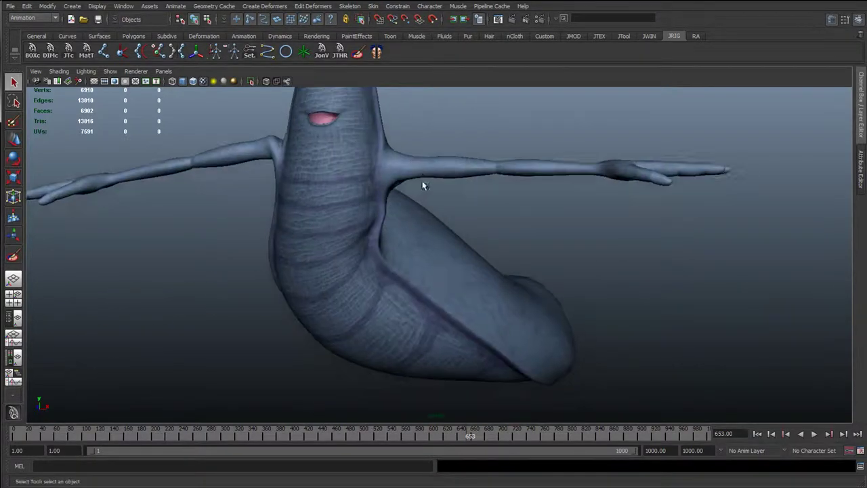
# Select the slug mesh, set its display smoothness to 1 and return the animation to frame 1.
pyautogui.click(480, 271)
pyautogui.press('1')
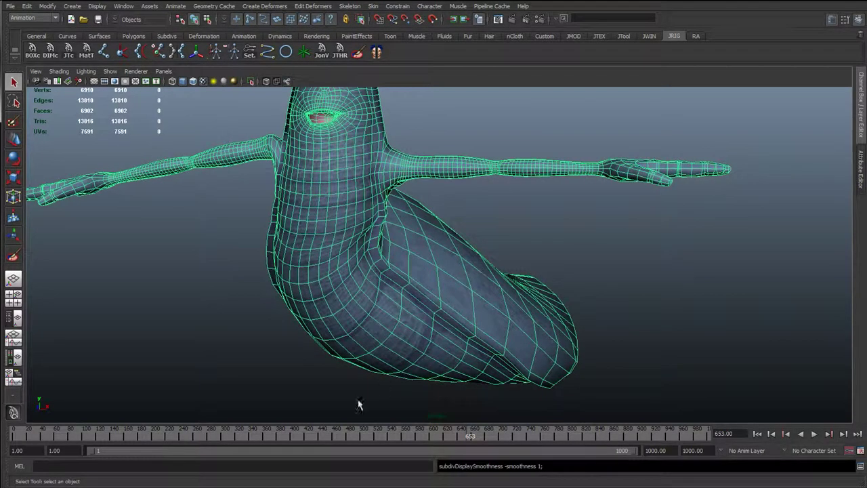
pyautogui.moveTo(22, 437); pyautogui.dragTo(0, 440)
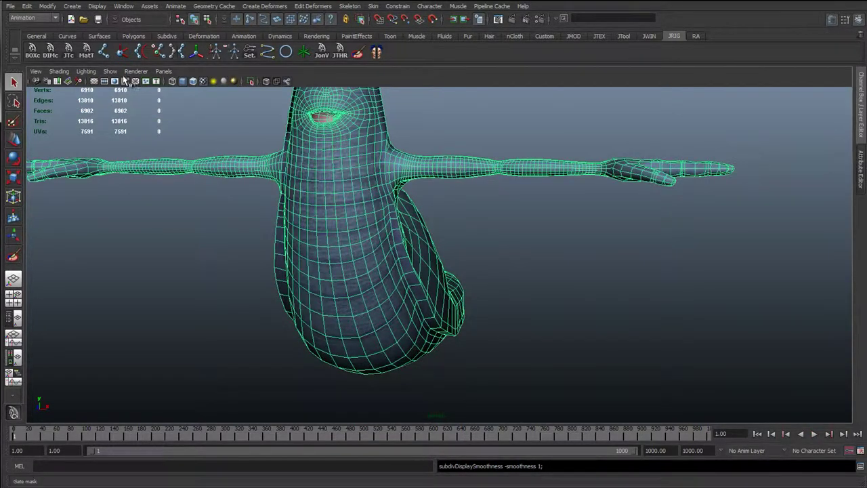
# Show the joints and NURBS curves in the viewport and open the Channel Box.
pyautogui.click(110, 72)
pyautogui.click(128, 189)
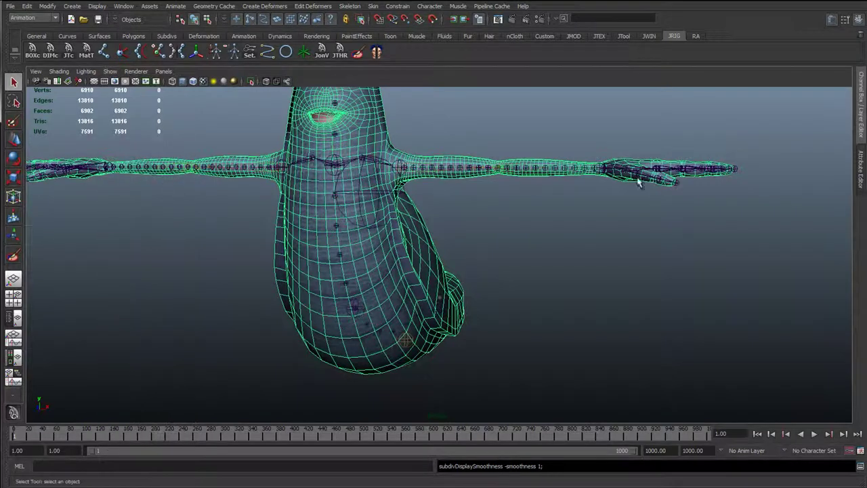
pyautogui.click(860, 155)
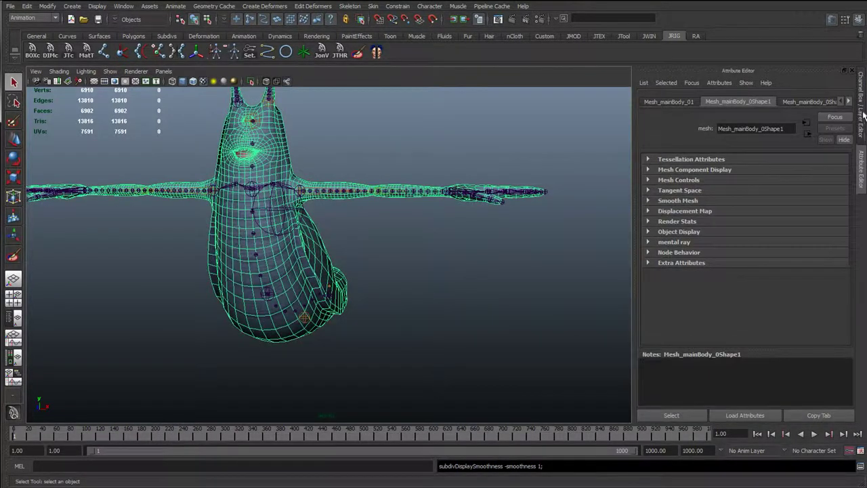
pyautogui.click(862, 111)
pyautogui.click(111, 71)
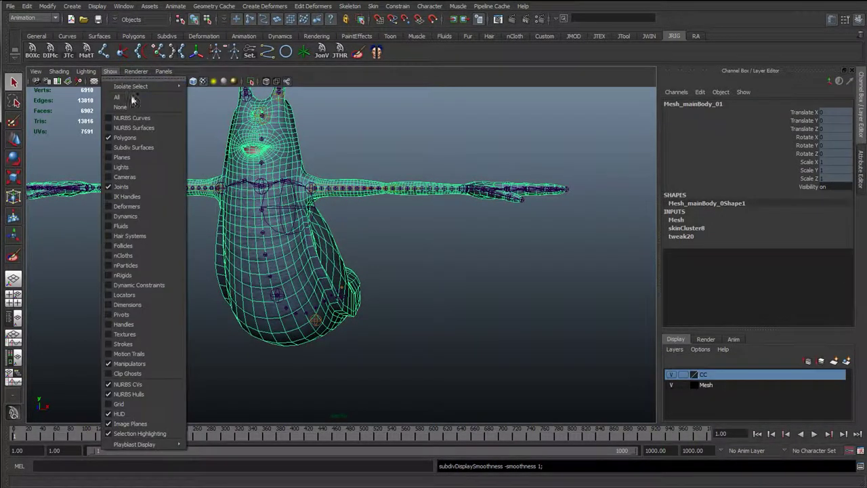
pyautogui.click(127, 119)
# Select the chest control, test the body bend by rotating it about X to about 65°, and undo the rotation.
pyautogui.keyDown('alt'); pyautogui.moveTo(351, 304); pyautogui.dragTo(211, 289); pyautogui.keyUp('alt')
pyautogui.keyDown('alt'); pyautogui.moveTo(359, 261); pyautogui.dragTo(505, 289, button='middle'); pyautogui.keyUp('alt')
pyautogui.scroll(3, 294, 287)
pyautogui.keyDown('alt'); pyautogui.moveTo(294, 286); pyautogui.dragTo(267, 298); pyautogui.keyUp('alt')
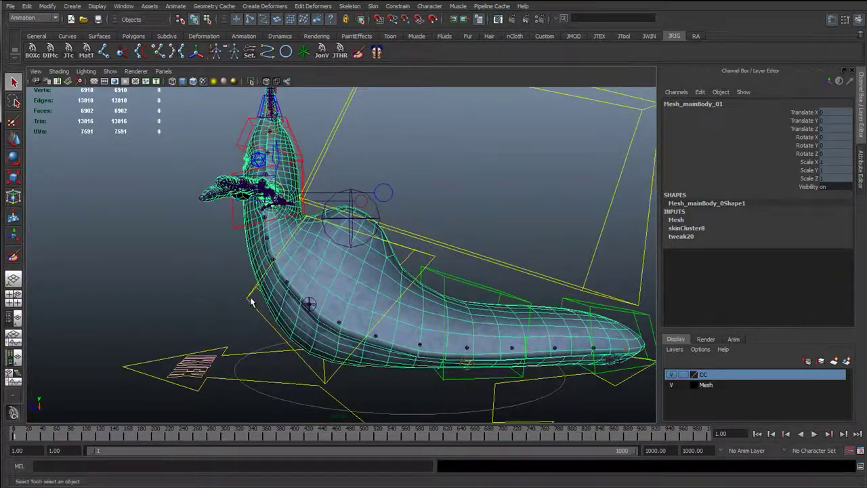
pyautogui.click(250, 298)
pyautogui.keyDown('alt'); pyautogui.moveTo(271, 295); pyautogui.dragTo(333, 288, button='right'); pyautogui.keyUp('alt')
pyautogui.keyDown('alt'); pyautogui.moveTo(303, 263); pyautogui.dragTo(250, 232, button='middle'); pyautogui.keyUp('alt')
pyautogui.press('e')
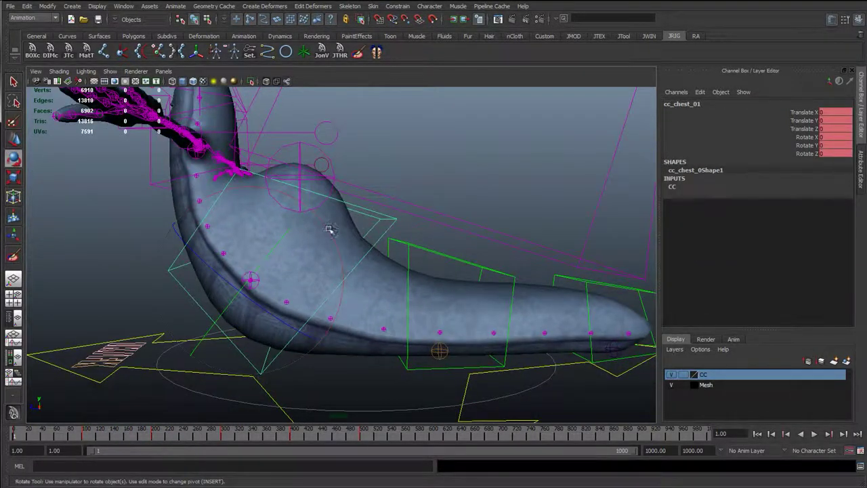
pyautogui.press('e')
pyautogui.moveTo(428, 186); pyautogui.dragTo(397, 187)
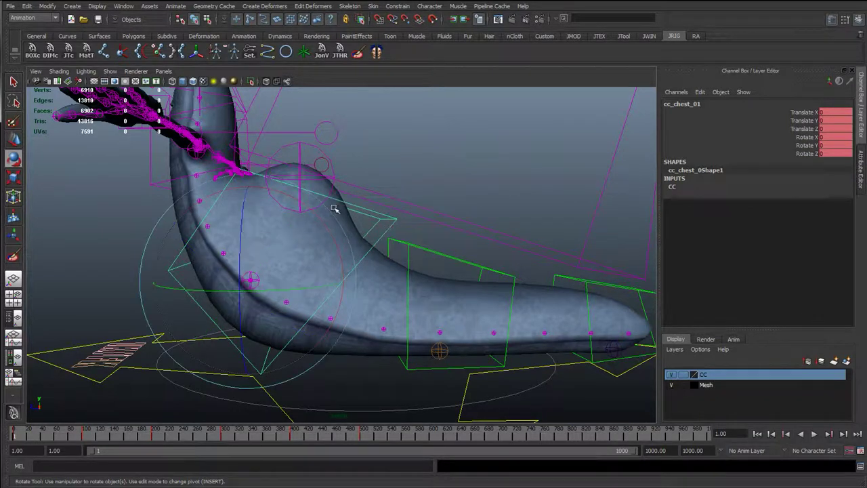
pyautogui.moveTo(321, 218); pyautogui.dragTo(348, 234)
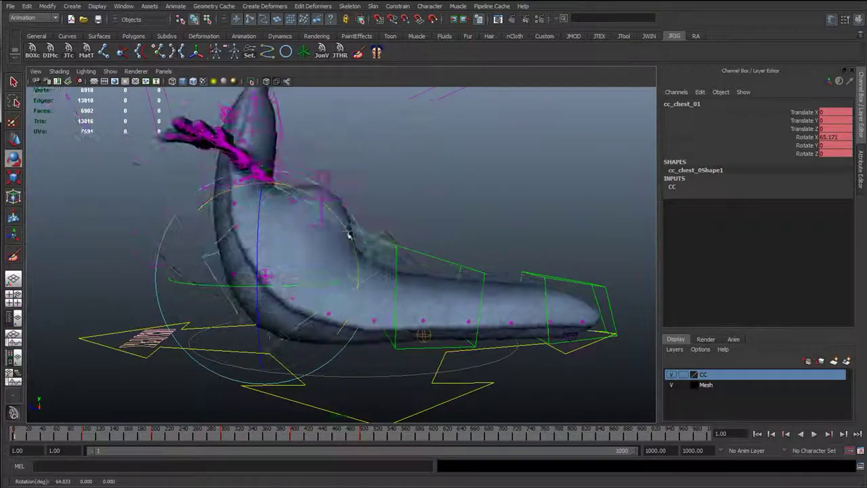
pyautogui.hotkey('ctrl', 'z')
# Hide the joints, test the chest control's rotation about X at about 71° and 10°, and undo one last larger rotation.
pyautogui.click(109, 71)
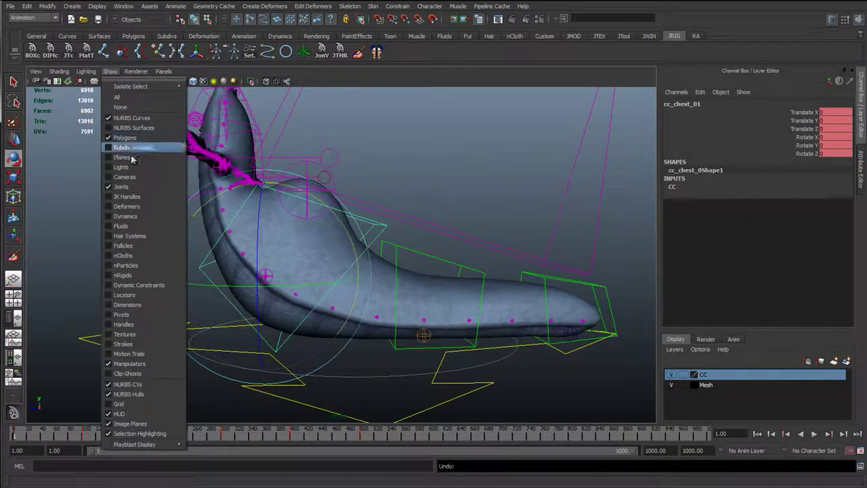
pyautogui.click(126, 187)
pyautogui.keyDown('alt'); pyautogui.moveTo(271, 234); pyautogui.dragTo(293, 239); pyautogui.keyUp('alt')
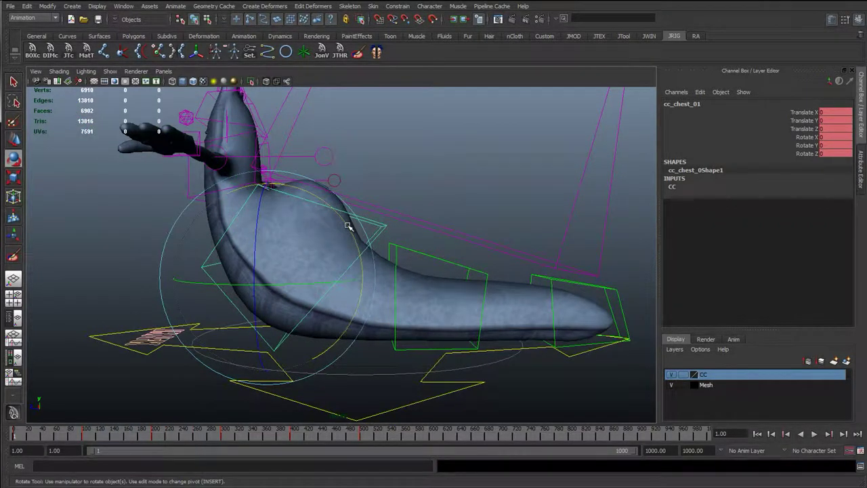
pyautogui.moveTo(348, 226); pyautogui.dragTo(542, 302)
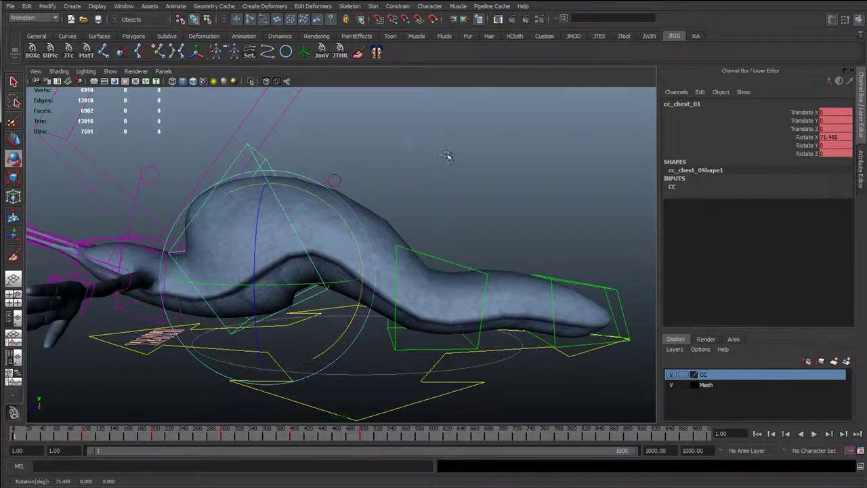
pyautogui.moveTo(447, 154); pyautogui.dragTo(491, 272)
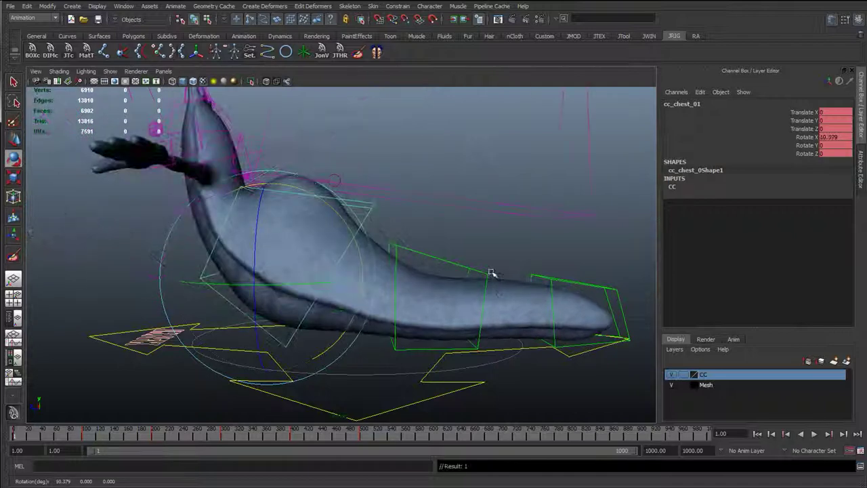
pyautogui.moveTo(536, 227); pyautogui.dragTo(438, 180, button='middle')
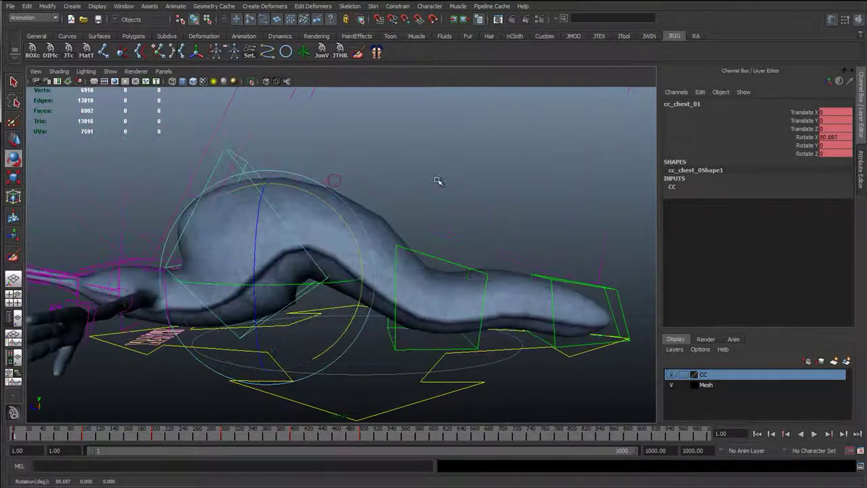
pyautogui.hotkey('ctrl', 'z')
# Check the body mesh's wireframe, then reselect the chest control with the joints shown again.
pyautogui.keyDown('alt'); pyautogui.moveTo(505, 297); pyautogui.dragTo(519, 287); pyautogui.keyUp('alt')
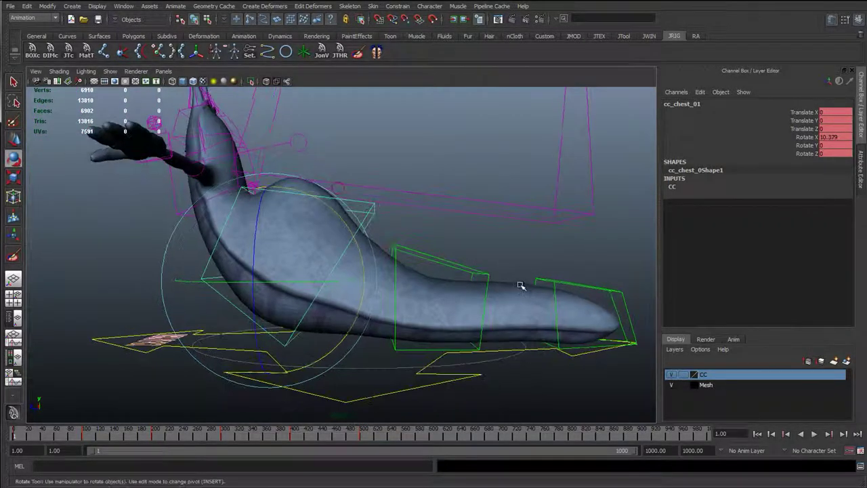
pyautogui.click(520, 292)
pyautogui.keyDown('alt'); pyautogui.moveTo(438, 248); pyautogui.dragTo(391, 236, button='middle'); pyautogui.keyUp('alt')
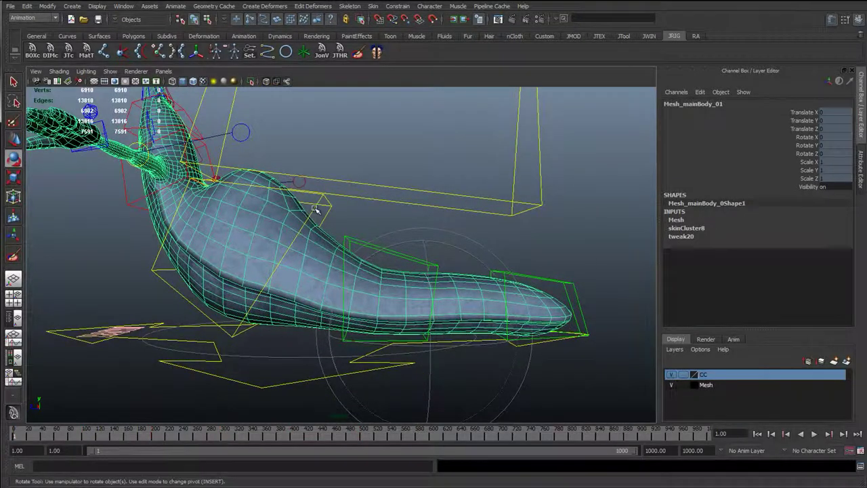
pyautogui.click(316, 209)
pyautogui.click(110, 71)
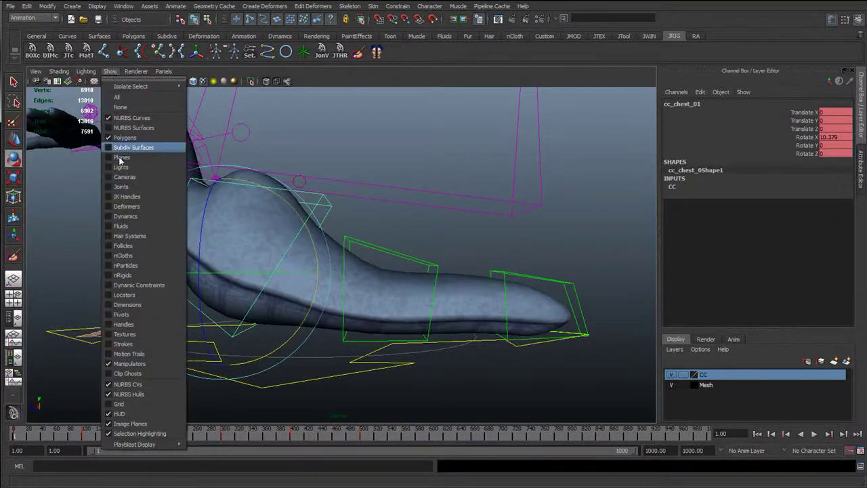
pyautogui.click(130, 189)
# Rotate the chest control about X to about 67° to check how the joints follow, and reset its Rotate X to 0.
pyautogui.keyDown('alt'); pyautogui.moveTo(334, 230); pyautogui.dragTo(369, 171, button='middle'); pyautogui.keyUp('alt')
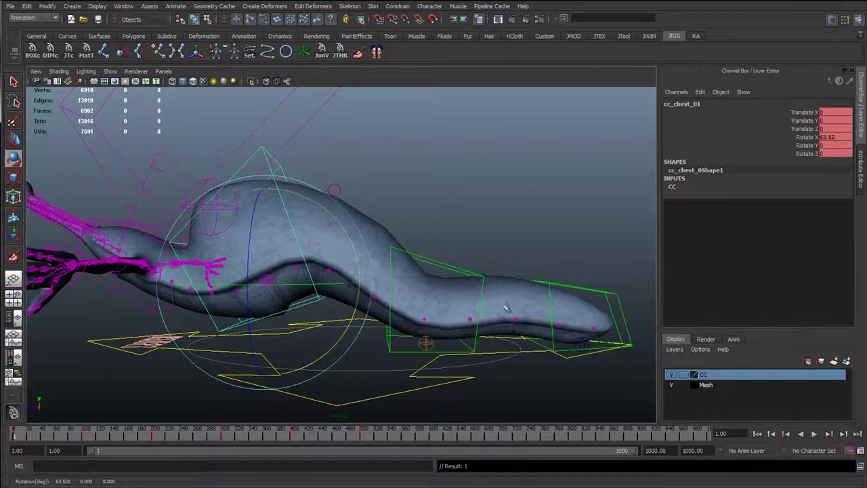
pyautogui.moveTo(442, 164); pyautogui.dragTo(431, 178, button='middle')
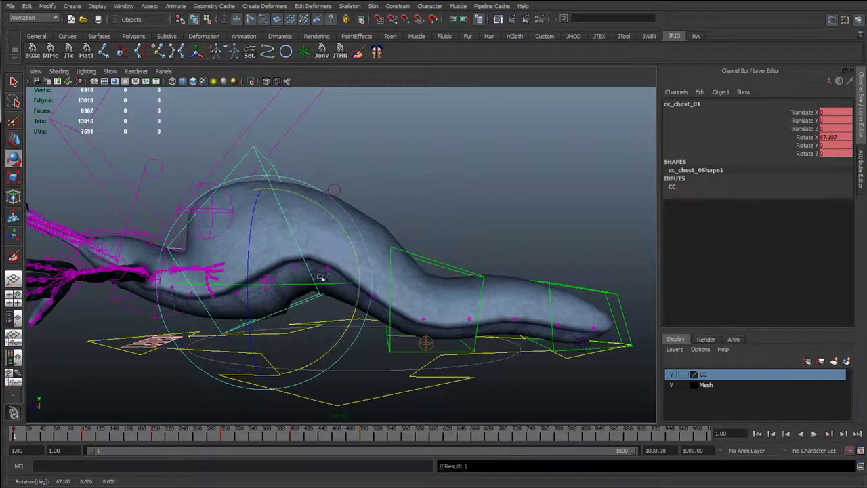
pyautogui.keyDown('alt'); pyautogui.moveTo(269, 244); pyautogui.dragTo(246, 241, button='middle'); pyautogui.keyUp('alt')
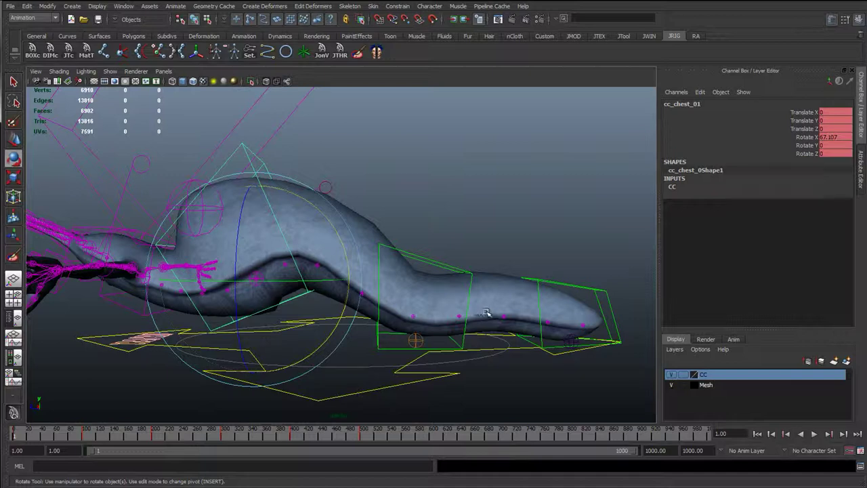
pyautogui.moveTo(508, 310); pyautogui.dragTo(542, 231, button='middle')
pyautogui.click(834, 138)
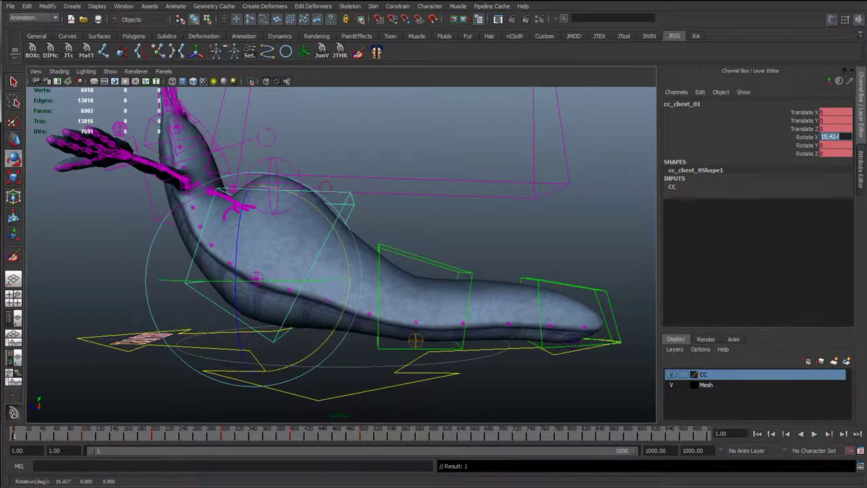
pyautogui.write('0')
pyautogui.press('Return')
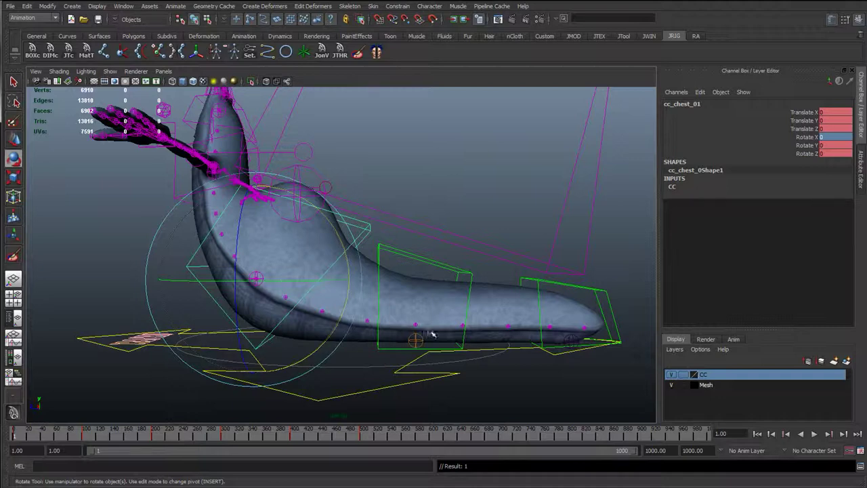
# Display the Outliner beside the perspective view and turn on the visibility of the extra_toHide01 group.
pyautogui.click(13, 319)
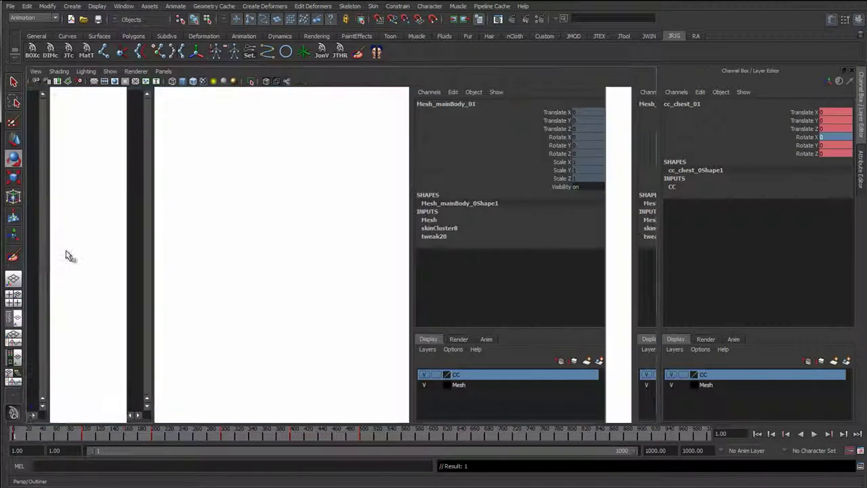
pyautogui.click(103, 198)
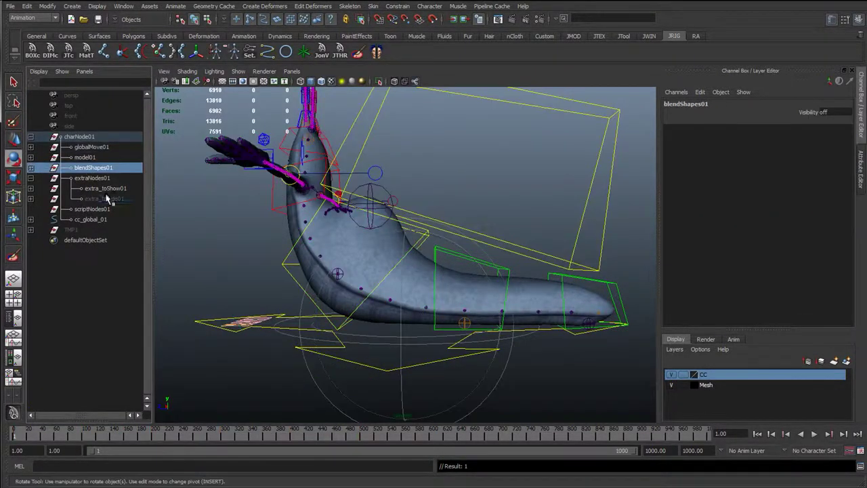
pyautogui.doubleClick(833, 112)
pyautogui.write('1')
pyautogui.press('Return')
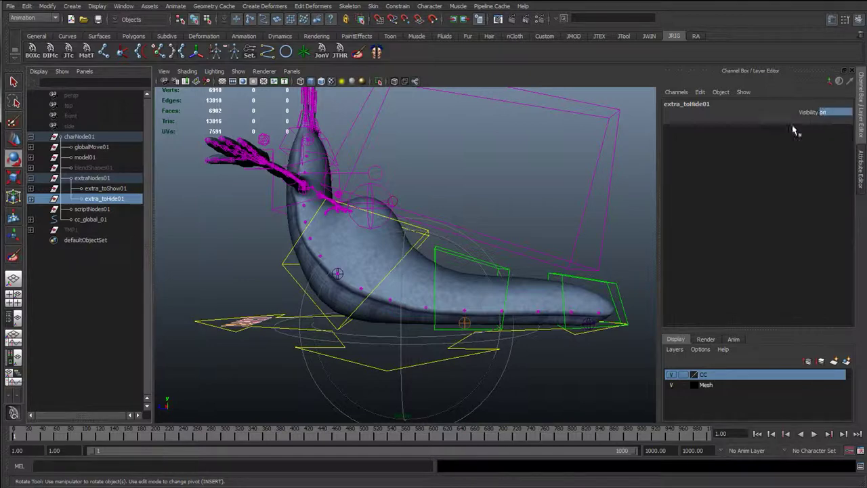
pyautogui.keyDown('alt'); pyautogui.moveTo(412, 158); pyautogui.dragTo(462, 159); pyautogui.keyUp('alt')
# Show NURBS surfaces in the viewport and hide the Mesh layer, leaving nothing selected.
pyautogui.click(238, 72)
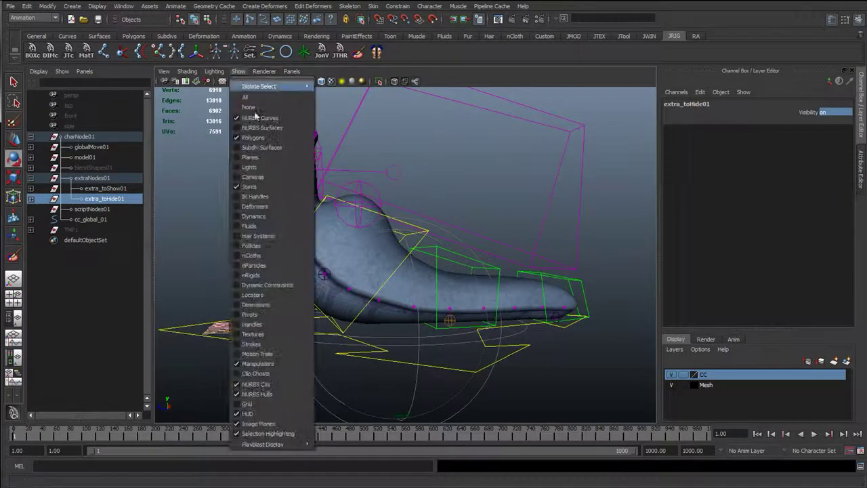
pyautogui.click(255, 127)
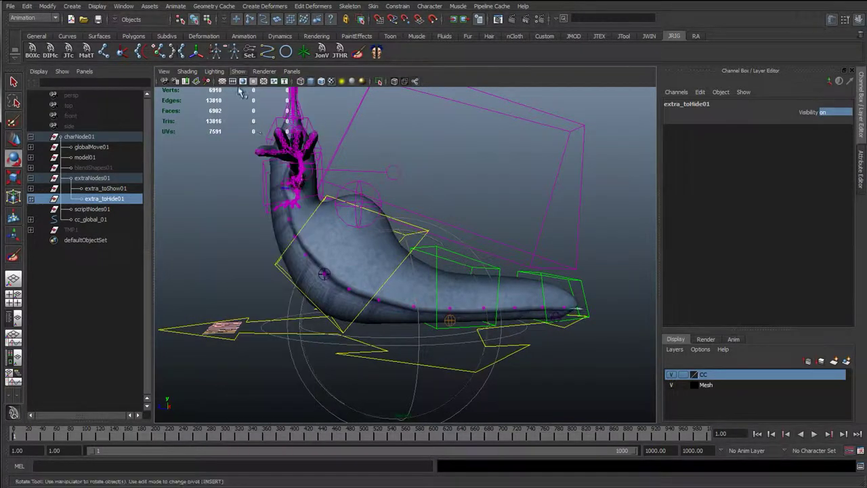
pyautogui.click(670, 385)
pyautogui.click(166, 254)
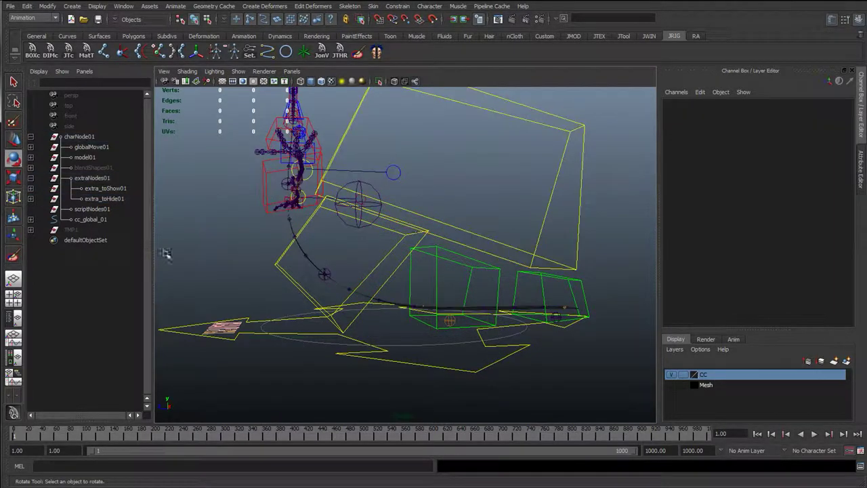
# Rotate the chest control about X to about 59° to examine the back ribbon's bend, and reset its Rotate X to 0.
pyautogui.click(294, 283)
pyautogui.keyDown('alt'); pyautogui.moveTo(359, 296); pyautogui.dragTo(502, 240); pyautogui.keyUp('alt')
pyautogui.moveTo(501, 240); pyautogui.dragTo(505, 289, button='middle')
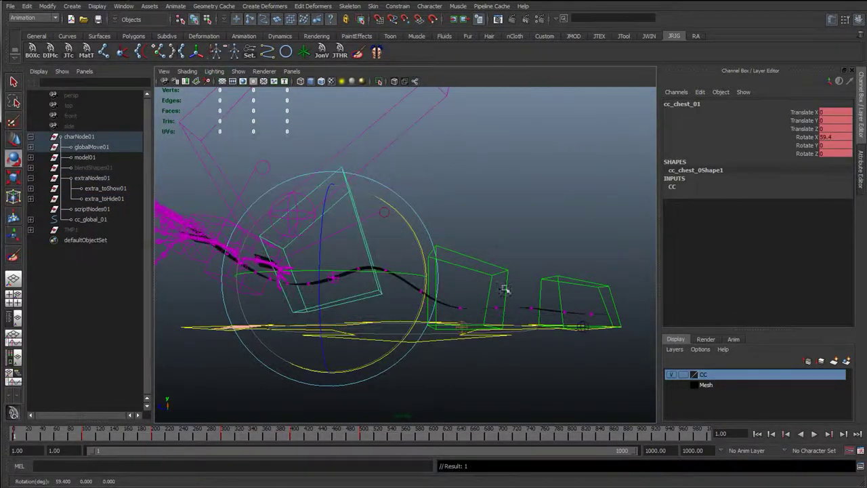
pyautogui.keyDown('alt'); pyautogui.moveTo(503, 313); pyautogui.dragTo(416, 302); pyautogui.keyUp('alt')
pyautogui.keyDown('alt'); pyautogui.moveTo(361, 295); pyautogui.dragTo(516, 271, button='middle'); pyautogui.keyUp('alt')
pyautogui.keyDown('alt'); pyautogui.moveTo(516, 271); pyautogui.dragTo(494, 250, button='right'); pyautogui.keyUp('alt')
pyautogui.moveTo(494, 250); pyautogui.dragTo(426, 207, button='middle')
pyautogui.hotkey('ctrl', 'z')
pyautogui.click(847, 135)
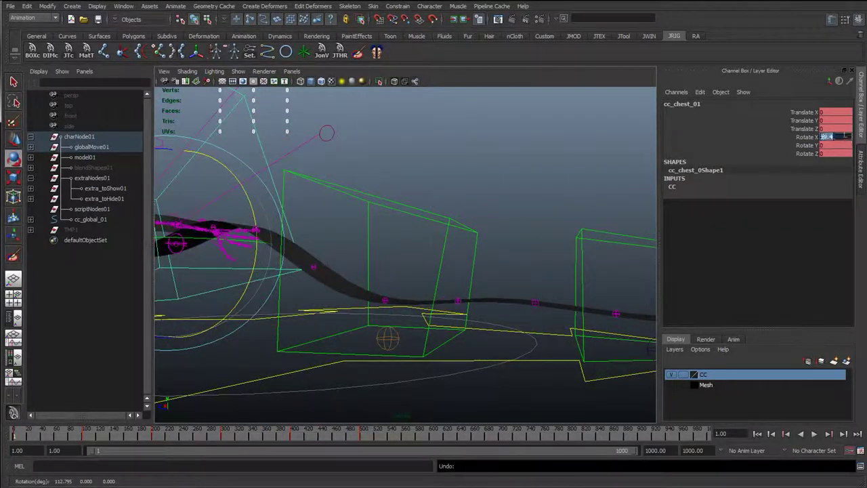
pyautogui.write('0')
pyautogui.press('Return')
# Select the back ribbon surface and activate the Paint Skin Weights Tool on it.
pyautogui.press('q')
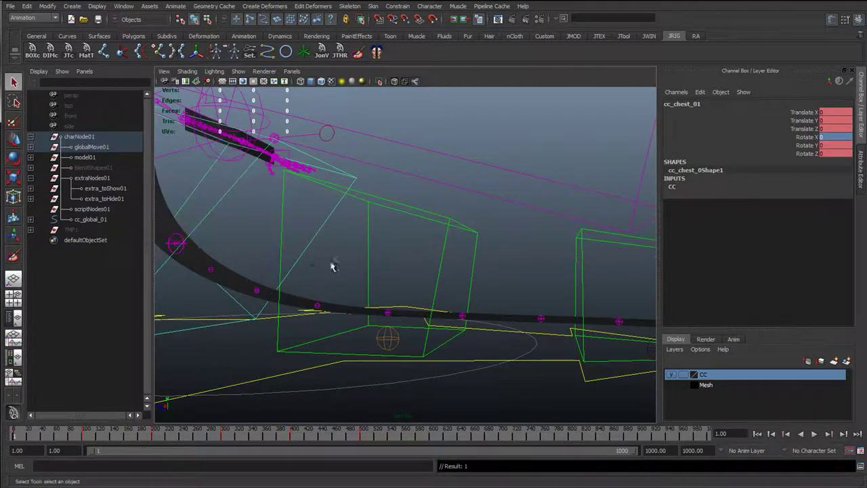
pyautogui.keyDown('alt'); pyautogui.moveTo(363, 287); pyautogui.dragTo(182, 170, button='right'); pyautogui.keyUp('alt')
pyautogui.keyDown('alt'); pyautogui.moveTo(332, 202); pyautogui.dragTo(119, 162); pyautogui.keyUp('alt')
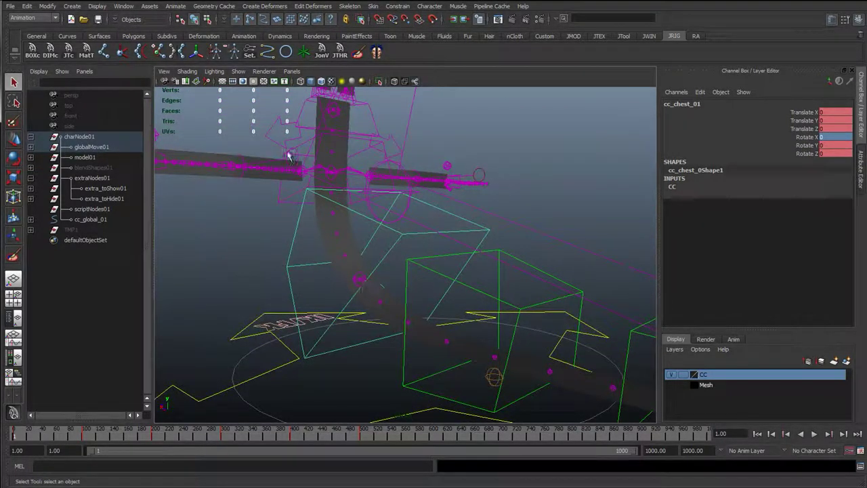
pyautogui.click(333, 257)
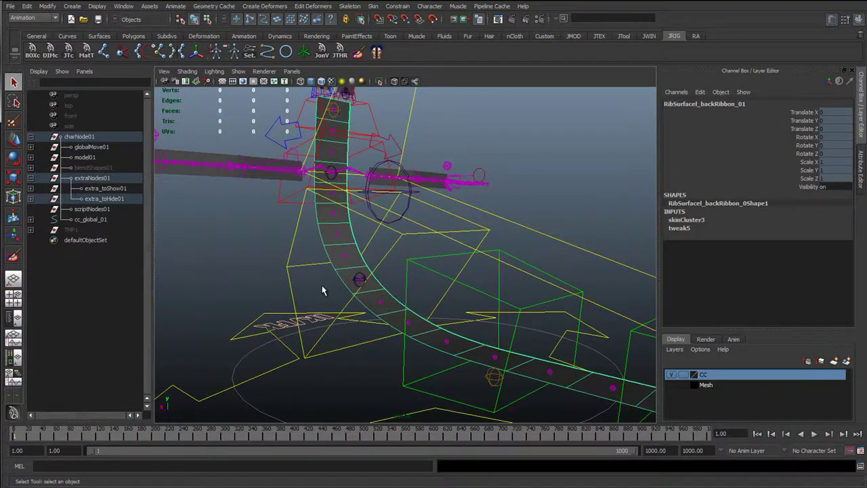
pyautogui.moveTo(322, 290)
pyautogui.keyDown('alt'); pyautogui.mouseDown()
pyautogui.moveTo(438, 314)
pyautogui.moveTo(355, 254)
pyautogui.moveTo(414, 248)
pyautogui.moveTo(128, 246)
pyautogui.mouseUp(); pyautogui.keyUp('alt')
pyautogui.click(13, 255)
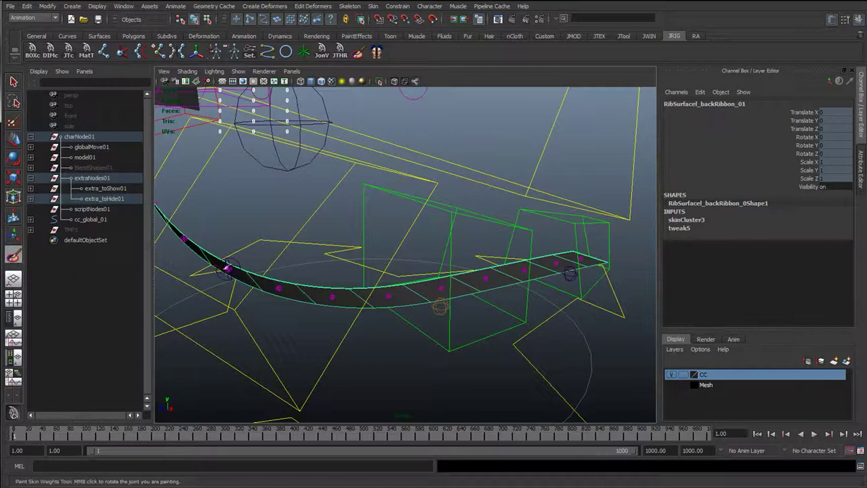
# Open the Paint Skin Weights Tool's settings and display the weights of the jtDrv_backChest_01 influence.
pyautogui.scroll(-4, 345, 308)
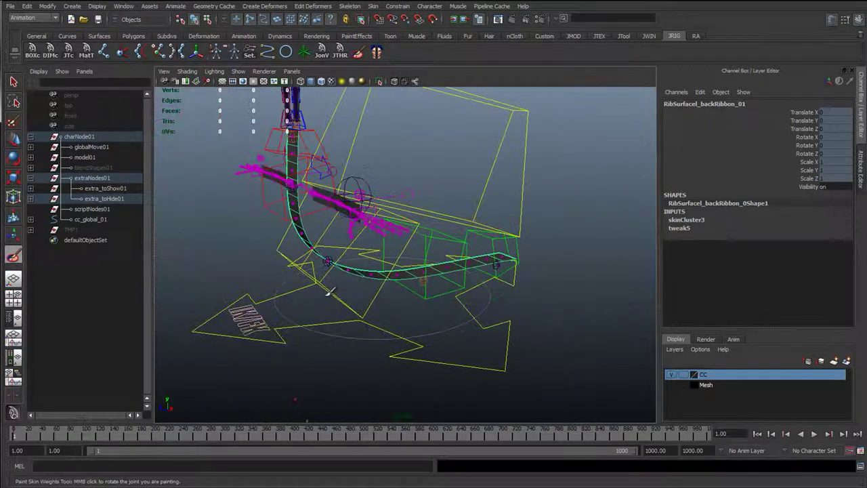
pyautogui.keyDown('alt'); pyautogui.moveTo(329, 291); pyautogui.dragTo(215, 286); pyautogui.keyUp('alt')
pyautogui.doubleClick(13, 255)
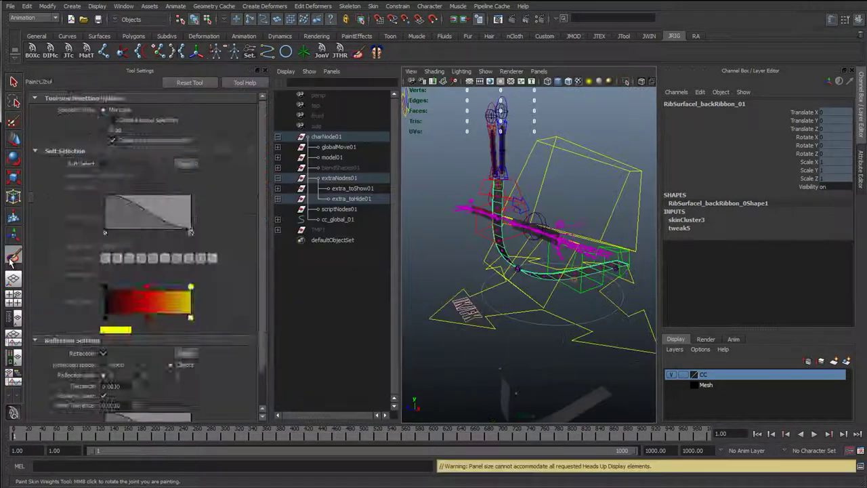
pyautogui.click(112, 248)
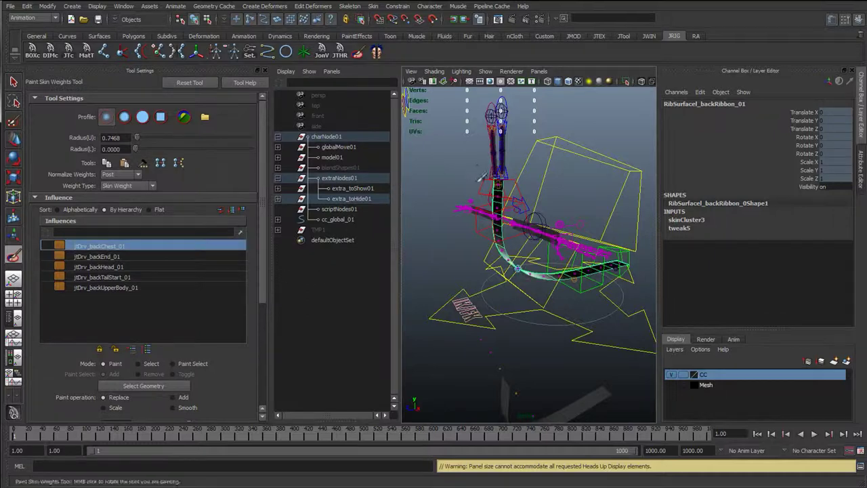
# Switch to the single perspective view, hide the NURBS curves and examine the chest influence's weight falloff along the back ribbon.
pyautogui.press('space')
pyautogui.click(357, 71)
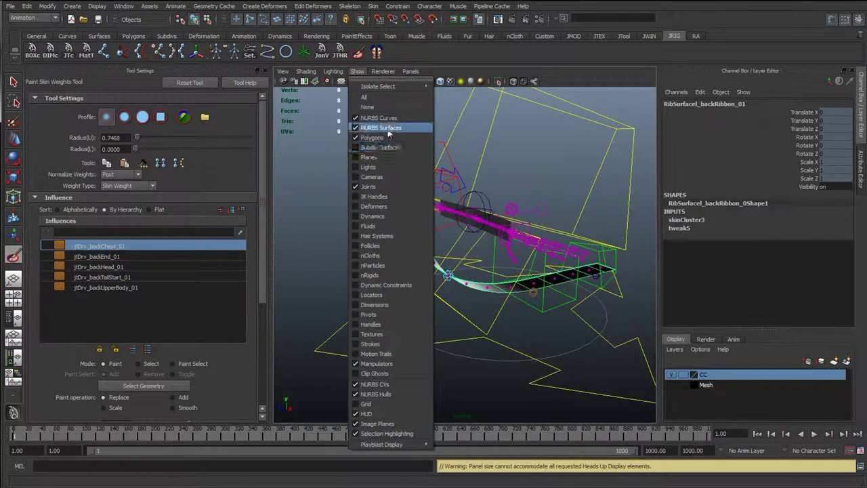
pyautogui.click(378, 118)
pyautogui.moveTo(431, 244)
pyautogui.keyDown('alt'); pyautogui.mouseDown()
pyautogui.moveTo(413, 240)
pyautogui.moveTo(463, 229)
pyautogui.moveTo(436, 228)
pyautogui.mouseUp(); pyautogui.keyUp('alt')
pyautogui.keyDown('alt'); pyautogui.moveTo(436, 228); pyautogui.dragTo(472, 219, button='right'); pyautogui.keyUp('alt')
pyautogui.keyDown('alt'); pyautogui.moveTo(471, 219); pyautogui.dragTo(483, 244); pyautogui.keyUp('alt')
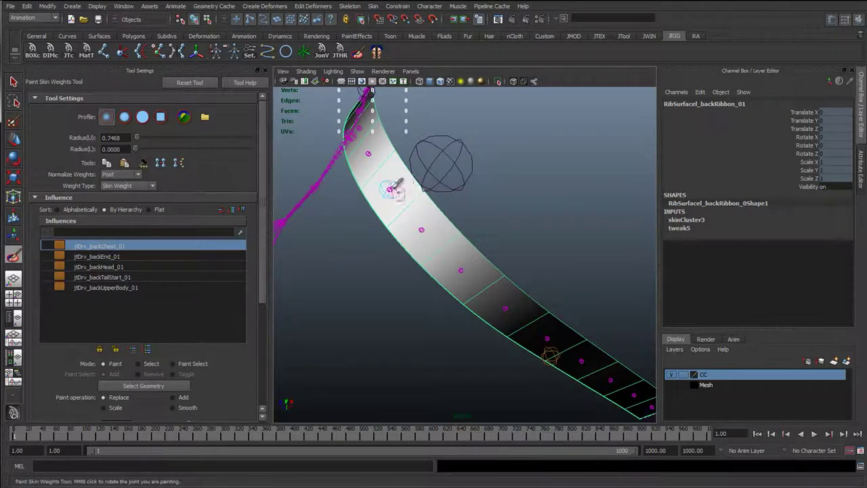
pyautogui.keyDown('alt'); pyautogui.moveTo(387, 188); pyautogui.dragTo(388, 221); pyautogui.keyUp('alt')
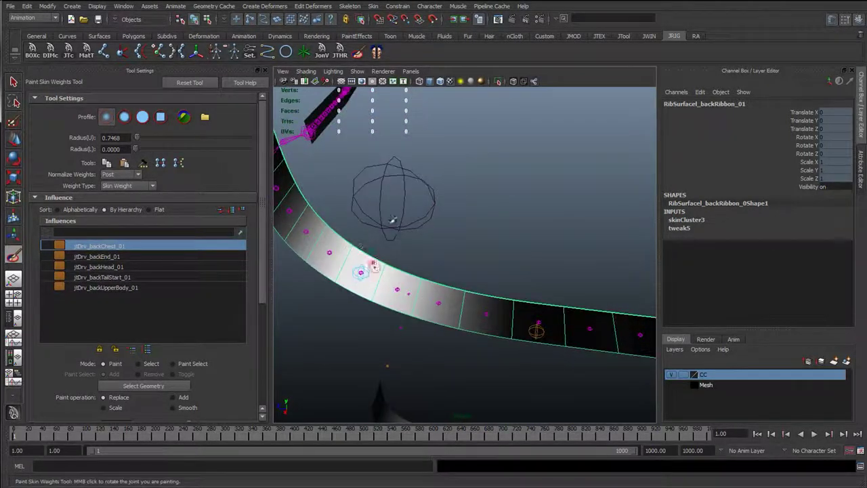
# Examine the jtDrv_backChest_01 weight falloff along the tail end of the back ribbon for stray influence.
pyautogui.keyDown('alt'); pyautogui.moveTo(501, 299); pyautogui.dragTo(325, 248, button='middle'); pyautogui.keyUp('alt')
pyautogui.scroll(5, 434, 277)
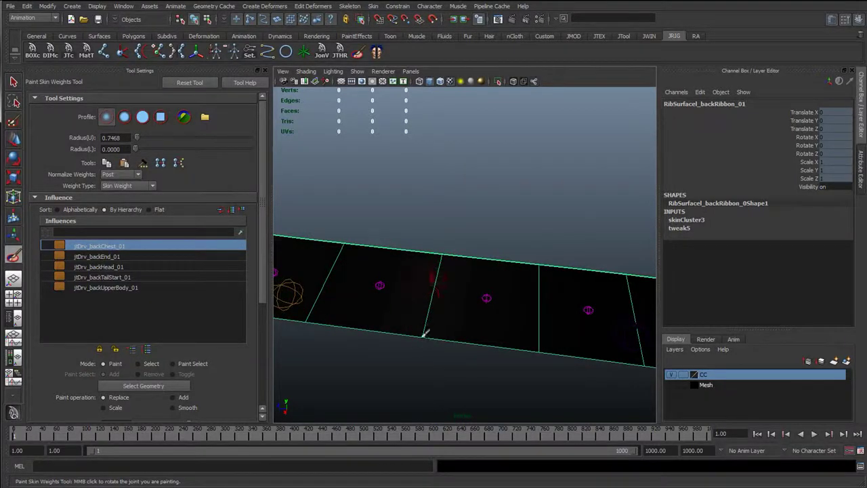
pyautogui.scroll(5, 428, 334)
pyautogui.keyDown('alt'); pyautogui.moveTo(456, 327); pyautogui.dragTo(457, 204, button='middle'); pyautogui.keyUp('alt')
pyautogui.scroll(2, 437, 323)
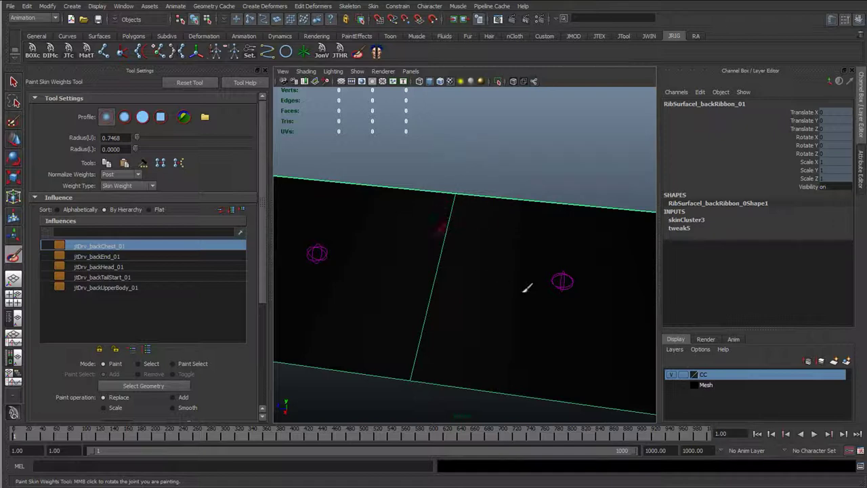
pyautogui.keyDown('alt'); pyautogui.moveTo(527, 287); pyautogui.dragTo(449, 286, button='right'); pyautogui.keyUp('alt')
pyautogui.keyDown('alt'); pyautogui.moveTo(443, 296); pyautogui.dragTo(460, 241); pyautogui.keyUp('alt')
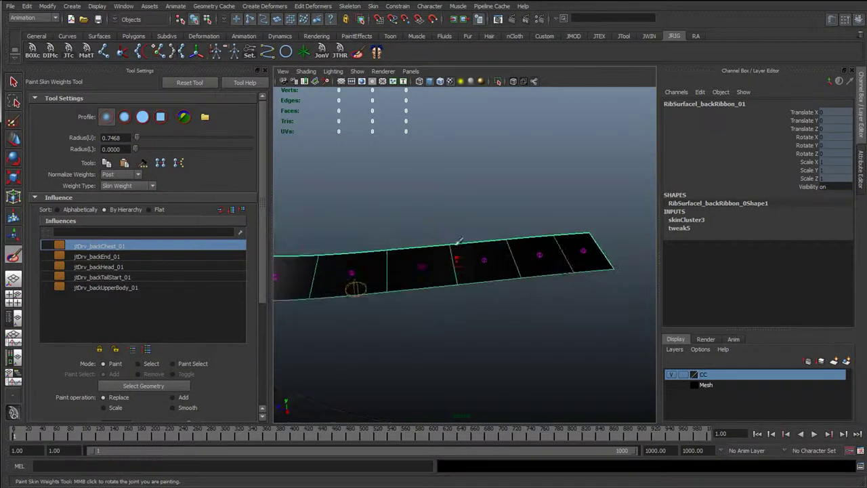
# Set the weight paint value to 0 in Replace mode and enlarge the brush's upper radius to 6.9277.
pyautogui.scroll(3, 361, 305)
pyautogui.scroll(-5, 149, 358)
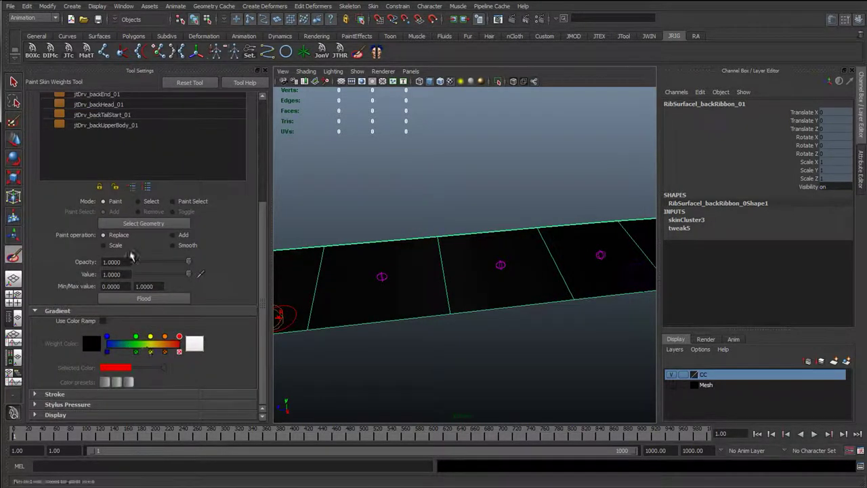
pyautogui.moveTo(188, 274); pyautogui.dragTo(135, 273)
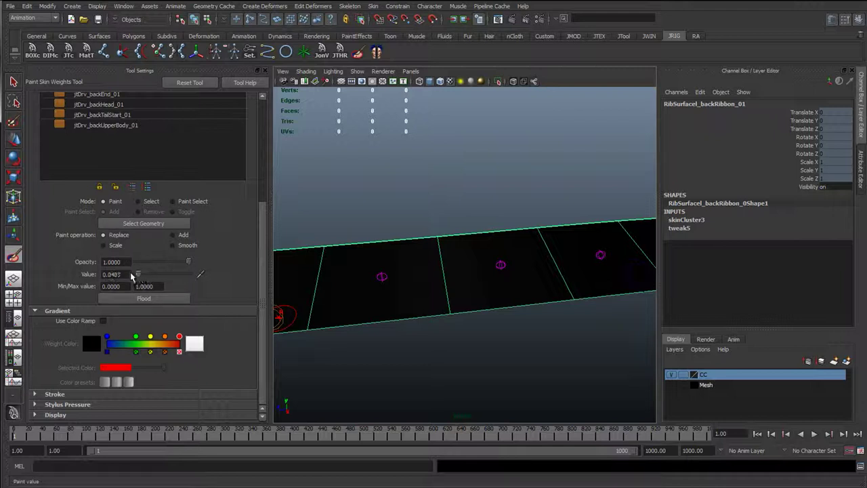
pyautogui.keyDown('alt'); pyautogui.moveTo(485, 287); pyautogui.dragTo(473, 304); pyautogui.keyUp('alt')
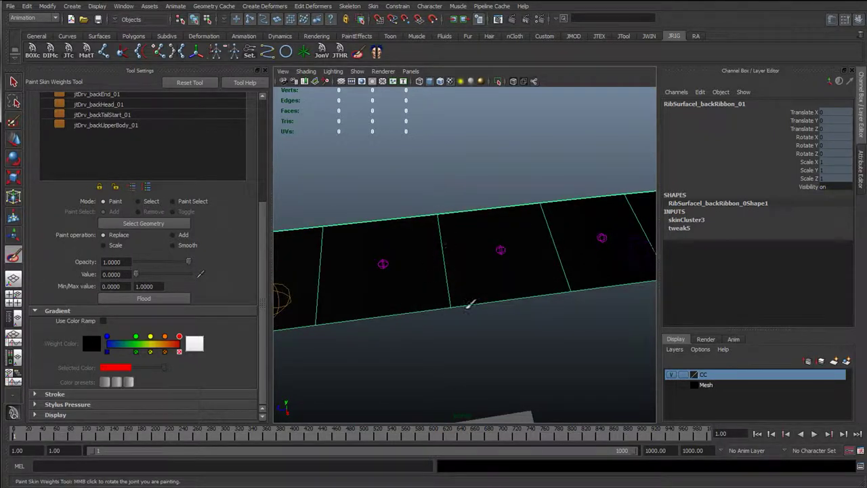
pyautogui.scroll(-4, 469, 288)
pyautogui.moveTo(469, 288)
pyautogui.keyDown('alt'); pyautogui.mouseDown()
pyautogui.moveTo(472, 294)
pyautogui.moveTo(468, 275)
pyautogui.mouseUp(); pyautogui.keyUp('alt')
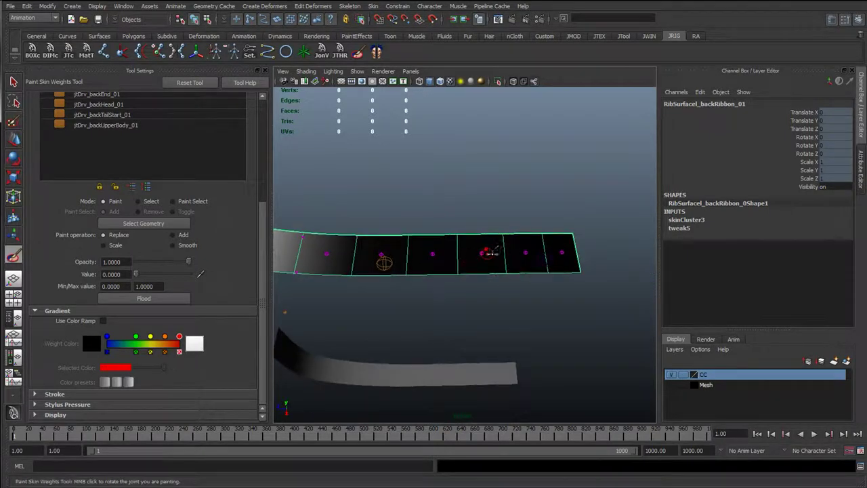
pyautogui.scroll(2, 117, 196)
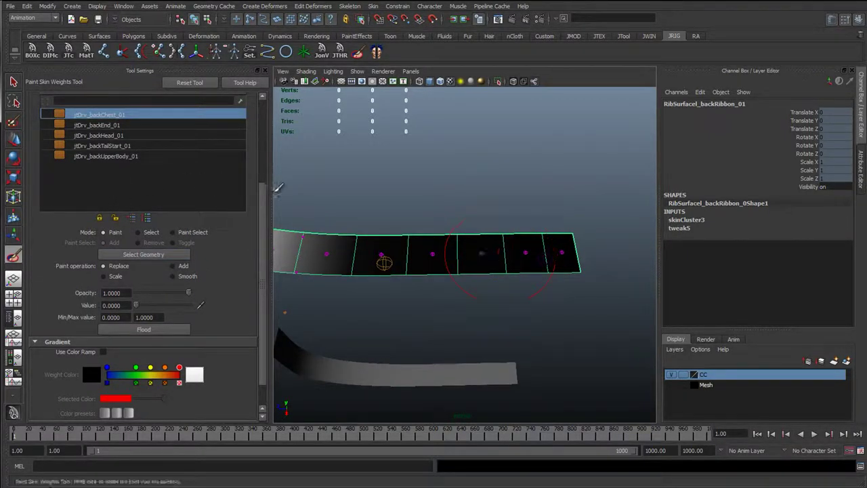
pyautogui.scroll(8, 195, 122)
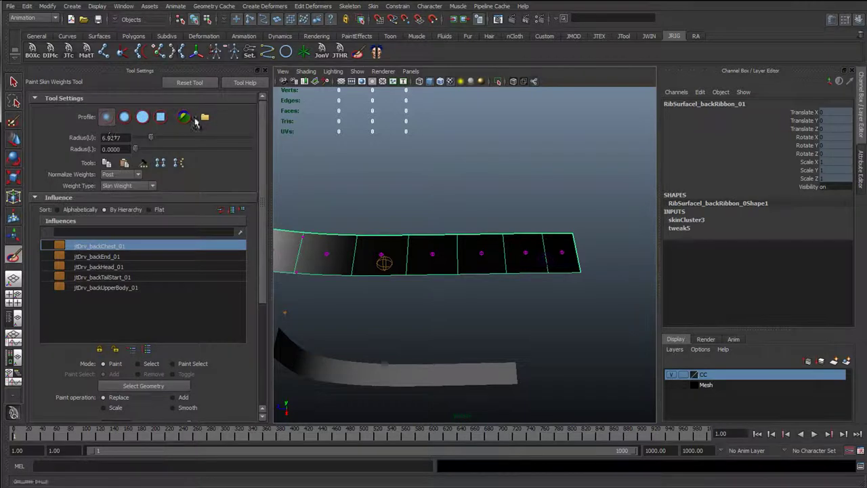
pyautogui.scroll(-10, 264, 118)
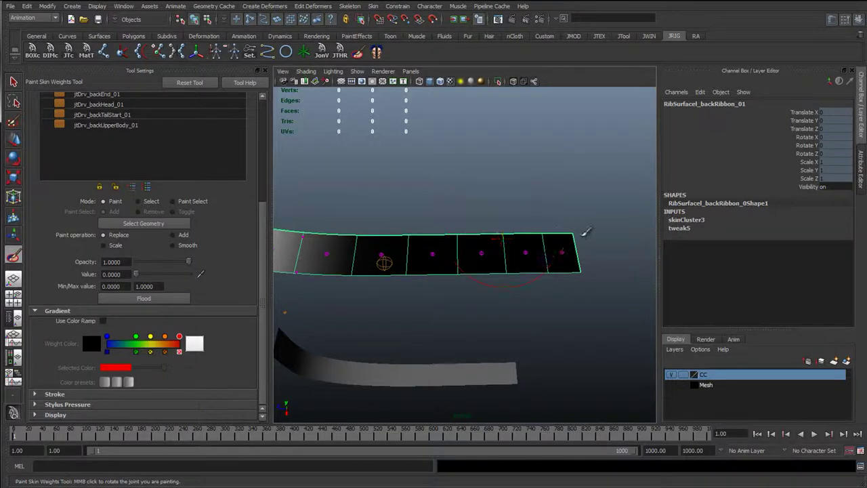
# Examine the jtDrv_backChest_01 weights from the tail to the head end of the back ribbon.
pyautogui.keyDown('alt'); pyautogui.moveTo(446, 262); pyautogui.dragTo(474, 246); pyautogui.keyUp('alt')
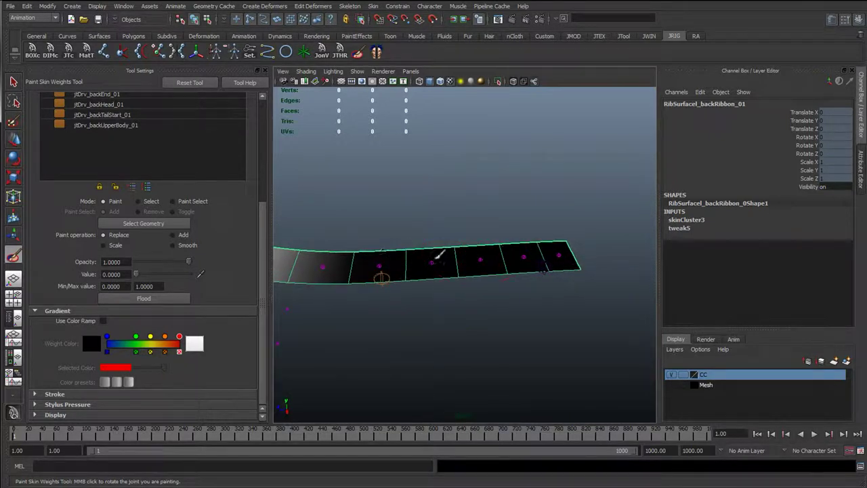
pyautogui.keyDown('alt'); pyautogui.moveTo(380, 240); pyautogui.dragTo(536, 264, button='middle'); pyautogui.keyUp('alt')
pyautogui.keyDown('alt'); pyautogui.moveTo(536, 264); pyautogui.dragTo(383, 256); pyautogui.keyUp('alt')
pyautogui.keyDown('alt'); pyautogui.moveTo(383, 255); pyautogui.dragTo(508, 350, button='middle'); pyautogui.keyUp('alt')
pyautogui.keyDown('alt'); pyautogui.moveTo(509, 351); pyautogui.dragTo(423, 325); pyautogui.keyUp('alt')
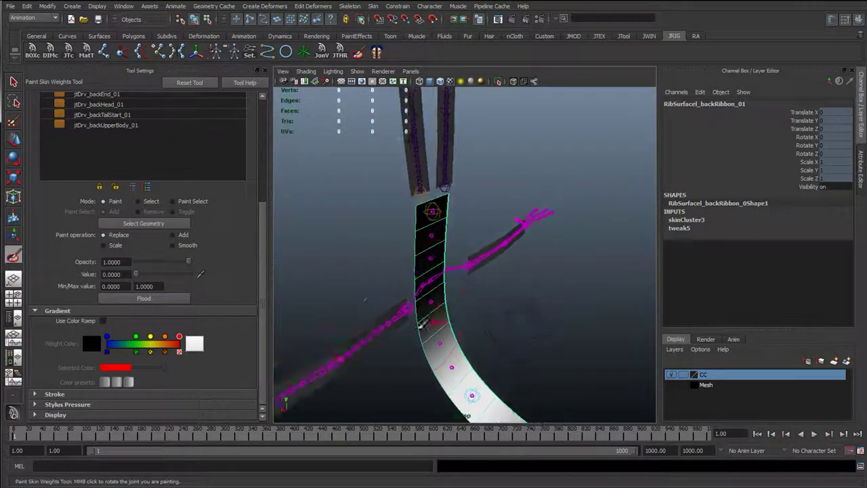
pyautogui.keyDown('alt'); pyautogui.moveTo(423, 325); pyautogui.dragTo(459, 312, button='right'); pyautogui.keyUp('alt')
pyautogui.keyDown('alt'); pyautogui.moveTo(459, 311); pyautogui.dragTo(507, 294); pyautogui.keyUp('alt')
pyautogui.keyDown('alt'); pyautogui.moveTo(507, 294); pyautogui.dragTo(471, 265, button='right'); pyautogui.keyUp('alt')
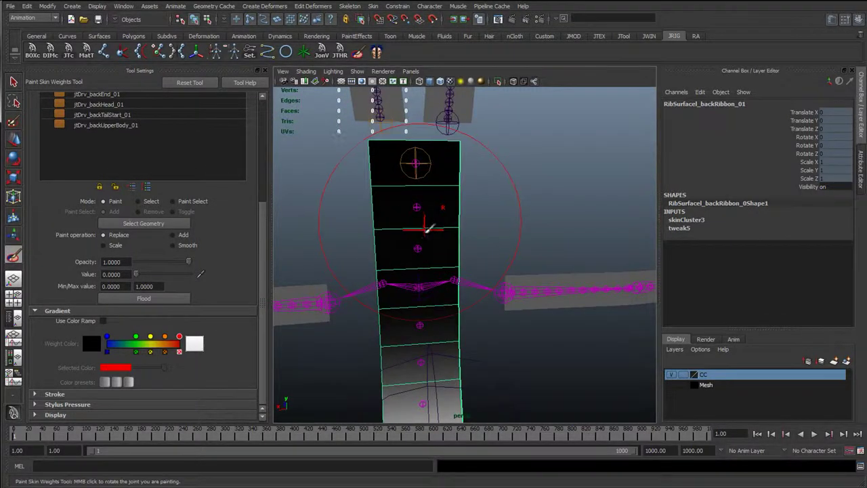
pyautogui.moveTo(427, 229); pyautogui.dragTo(424, 229, button='middle')
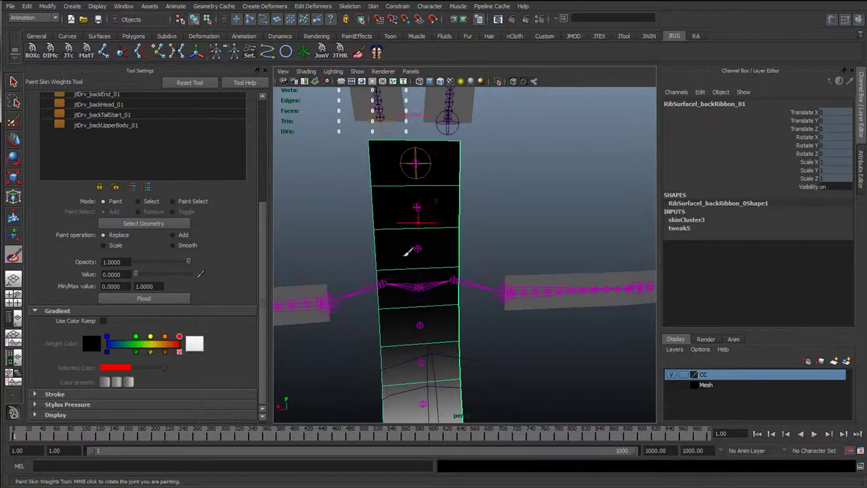
pyautogui.moveTo(515, 288)
pyautogui.mouseDown(button='middle')
pyautogui.moveTo(441, 247)
pyautogui.moveTo(455, 251)
pyautogui.moveTo(427, 247)
pyautogui.moveTo(405, 224)
pyautogui.mouseUp(button='middle')
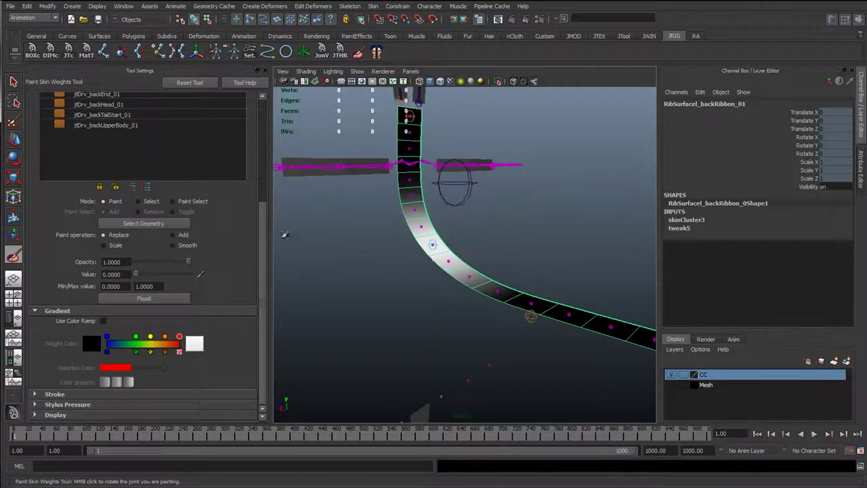
# Display and examine the back ribbon weights of the jtDrv_backEnd_01 and jtDrv_backHead_01 influences.
pyautogui.scroll(5, 264, 239)
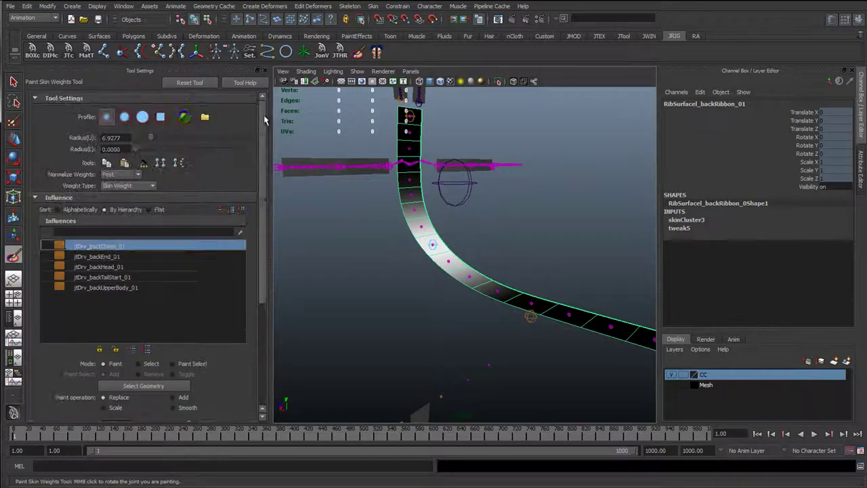
pyautogui.click(110, 257)
pyautogui.moveTo(518, 256)
pyautogui.keyDown('alt'); pyautogui.mouseDown()
pyautogui.moveTo(432, 277)
pyautogui.moveTo(516, 262)
pyautogui.mouseUp(); pyautogui.keyUp('alt')
pyautogui.keyDown('alt'); pyautogui.moveTo(454, 261); pyautogui.dragTo(423, 263, button='right'); pyautogui.keyUp('alt')
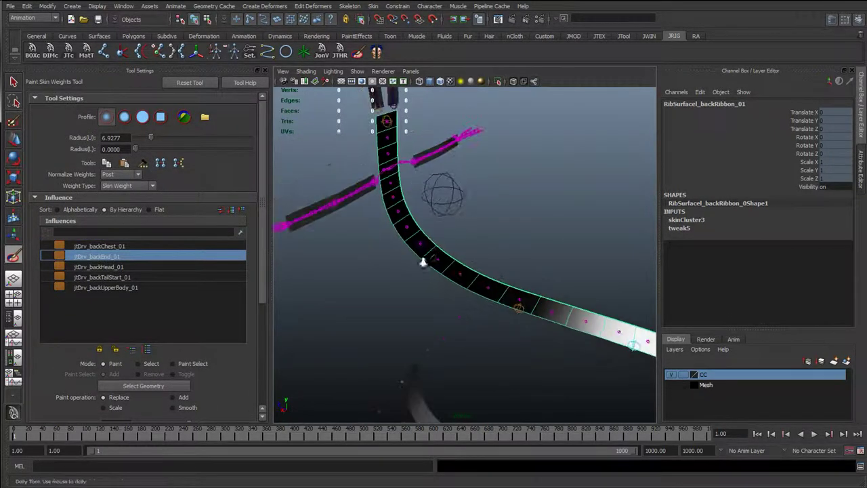
pyautogui.keyDown('alt'); pyautogui.moveTo(422, 263); pyautogui.dragTo(414, 159); pyautogui.keyUp('alt')
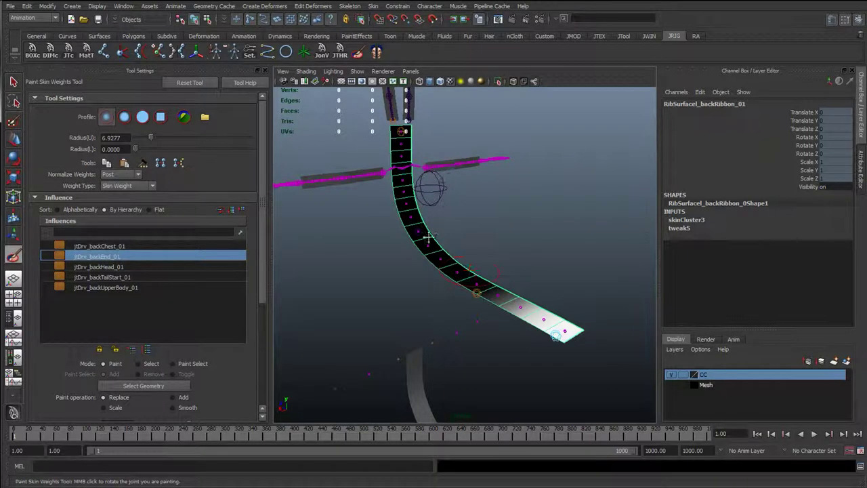
pyautogui.keyDown('alt'); pyautogui.moveTo(428, 235); pyautogui.dragTo(374, 166); pyautogui.keyUp('alt')
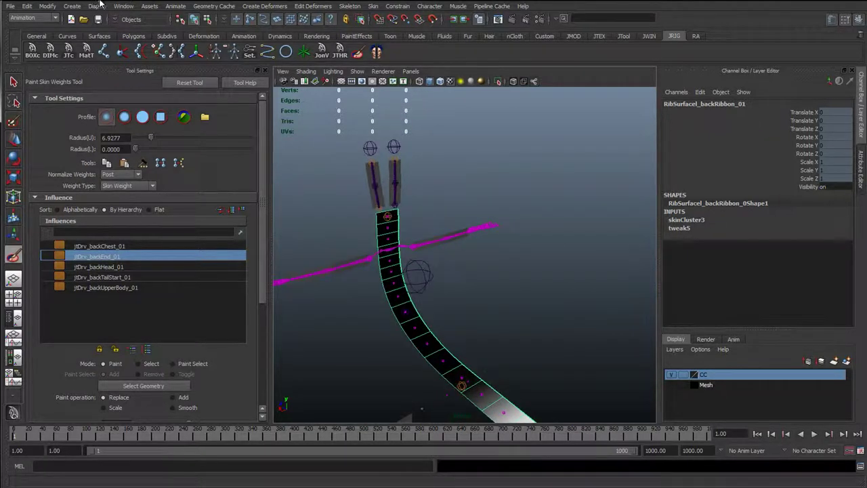
pyautogui.keyDown('alt'); pyautogui.moveTo(467, 294); pyautogui.dragTo(377, 144); pyautogui.keyUp('alt')
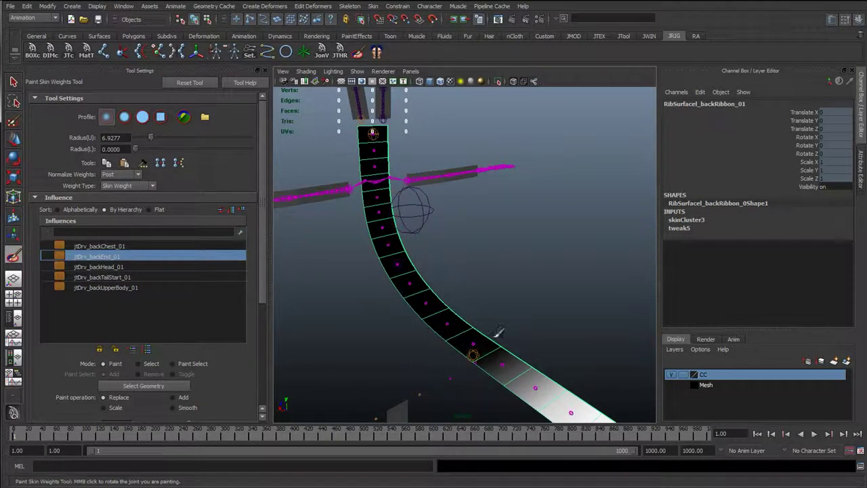
pyautogui.click(108, 267)
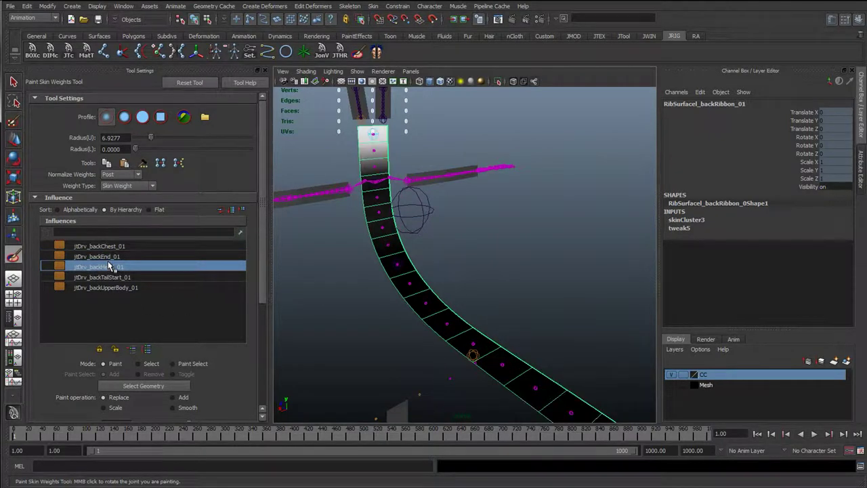
pyautogui.keyDown('alt'); pyautogui.moveTo(516, 359); pyautogui.dragTo(412, 265); pyautogui.keyUp('alt')
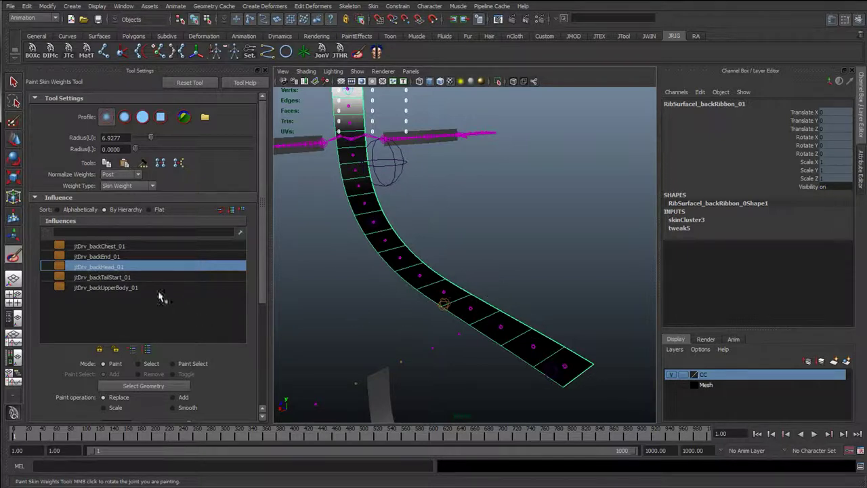
# Display the jtDrv_backTailStart_01 weights and paint them to 0 on the ribbon segments at the falloff's chest side.
pyautogui.click(125, 278)
pyautogui.keyDown('alt'); pyautogui.moveTo(567, 346); pyautogui.dragTo(574, 366, button='middle'); pyautogui.keyUp('alt')
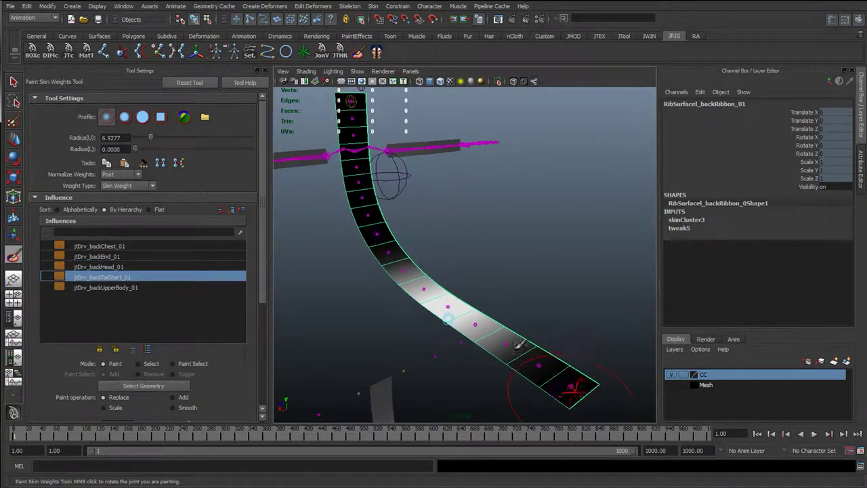
pyautogui.keyDown('alt'); pyautogui.moveTo(462, 323); pyautogui.dragTo(415, 289, button='middle'); pyautogui.keyUp('alt')
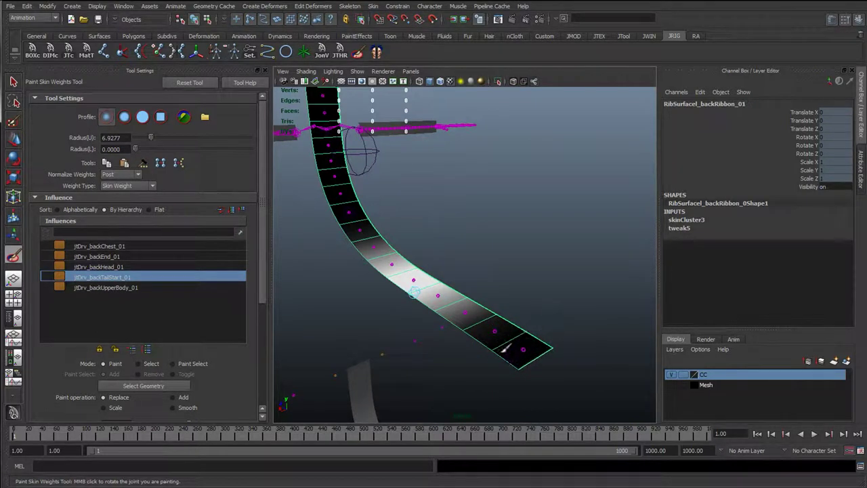
pyautogui.keyDown('alt'); pyautogui.moveTo(413, 227); pyautogui.dragTo(435, 259); pyautogui.keyUp('alt')
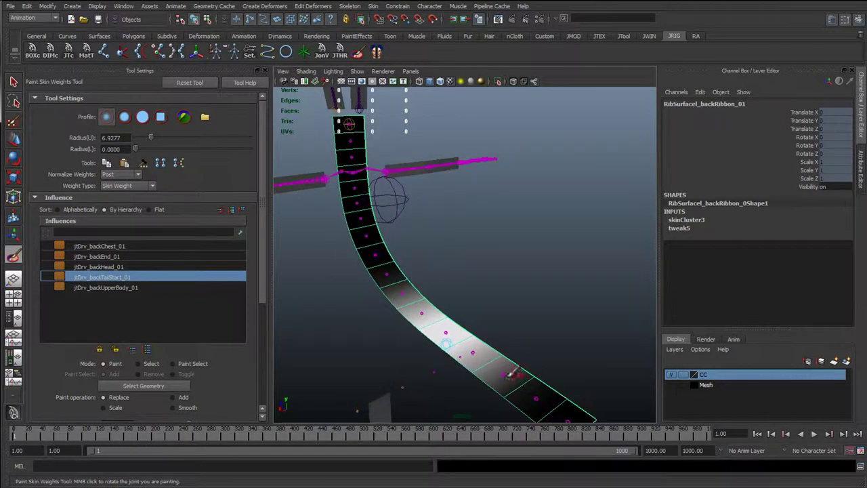
pyautogui.keyDown('alt'); pyautogui.moveTo(318, 98); pyautogui.dragTo(347, 161, button='middle'); pyautogui.keyUp('alt')
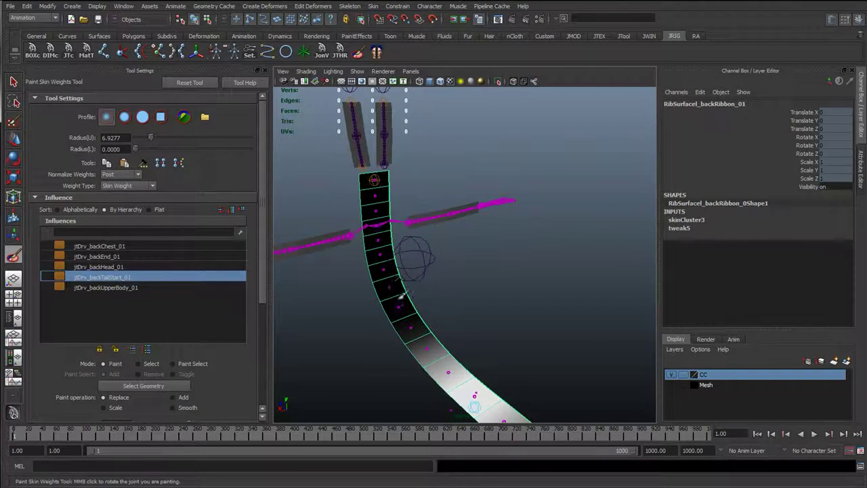
pyautogui.moveTo(412, 326); pyautogui.dragTo(439, 332)
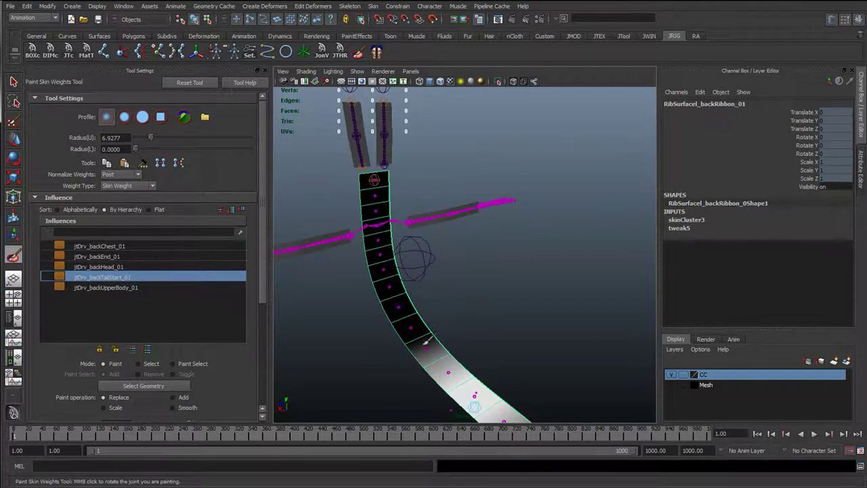
pyautogui.keyDown('alt'); pyautogui.moveTo(429, 292); pyautogui.dragTo(424, 228, button='middle'); pyautogui.keyUp('alt')
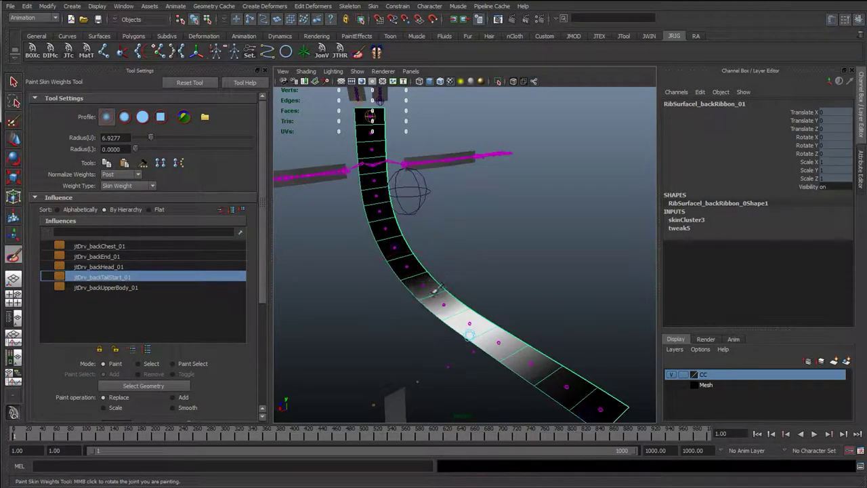
# Display the jtDrv_backUpperBody_01 weights, paint the falloff's lower edge to 0 and examine the ribbon from the other side.
pyautogui.click(169, 288)
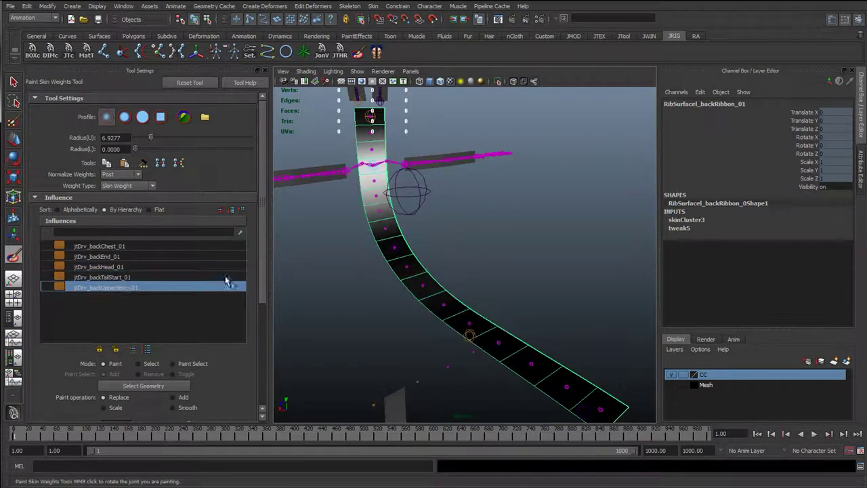
pyautogui.keyDown('alt'); pyautogui.moveTo(337, 270); pyautogui.dragTo(333, 276); pyautogui.keyUp('alt')
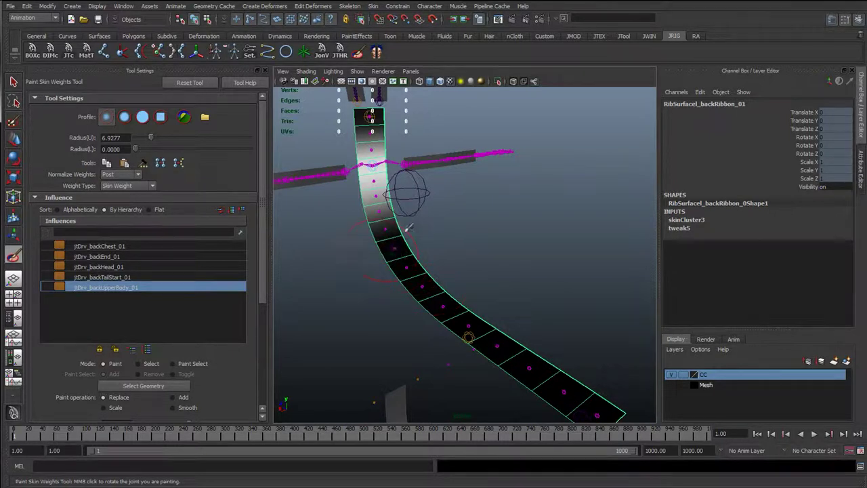
pyautogui.moveTo(408, 227)
pyautogui.mouseDown()
pyautogui.moveTo(390, 223)
pyautogui.moveTo(372, 197)
pyautogui.moveTo(377, 210)
pyautogui.mouseUp()
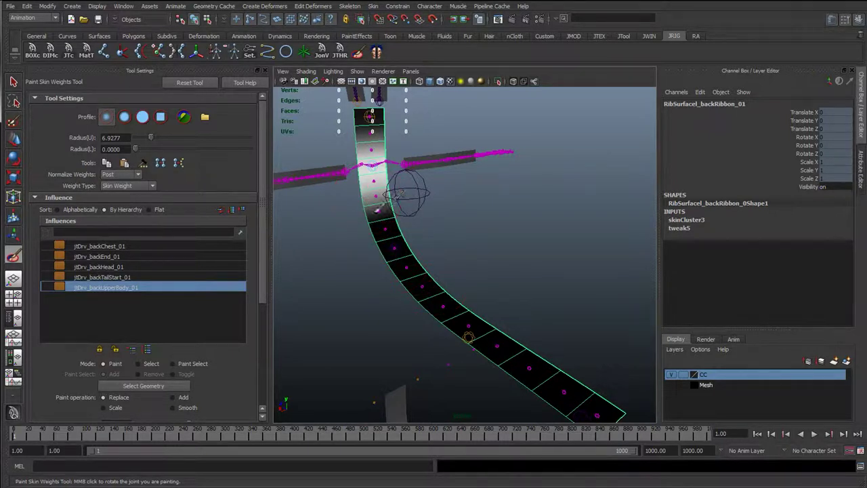
pyautogui.keyDown('alt'); pyautogui.moveTo(420, 194); pyautogui.dragTo(474, 298, button='middle'); pyautogui.keyUp('alt')
pyautogui.keyDown('alt'); pyautogui.moveTo(474, 298); pyautogui.dragTo(529, 281, button='right'); pyautogui.keyUp('alt')
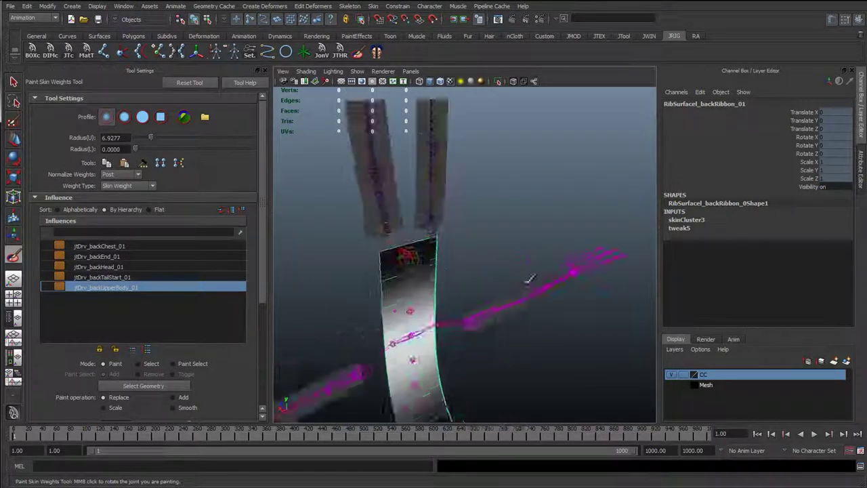
pyautogui.keyDown('alt'); pyautogui.moveTo(528, 281); pyautogui.dragTo(420, 246); pyautogui.keyUp('alt')
pyautogui.moveTo(342, 208)
pyautogui.mouseDown()
pyautogui.moveTo(360, 225)
pyautogui.moveTo(350, 244)
pyautogui.moveTo(384, 252)
pyautogui.moveTo(407, 247)
pyautogui.moveTo(380, 270)
pyautogui.moveTo(404, 259)
pyautogui.moveTo(344, 265)
pyautogui.moveTo(433, 288)
pyautogui.moveTo(395, 193)
pyautogui.moveTo(552, 210)
pyautogui.mouseUp()
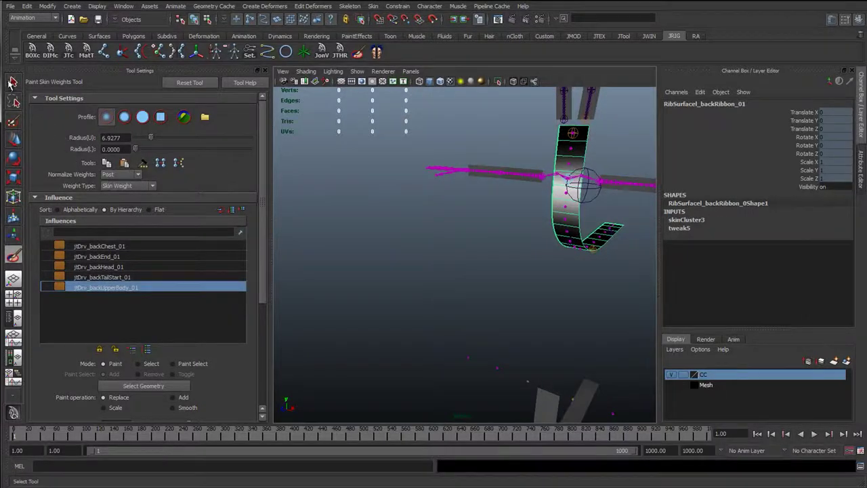
# Leave the Paint Skin Weights Tool with the back ribbon deselected and make the Mesh display layer visible.
pyautogui.press('q')
pyautogui.click(362, 151)
pyautogui.keyDown('alt'); pyautogui.moveTo(361, 151); pyautogui.dragTo(197, 248, button='middle'); pyautogui.keyUp('alt')
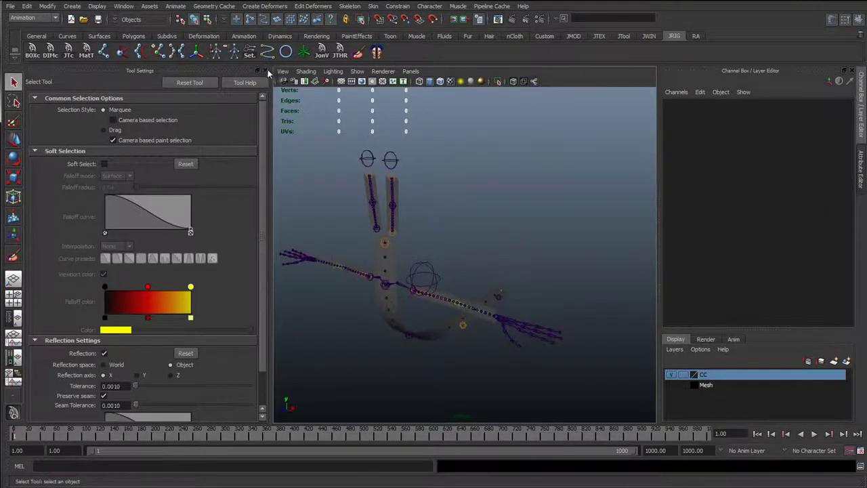
pyautogui.click(265, 71)
pyautogui.click(674, 383)
pyautogui.click(672, 385)
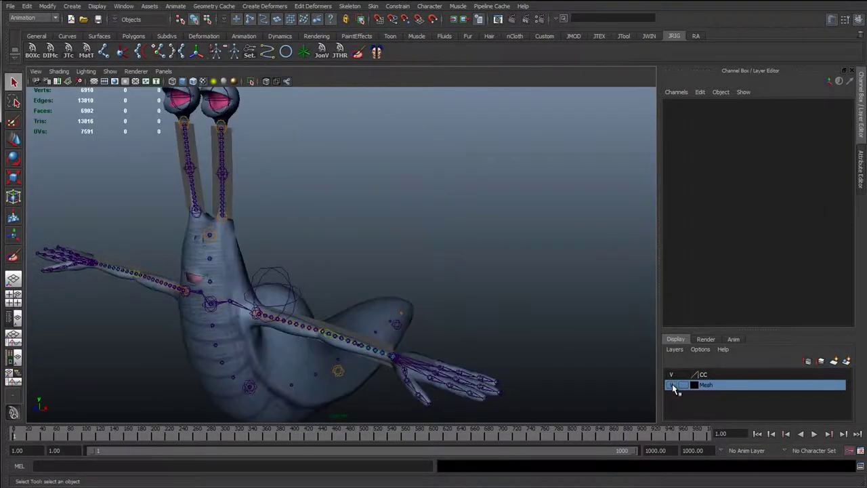
# Turn on NURBS curve display in the perspective view so the rig's control curves can be selected.
pyautogui.keyDown('alt'); pyautogui.moveTo(337, 253); pyautogui.dragTo(187, 115); pyautogui.keyUp('alt')
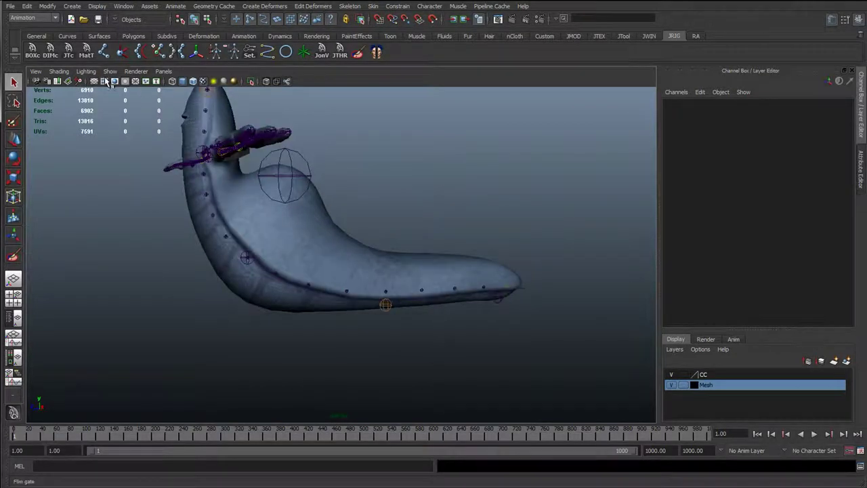
pyautogui.click(110, 72)
pyautogui.click(126, 131)
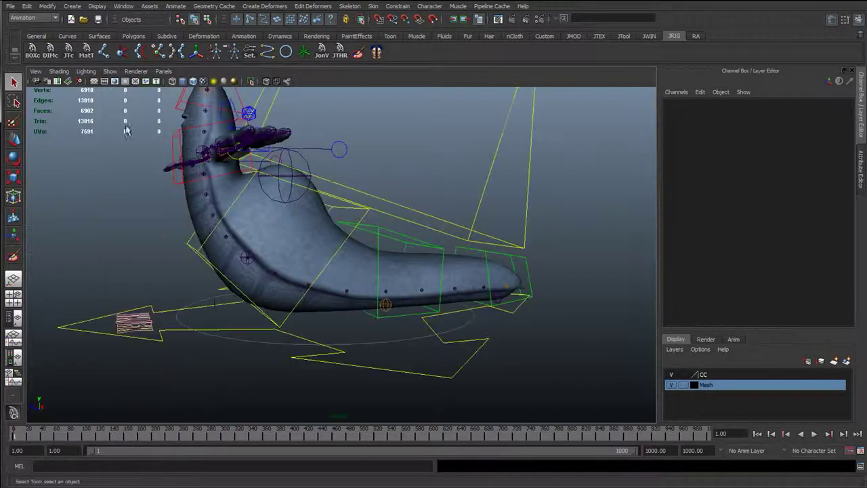
# Rotate the cc_chest_01 control about 67 degrees in X to test the tail deformation, and undo the rotation.
pyautogui.click(199, 257)
pyautogui.keyDown('alt'); pyautogui.moveTo(251, 258); pyautogui.dragTo(228, 251); pyautogui.keyUp('alt')
pyautogui.press('e')
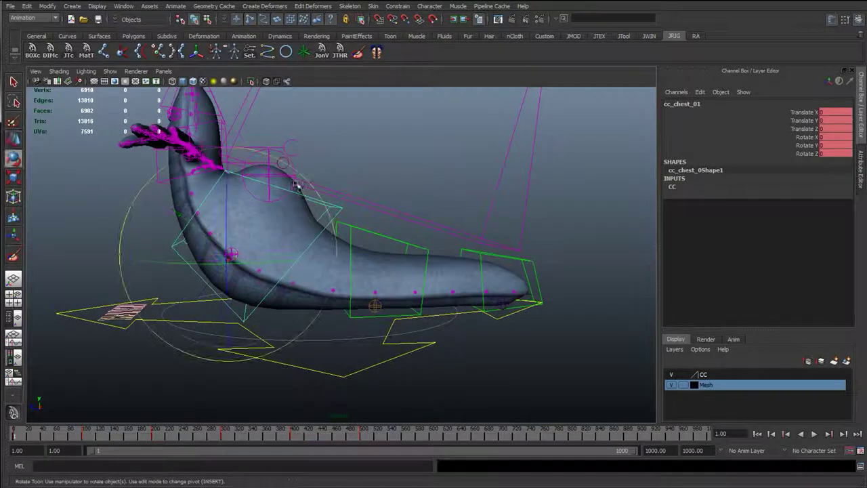
pyautogui.moveTo(295, 190); pyautogui.dragTo(278, 197)
pyautogui.keyDown('alt'); pyautogui.moveTo(379, 284); pyautogui.dragTo(308, 285); pyautogui.keyUp('alt')
pyautogui.moveTo(409, 296); pyautogui.dragTo(444, 257, button='middle')
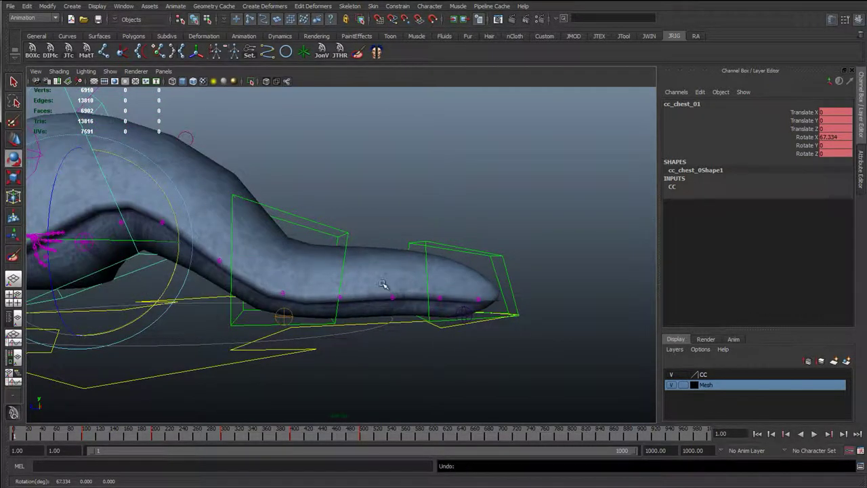
pyautogui.hotkey('ctrl', 'z')
# Hide the Mesh display layer and switch the back ribbon surface to control vertex selection.
pyautogui.click(672, 385)
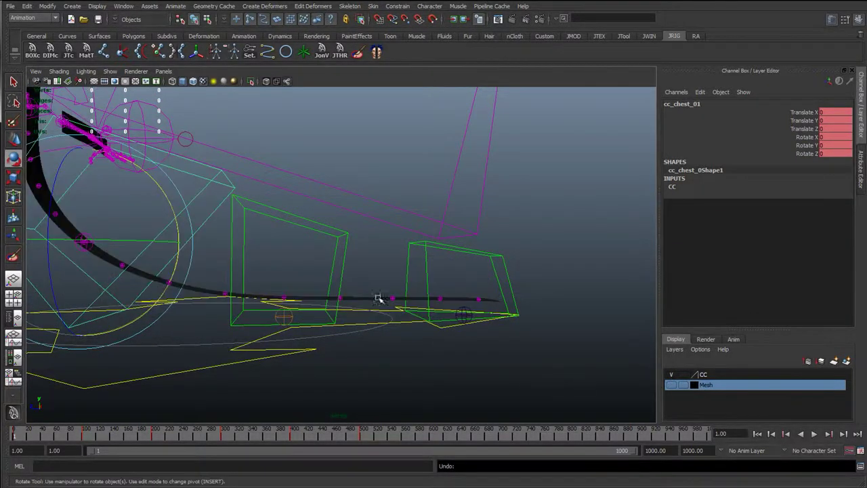
pyautogui.keyDown('alt'); pyautogui.moveTo(380, 298); pyautogui.dragTo(360, 325); pyautogui.keyUp('alt')
pyautogui.click(358, 329)
pyautogui.keyDown('alt'); pyautogui.moveTo(381, 304); pyautogui.dragTo(391, 298, button='middle'); pyautogui.keyUp('alt')
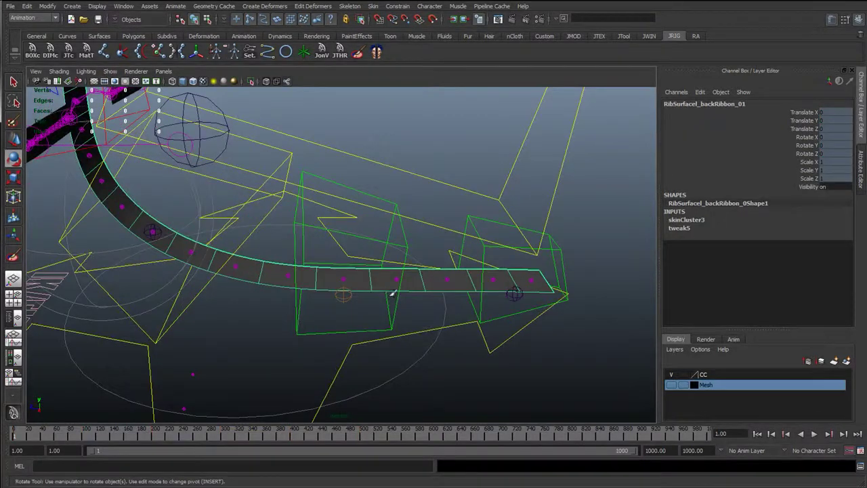
pyautogui.scroll(2, 379, 290)
pyautogui.keyDown('alt'); pyautogui.moveTo(372, 271); pyautogui.dragTo(400, 277); pyautogui.keyUp('alt')
pyautogui.press('q')
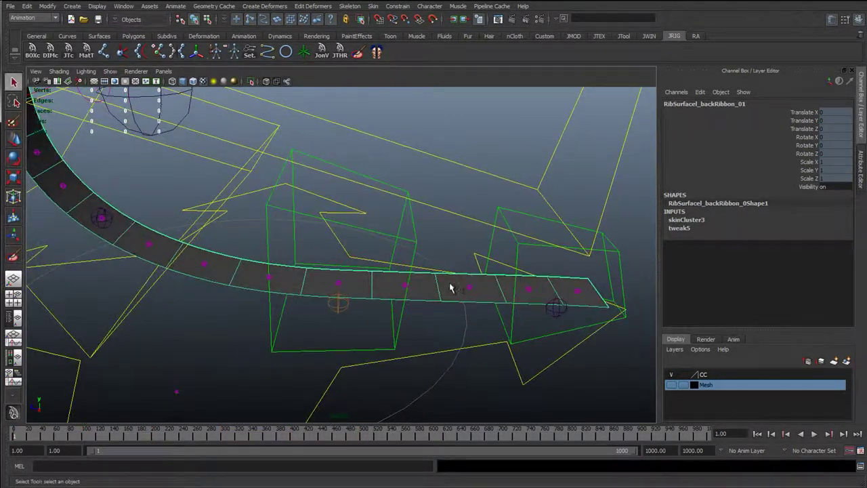
pyautogui.moveTo(398, 281); pyautogui.dragTo(410, 283, button='right')
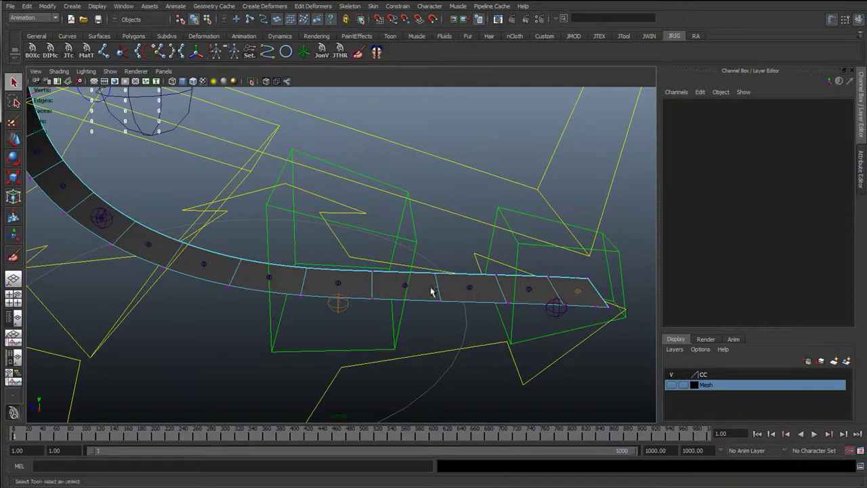
# Select the control vertices at the tail end of the back ribbon and open the Component Editor for them.
pyautogui.keyDown('alt'); pyautogui.moveTo(431, 291); pyautogui.dragTo(326, 256); pyautogui.keyUp('alt')
pyautogui.moveTo(643, 353); pyautogui.dragTo(643, 354)
pyautogui.keyDown('alt'); pyautogui.moveTo(436, 317); pyautogui.dragTo(369, 313, button='right'); pyautogui.keyUp('alt')
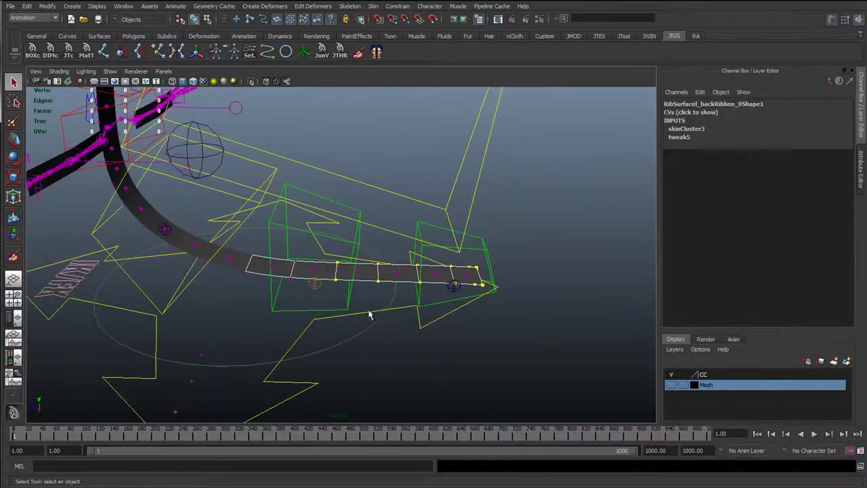
pyautogui.moveTo(369, 313)
pyautogui.keyDown('alt'); pyautogui.mouseDown()
pyautogui.moveTo(372, 347)
pyautogui.moveTo(365, 315)
pyautogui.mouseUp(); pyautogui.keyUp('alt')
pyautogui.keyDown('alt'); pyautogui.moveTo(269, 312); pyautogui.dragTo(326, 329); pyautogui.keyUp('alt')
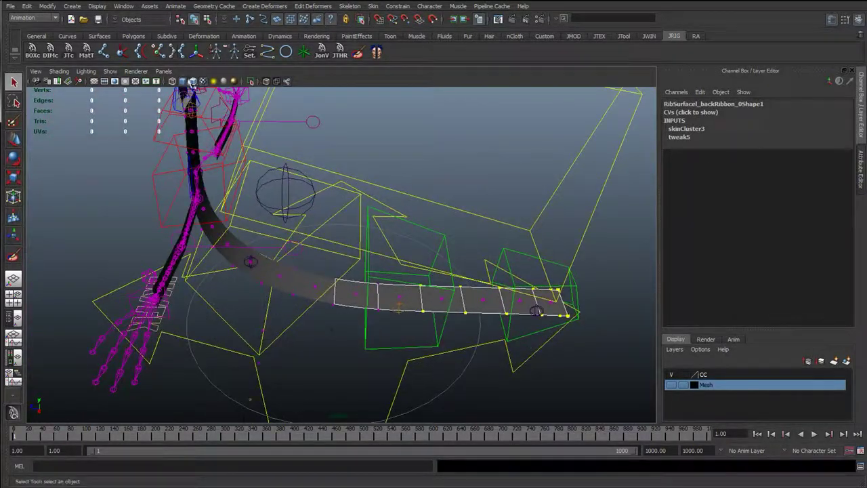
pyautogui.click(124, 6)
pyautogui.moveTo(156, 20)
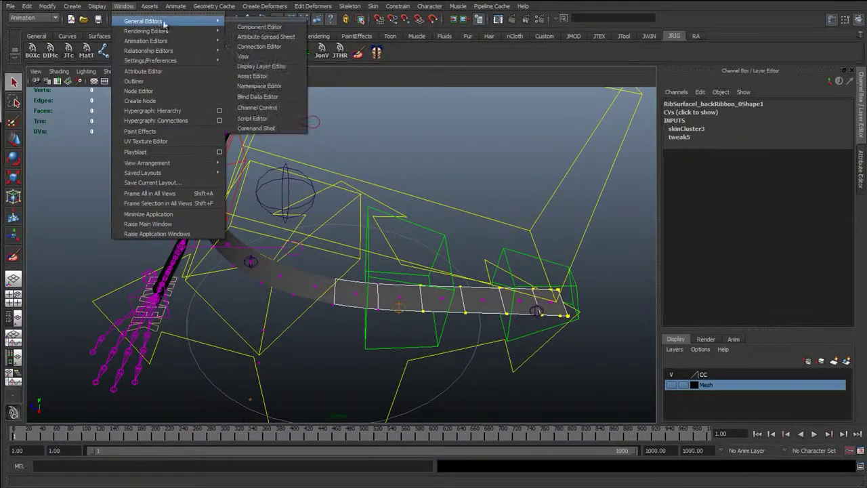
pyautogui.click(267, 26)
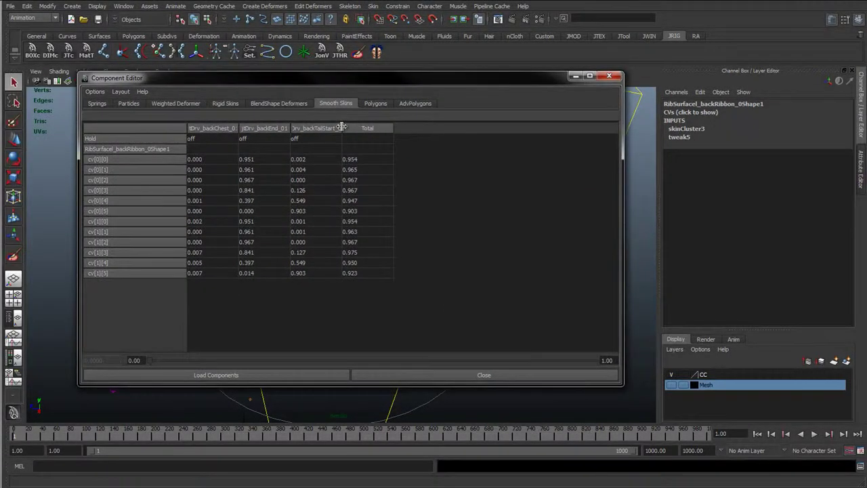
# Widen the joint columns, set the jtDrv_backChest_01 weights of all listed control vertices to 0 and close the Component Editor.
pyautogui.moveTo(342, 127); pyautogui.dragTo(439, 128)
pyautogui.moveTo(292, 127); pyautogui.dragTo(355, 129)
pyautogui.moveTo(238, 128); pyautogui.dragTo(331, 128)
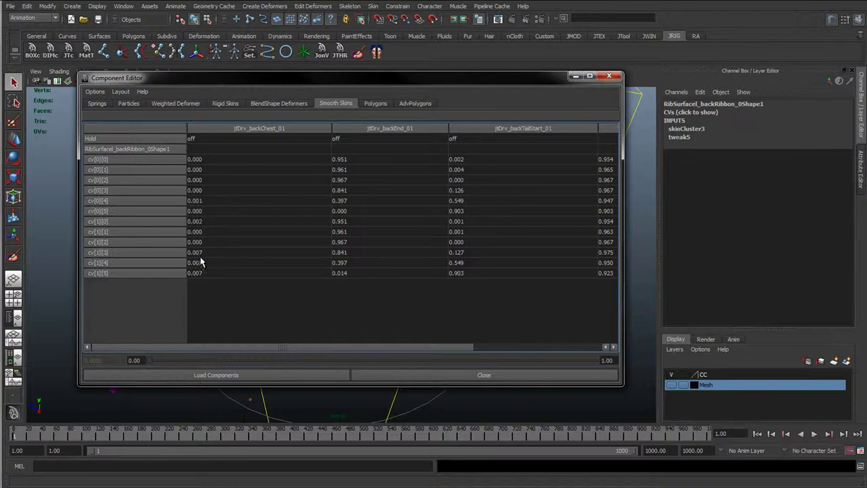
pyautogui.moveTo(197, 160); pyautogui.dragTo(203, 278)
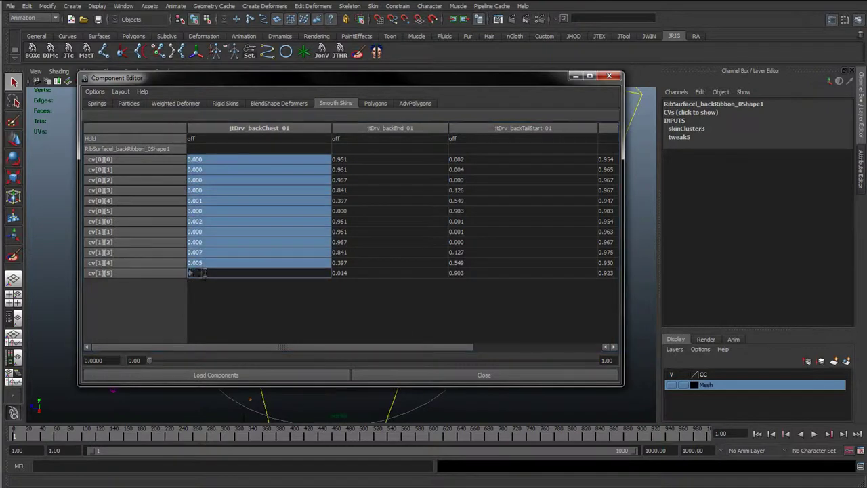
pyautogui.write('0')
pyautogui.press('Return')
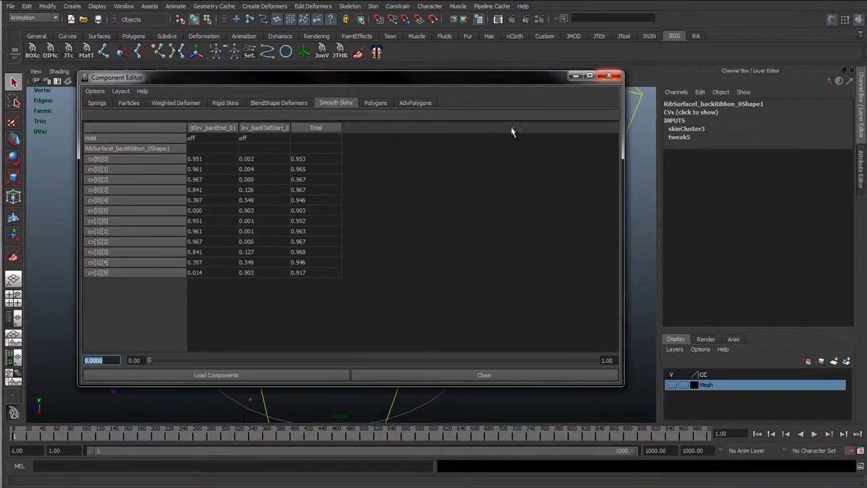
pyautogui.click(609, 76)
# Deselect the ribbon's control vertices, return to object selection mode and make curves selectable.
pyautogui.keyDown('alt'); pyautogui.moveTo(339, 242); pyautogui.dragTo(369, 260); pyautogui.keyUp('alt')
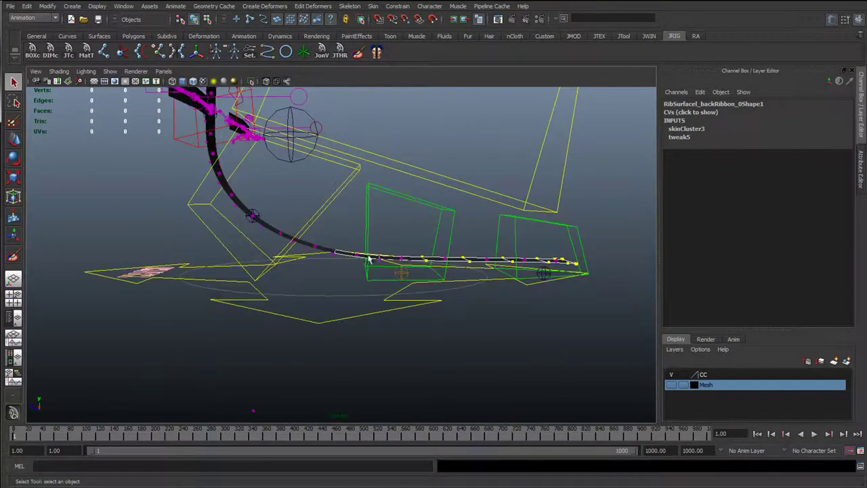
pyautogui.click(316, 214)
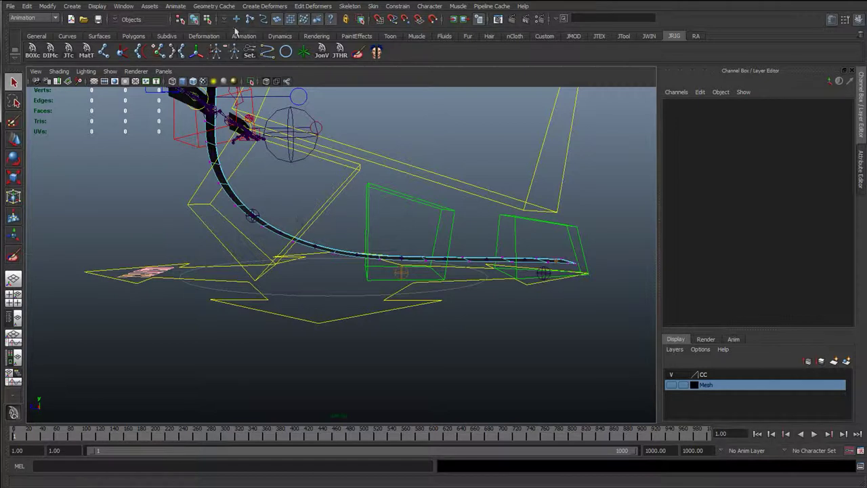
pyautogui.click(207, 20)
pyautogui.click(194, 20)
pyautogui.click(308, 181)
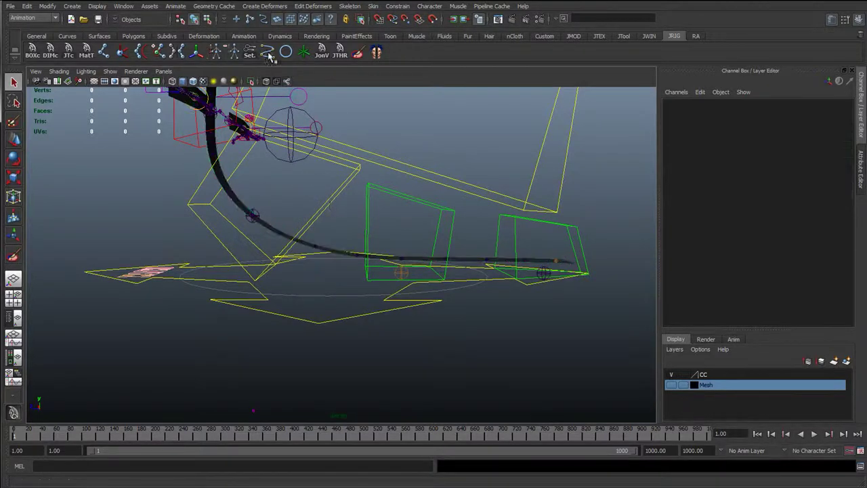
pyautogui.click(263, 22)
# Rotate the cc_chest_01 control in X to test how the back ribbon bends, and undo the rotations.
pyautogui.click(328, 207)
pyautogui.press('e')
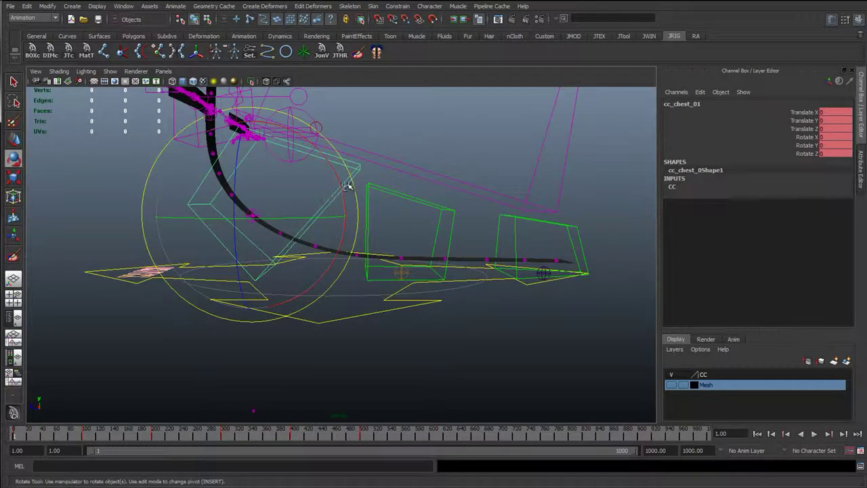
pyautogui.moveTo(343, 184); pyautogui.dragTo(422, 237)
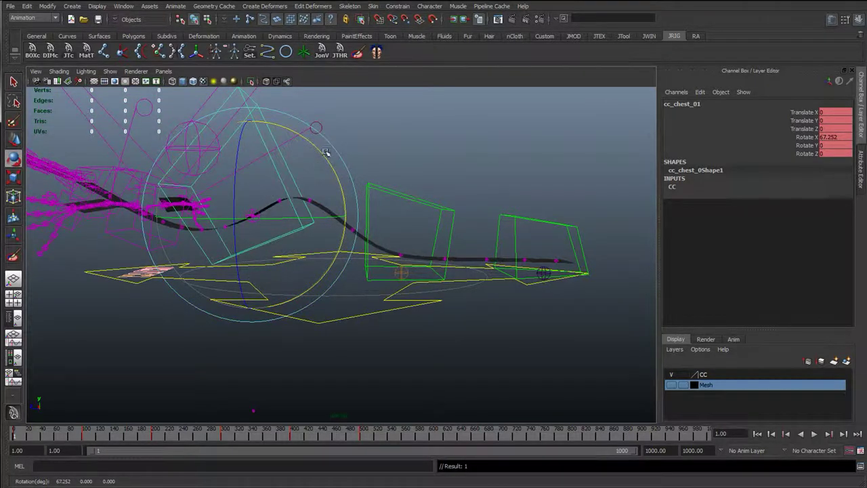
pyautogui.click(359, 228)
pyautogui.hotkey('ctrl', 'z')
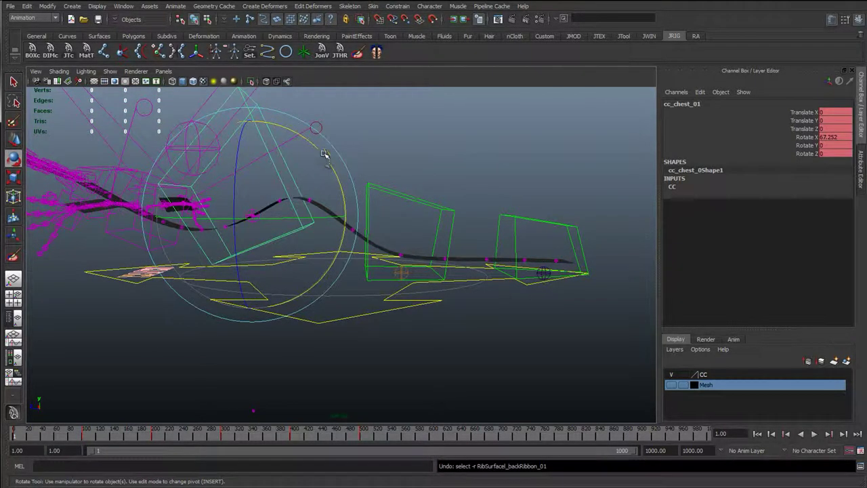
pyautogui.moveTo(324, 154); pyautogui.dragTo(351, 418)
pyautogui.hotkey('ctrl', 'z')
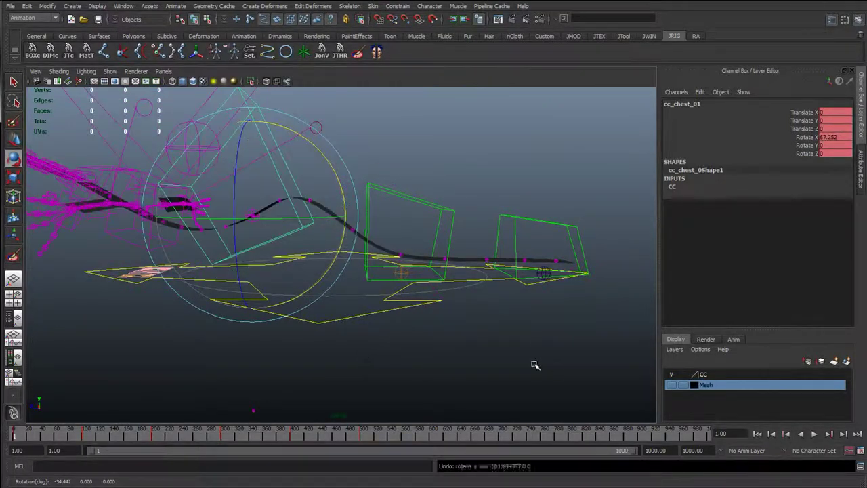
pyautogui.hotkey('ctrl', 'z')
# Make the Mesh display layer visible and deselect the chest control.
pyautogui.click(671, 385)
pyautogui.click(422, 350)
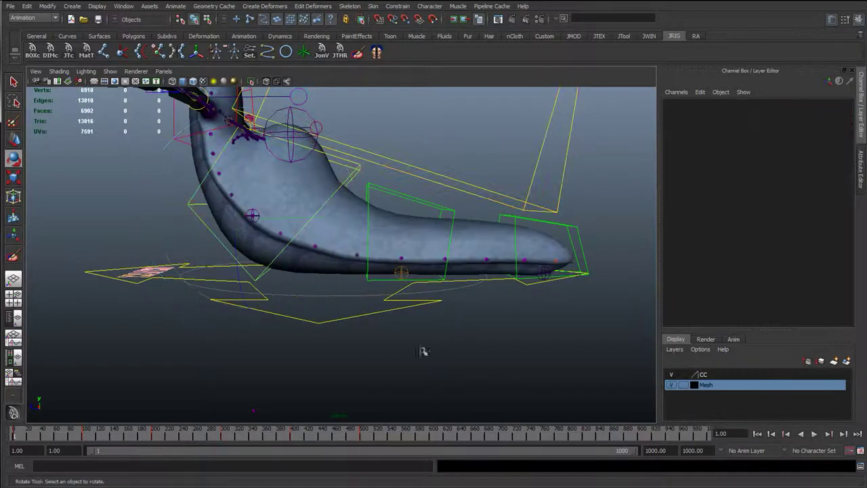
pyautogui.keyDown('alt'); pyautogui.moveTo(277, 284); pyautogui.dragTo(172, 250); pyautogui.keyUp('alt')
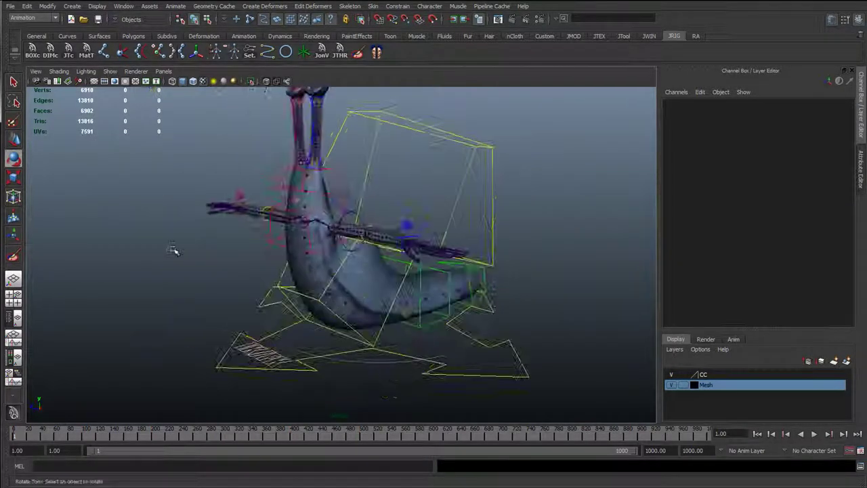
pyautogui.scroll(-1, 329, 257)
pyautogui.scroll(5, 329, 258)
pyautogui.keyDown('alt'); pyautogui.moveTo(329, 257); pyautogui.dragTo(488, 286); pyautogui.keyUp('alt')
pyautogui.keyDown('alt'); pyautogui.moveTo(487, 284); pyautogui.dragTo(433, 277, button='right'); pyautogui.keyUp('alt')
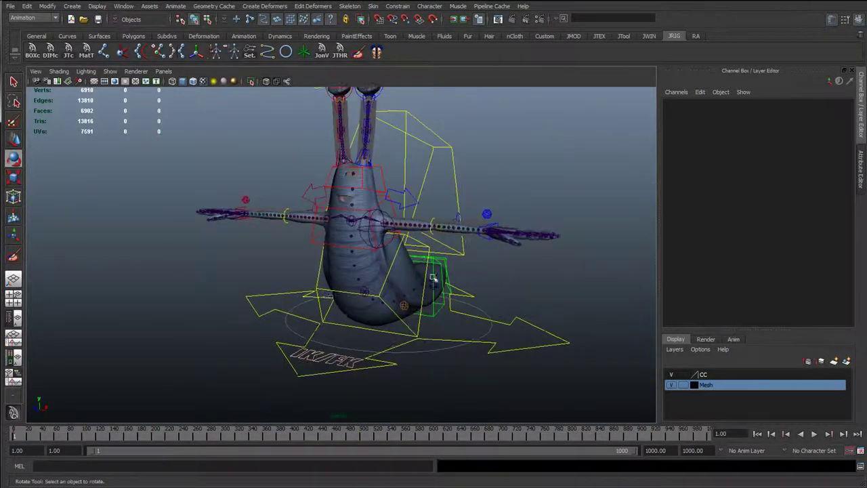
pyautogui.keyDown('alt'); pyautogui.moveTo(372, 248); pyautogui.dragTo(484, 215, button='right'); pyautogui.keyUp('alt')
pyautogui.keyDown('alt'); pyautogui.moveTo(484, 215); pyautogui.dragTo(375, 273, button='middle'); pyautogui.keyUp('alt')
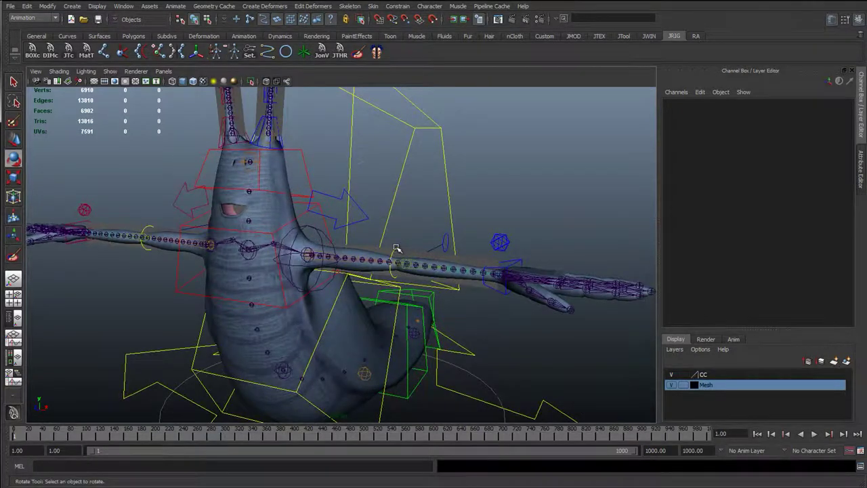
# Move the left arm's elbow control upward to bend the arm sharply, and select the left arm ribbon surface.
pyautogui.click(396, 251)
pyautogui.press('w')
pyautogui.moveTo(399, 203); pyautogui.dragTo(395, 82)
pyautogui.keyDown('alt'); pyautogui.moveTo(366, 183); pyautogui.dragTo(413, 193); pyautogui.keyUp('alt')
pyautogui.keyDown('alt'); pyautogui.moveTo(413, 193); pyautogui.dragTo(528, 152, button='right'); pyautogui.keyUp('alt')
pyautogui.keyDown('alt'); pyautogui.moveTo(529, 153); pyautogui.dragTo(441, 234, button='middle'); pyautogui.keyUp('alt')
pyautogui.click(445, 171)
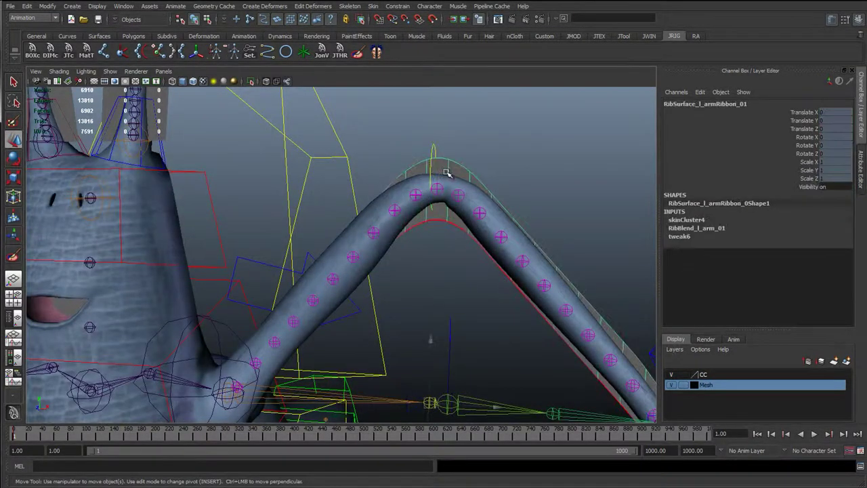
# Switch to the Persp/Outliner layout and turn on the visibility of the blendShapes01 group.
pyautogui.keyDown('alt'); pyautogui.moveTo(158, 156); pyautogui.dragTo(37, 187, button='right'); pyautogui.keyUp('alt')
pyautogui.click(14, 319)
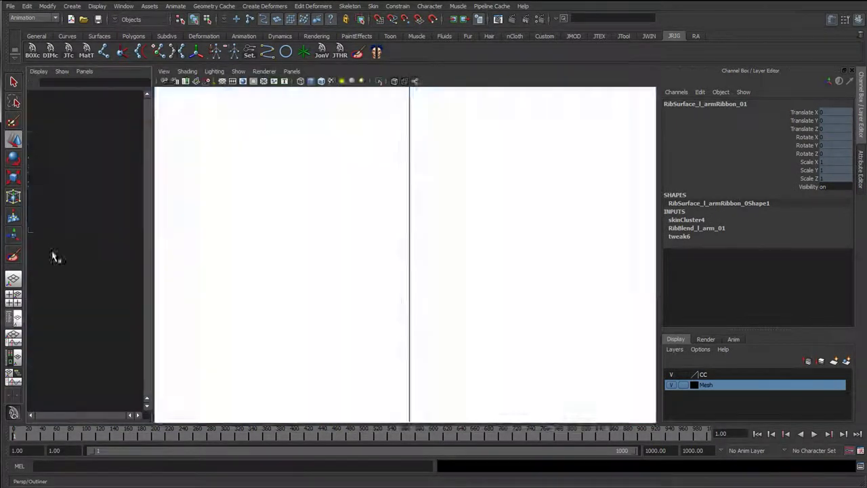
pyautogui.click(90, 167)
pyautogui.click(825, 113)
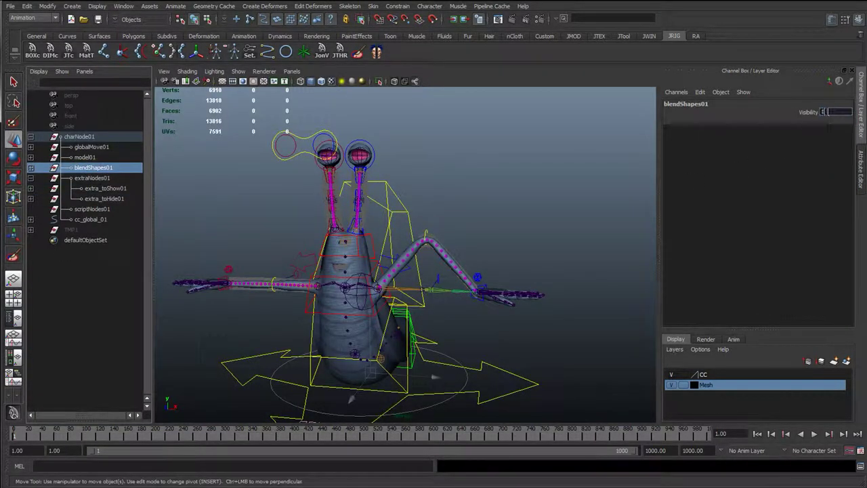
pyautogui.write('1')
pyautogui.press('Return')
pyautogui.keyDown('alt'); pyautogui.moveTo(333, 269); pyautogui.dragTo(343, 209, button='right'); pyautogui.keyUp('alt')
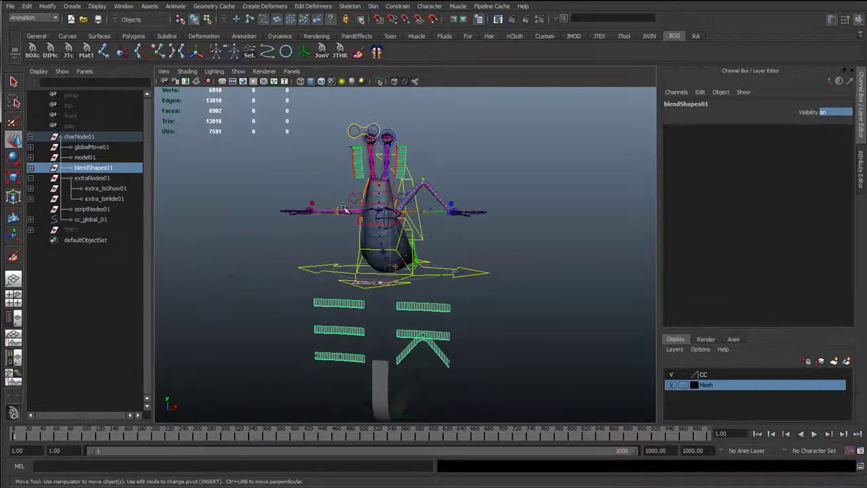
# Select the bent blend shape surface RibSurface_l_armRibbon_joint_01 below the character and compare it with the bent left arm.
pyautogui.click(232, 262)
pyautogui.keyDown('alt'); pyautogui.moveTo(394, 409); pyautogui.dragTo(387, 294, button='middle'); pyautogui.keyUp('alt')
pyautogui.keyDown('alt'); pyautogui.moveTo(387, 296); pyautogui.dragTo(387, 238, button='right'); pyautogui.keyUp('alt')
pyautogui.keyDown('alt'); pyautogui.moveTo(427, 223); pyautogui.dragTo(455, 300, button='middle'); pyautogui.keyUp('alt')
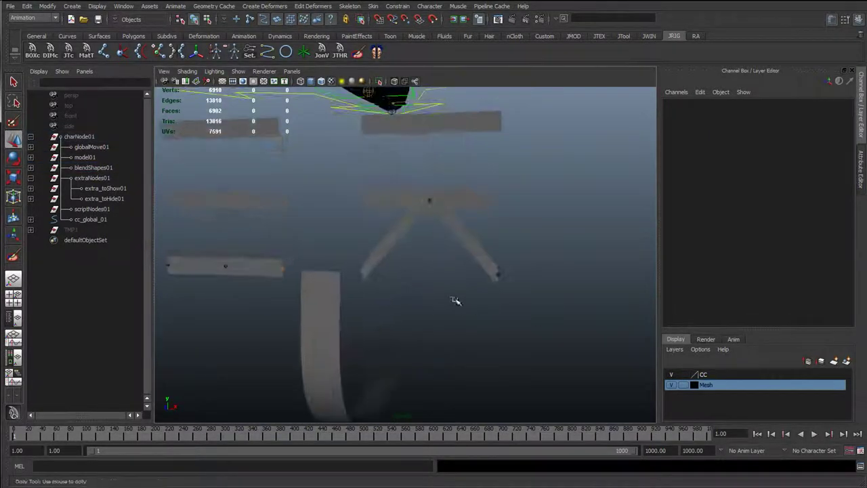
pyautogui.keyDown('alt'); pyautogui.moveTo(455, 300); pyautogui.dragTo(434, 211, button='right'); pyautogui.keyUp('alt')
pyautogui.click(446, 161)
pyautogui.scroll(-2, 442, 199)
pyautogui.click(441, 245)
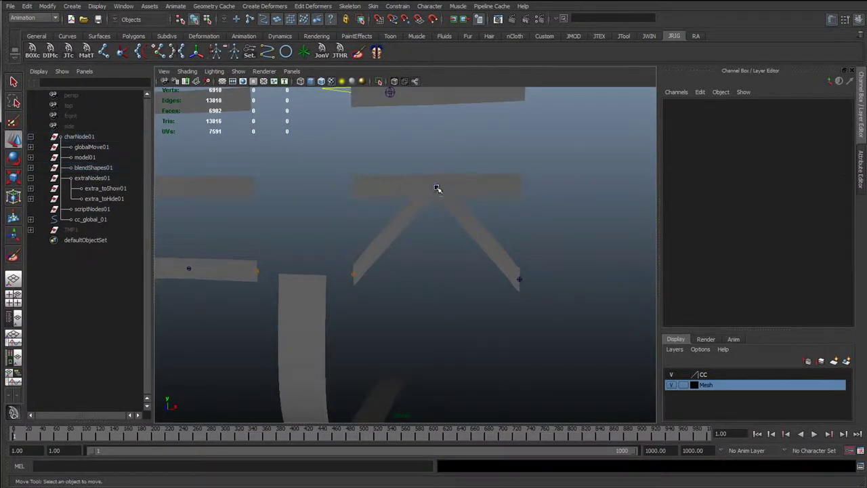
pyautogui.click(437, 189)
pyautogui.scroll(-2, 438, 252)
pyautogui.keyDown('alt'); pyautogui.moveTo(439, 253); pyautogui.dragTo(414, 242, button='right'); pyautogui.keyUp('alt')
pyautogui.click(400, 238)
pyautogui.click(375, 252)
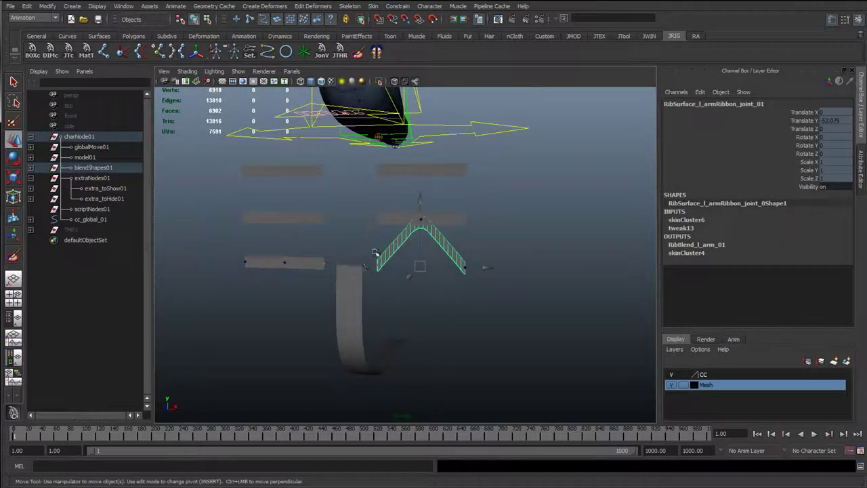
pyautogui.keyDown('alt'); pyautogui.moveTo(427, 270); pyautogui.dragTo(430, 382, button='middle'); pyautogui.keyUp('alt')
pyautogui.keyDown('alt'); pyautogui.moveTo(442, 131); pyautogui.dragTo(441, 168, button='middle'); pyautogui.keyUp('alt')
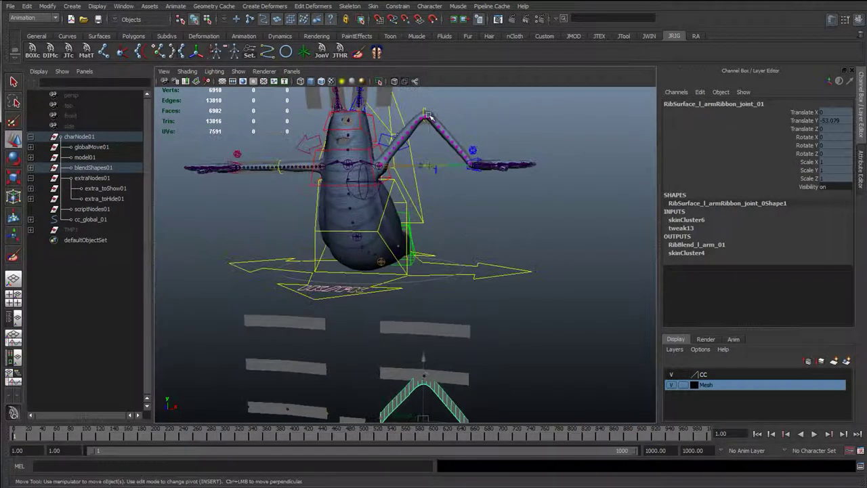
pyautogui.keyDown('alt'); pyautogui.moveTo(425, 330); pyautogui.dragTo(412, 295, button='middle'); pyautogui.keyUp('alt')
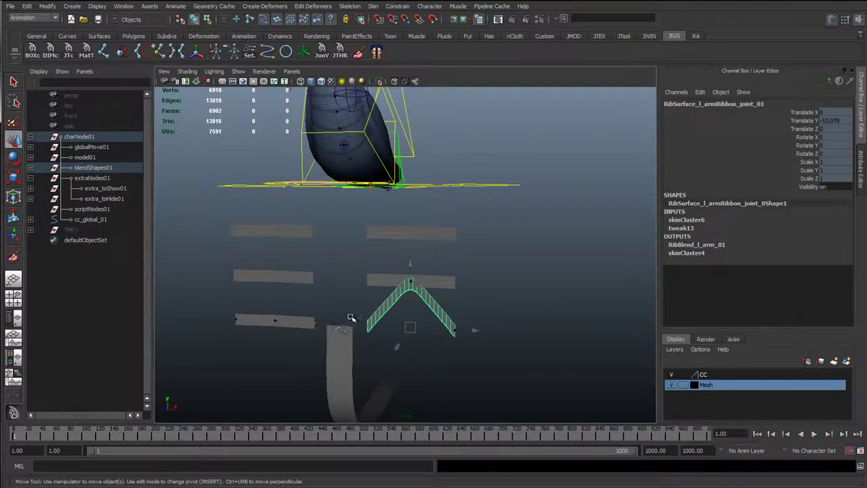
# Try raising the right arm's bend control about 7.5 units in Y, check its blend shape surface below, and undo the move.
pyautogui.keyDown('alt'); pyautogui.moveTo(355, 283); pyautogui.dragTo(326, 256, button='middle'); pyautogui.keyUp('alt')
pyautogui.scroll(3, 332, 281)
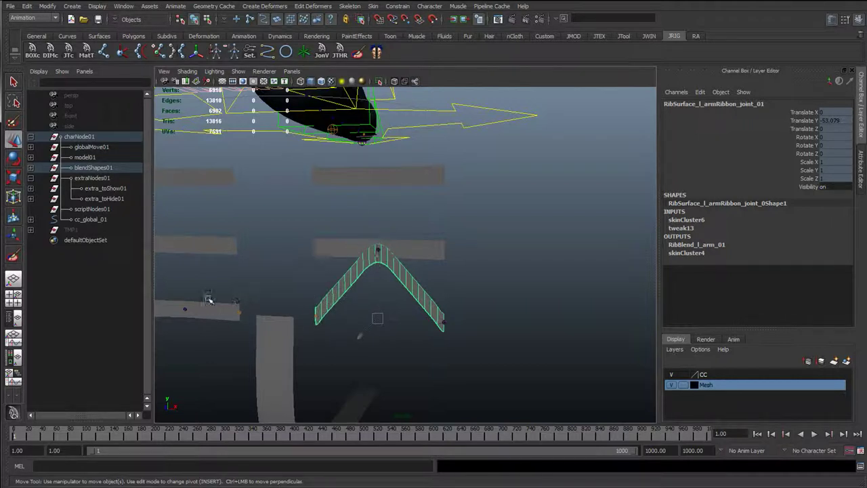
pyautogui.keyDown('alt'); pyautogui.moveTo(208, 300); pyautogui.dragTo(472, 296); pyautogui.keyUp('alt')
pyautogui.keyDown('alt'); pyautogui.moveTo(472, 296); pyautogui.dragTo(412, 196, button='right'); pyautogui.keyUp('alt')
pyautogui.keyDown('alt'); pyautogui.moveTo(412, 196); pyautogui.dragTo(381, 309, button='middle'); pyautogui.keyUp('alt')
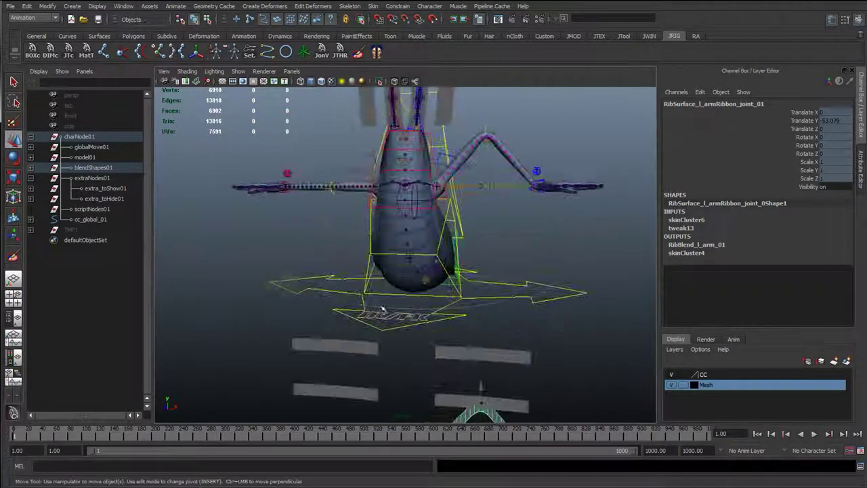
pyautogui.click(334, 182)
pyautogui.click(333, 180)
pyautogui.moveTo(332, 121); pyautogui.dragTo(333, 82)
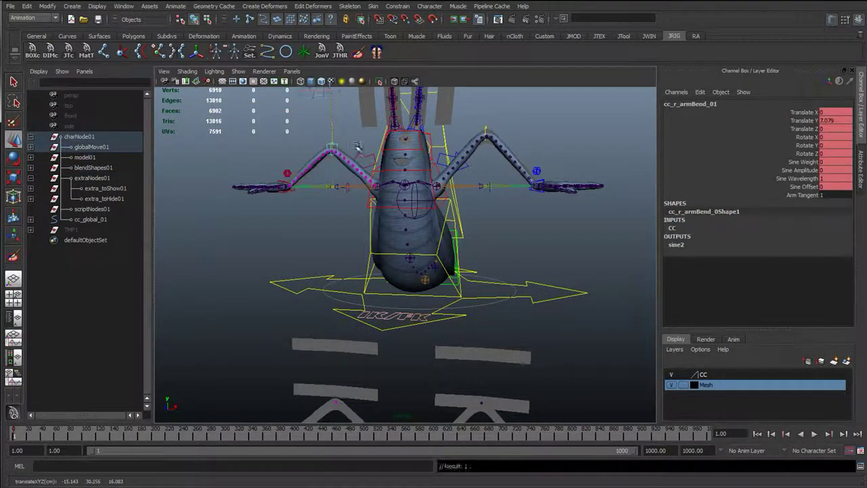
pyautogui.keyDown('alt'); pyautogui.moveTo(358, 189); pyautogui.dragTo(327, 153); pyautogui.keyUp('alt')
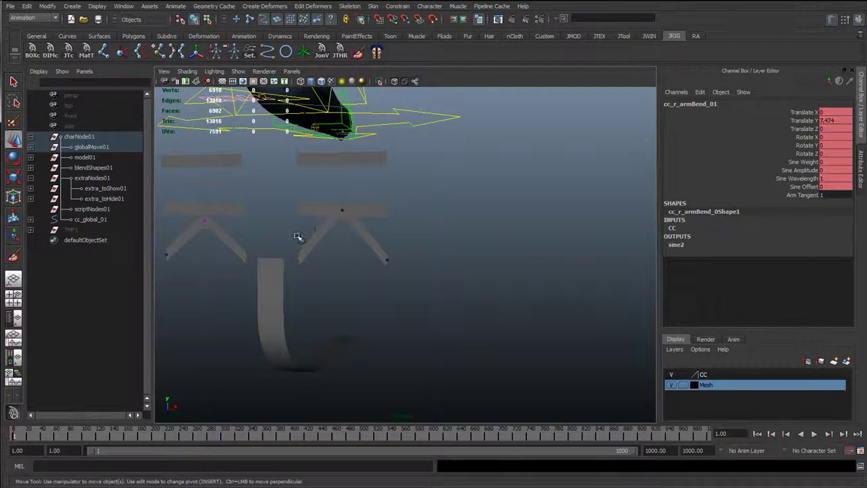
pyautogui.keyDown('alt'); pyautogui.moveTo(271, 195); pyautogui.dragTo(360, 258, button='middle'); pyautogui.keyUp('alt')
pyautogui.hotkey('ctrl', 'z')
# Select the left arm's bend control and raise its Arm Tangent to 1.5.
pyautogui.click(422, 176)
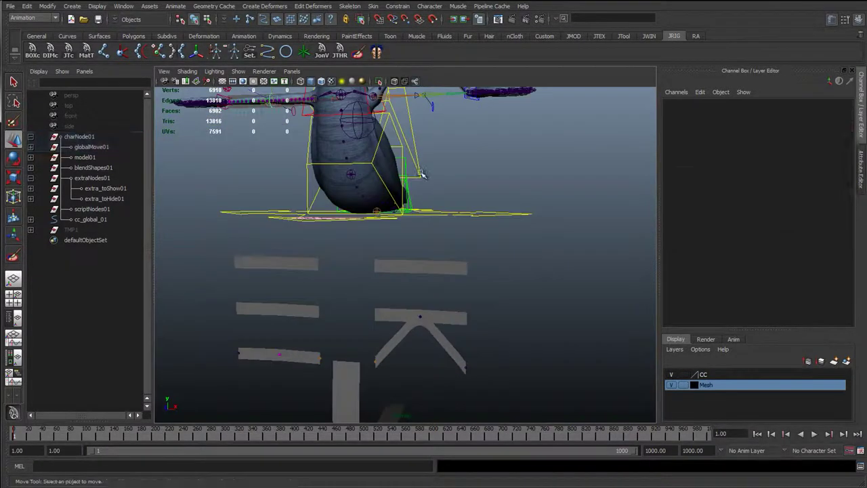
pyautogui.keyDown('alt'); pyautogui.moveTo(422, 176); pyautogui.dragTo(425, 250); pyautogui.keyUp('alt')
pyautogui.click(394, 214)
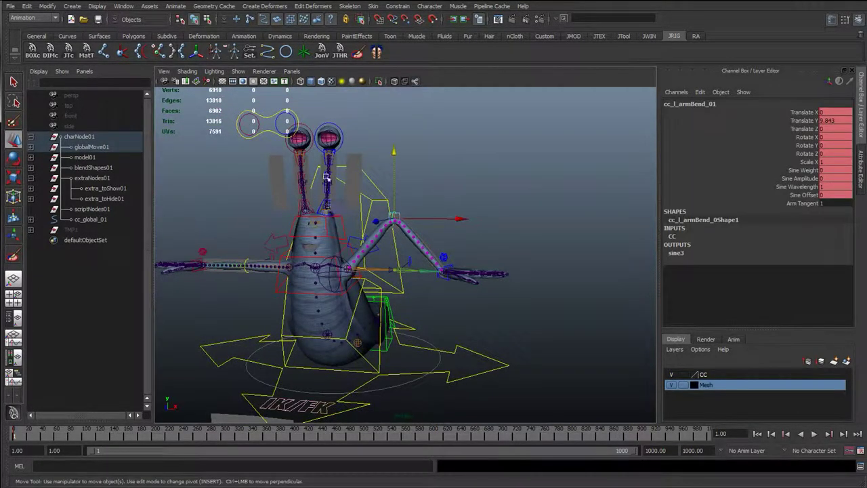
pyautogui.click(799, 204)
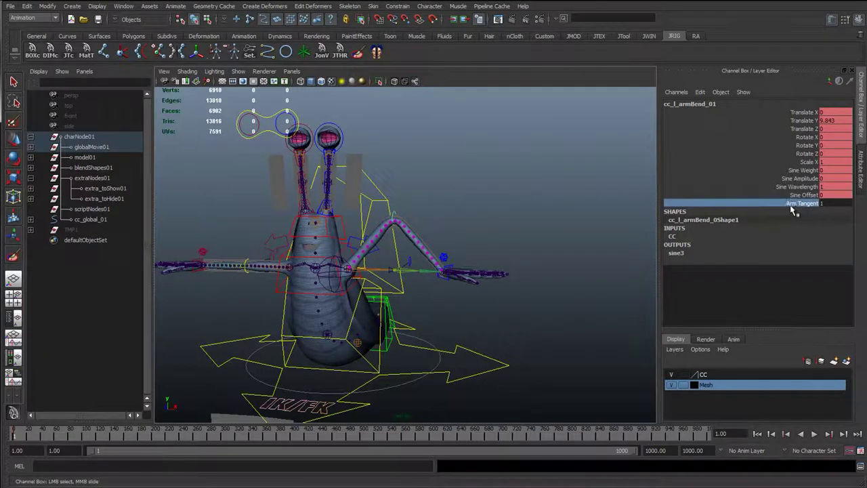
pyautogui.keyDown('alt'); pyautogui.moveTo(416, 286); pyautogui.dragTo(424, 312); pyautogui.keyUp('alt')
pyautogui.moveTo(424, 312); pyautogui.dragTo(369, 360, button='middle')
pyautogui.keyDown('alt'); pyautogui.moveTo(358, 192); pyautogui.dragTo(347, 370, button='middle'); pyautogui.keyUp('alt')
pyautogui.keyDown('alt'); pyautogui.moveTo(308, 139); pyautogui.dragTo(301, 169); pyautogui.keyUp('alt')
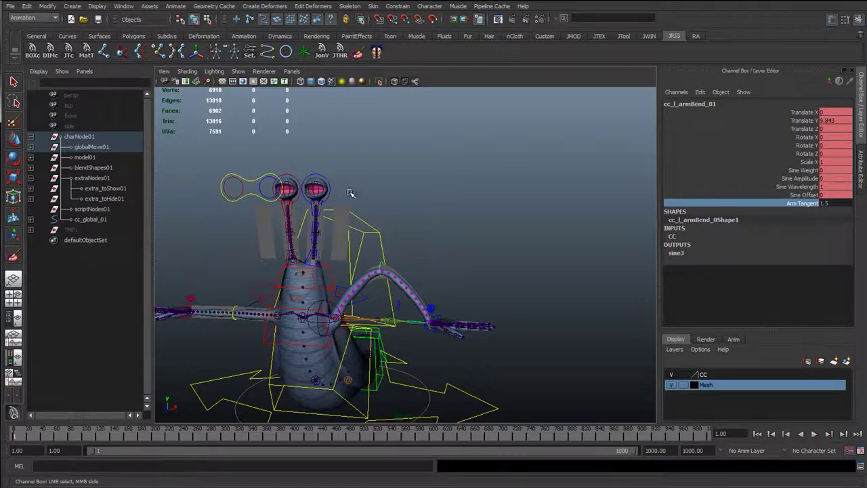
# Check the left arm's blend shape surface below the character and vary Arm Tangent to compare the arm's curvature.
pyautogui.keyDown('alt'); pyautogui.moveTo(430, 332); pyautogui.dragTo(430, 160, button='middle'); pyautogui.keyUp('alt')
pyautogui.keyDown('alt'); pyautogui.moveTo(504, 301); pyautogui.dragTo(765, 224); pyautogui.keyUp('alt')
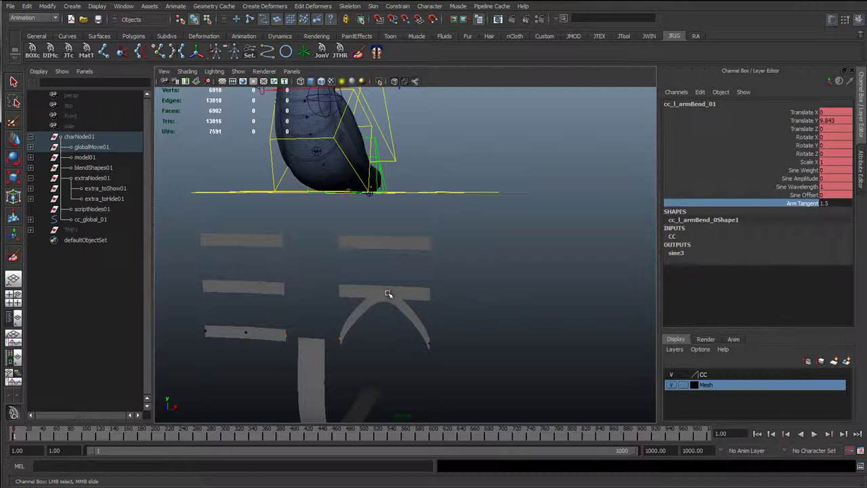
pyautogui.moveTo(407, 321)
pyautogui.mouseDown(button='middle')
pyautogui.moveTo(389, 300)
pyautogui.moveTo(422, 319)
pyautogui.moveTo(400, 317)
pyautogui.moveTo(426, 320)
pyautogui.moveTo(409, 319)
pyautogui.moveTo(415, 321)
pyautogui.mouseUp(button='middle')
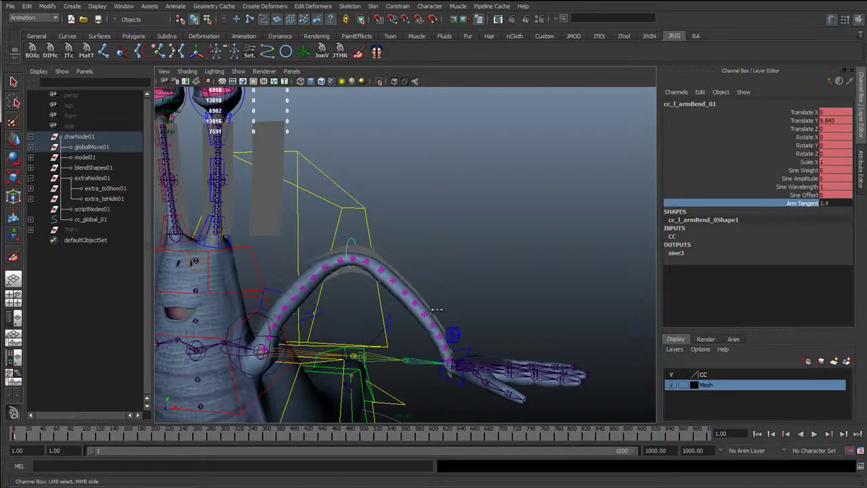
pyautogui.moveTo(421, 312); pyautogui.dragTo(458, 338, button='middle')
# Reset the left arm's bend control to Arm Tangent 1 and Translate Y 0.
pyautogui.doubleClick(828, 204)
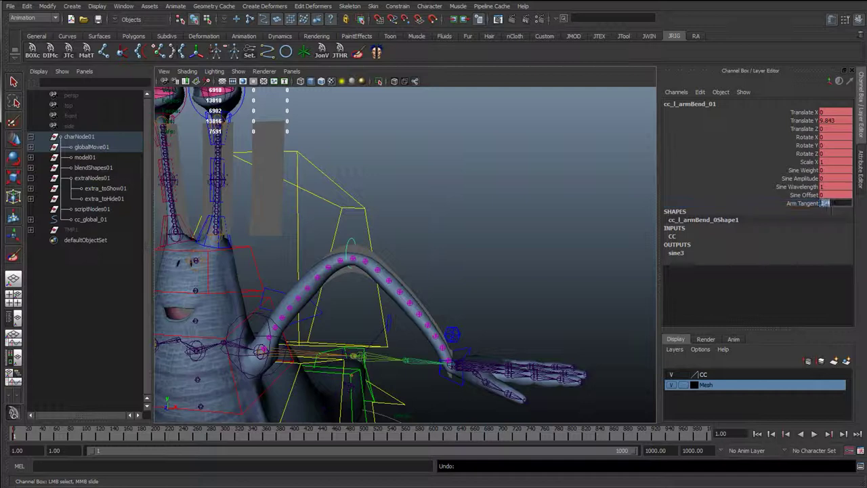
pyautogui.write('1')
pyautogui.press('Return')
pyautogui.doubleClick(835, 120)
pyautogui.write('0')
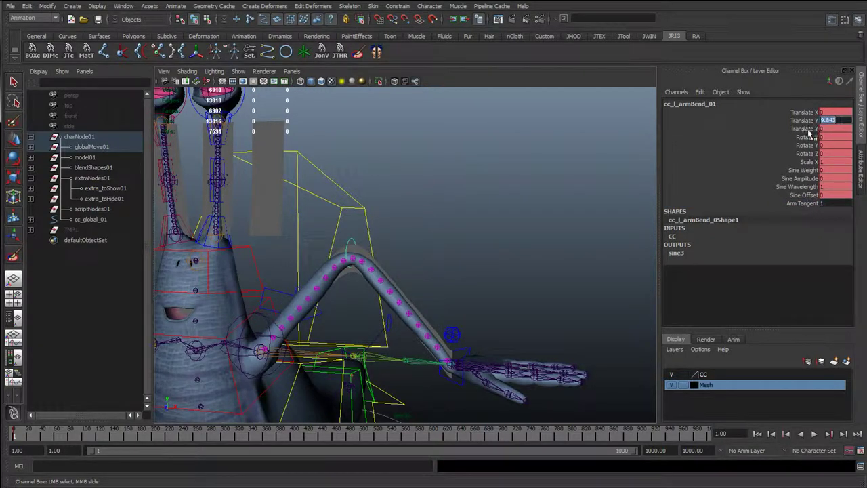
pyautogui.press('Return')
# Try changing Arm Tangent on the left wrist control, undo the change, and deselect the control.
pyautogui.click(468, 352)
pyautogui.click(443, 372)
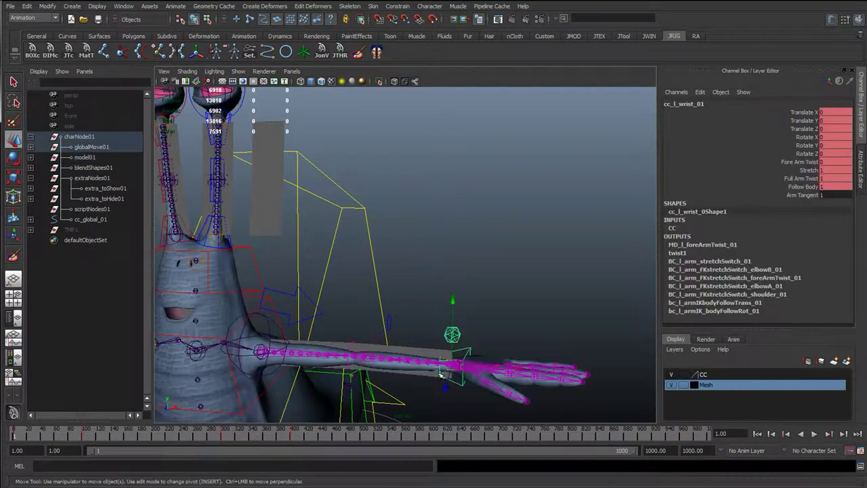
pyautogui.keyDown('alt'); pyautogui.moveTo(443, 373); pyautogui.dragTo(448, 338); pyautogui.keyUp('alt')
pyautogui.click(792, 196)
pyautogui.keyDown('alt'); pyautogui.moveTo(405, 375); pyautogui.dragTo(523, 269, button='right'); pyautogui.keyUp('alt')
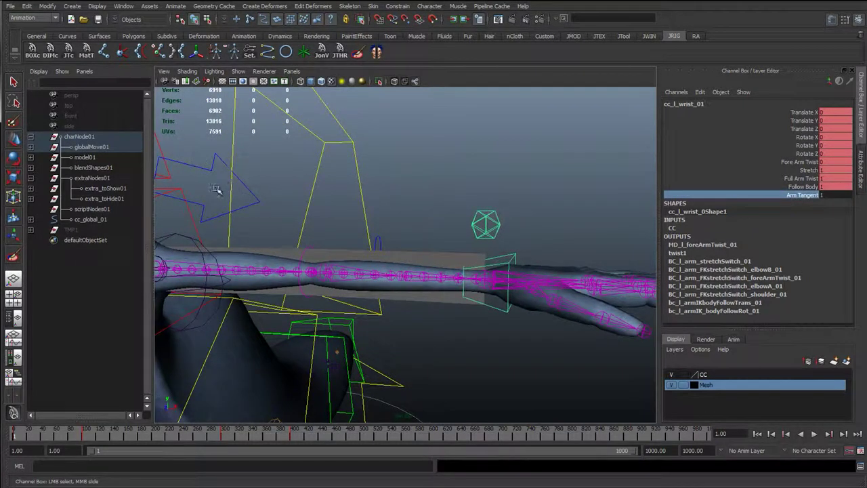
pyautogui.press('w')
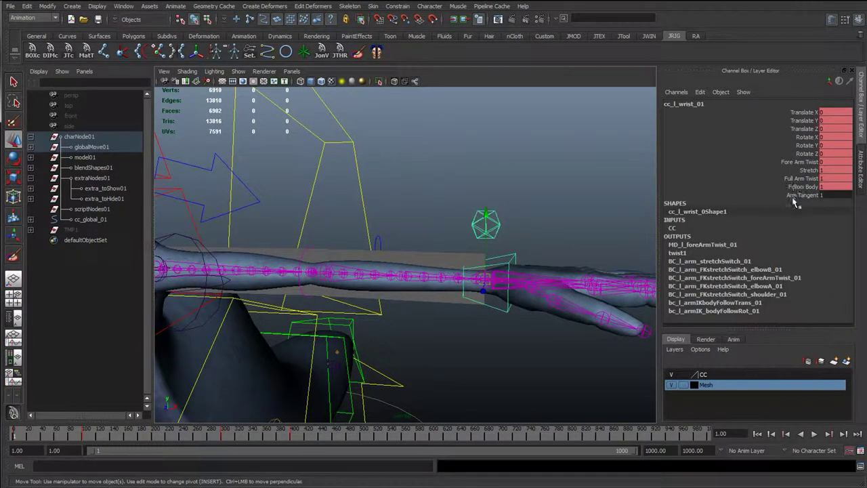
pyautogui.click(793, 197)
pyautogui.moveTo(494, 316); pyautogui.dragTo(485, 321, button='middle')
pyautogui.hotkey('ctrl', 'z')
pyautogui.press('w')
pyautogui.click(433, 226)
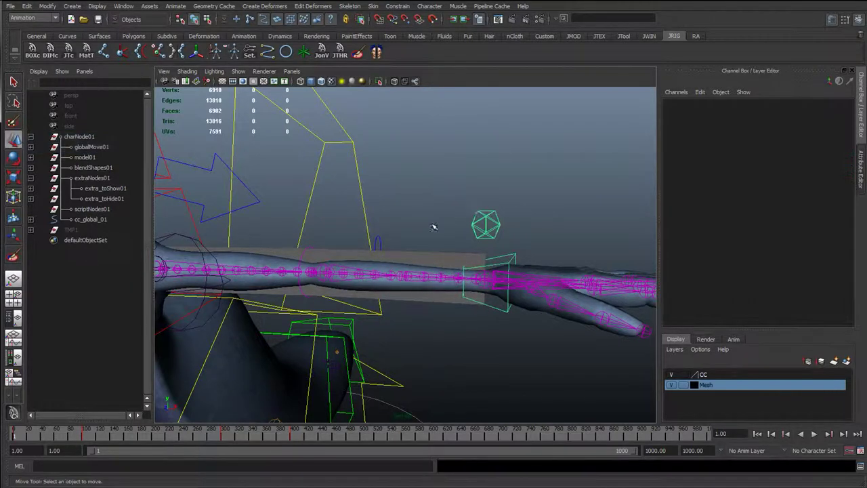
# Hide the Mesh display layer and select the slug's back ribbon surface.
pyautogui.scroll(-8, 433, 291)
pyautogui.keyDown('alt'); pyautogui.moveTo(433, 291); pyautogui.dragTo(367, 296); pyautogui.keyUp('alt')
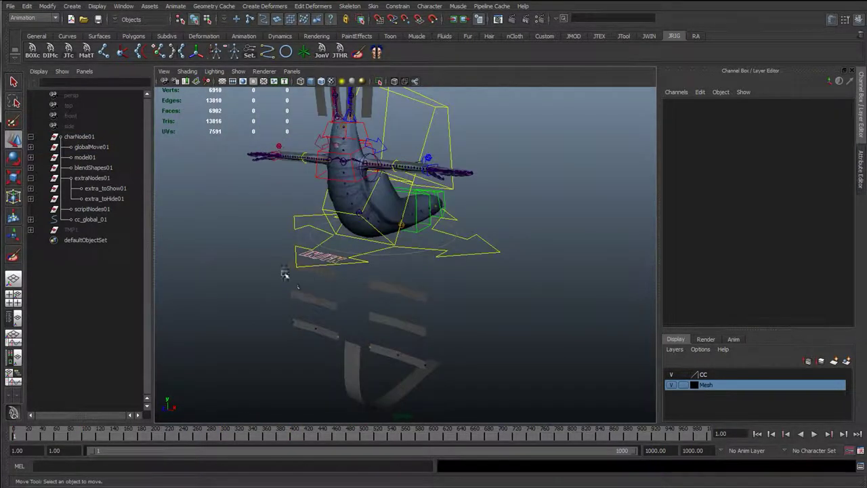
pyautogui.keyDown('alt'); pyautogui.moveTo(285, 274); pyautogui.dragTo(411, 330); pyautogui.keyUp('alt')
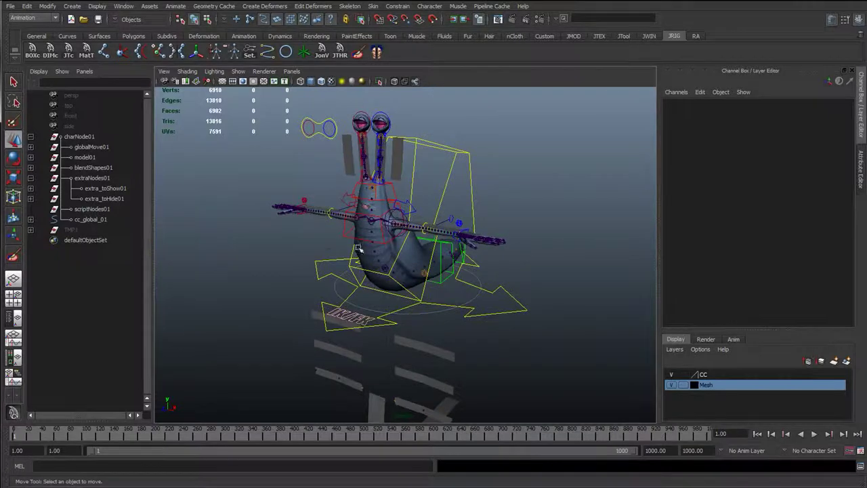
pyautogui.click(674, 385)
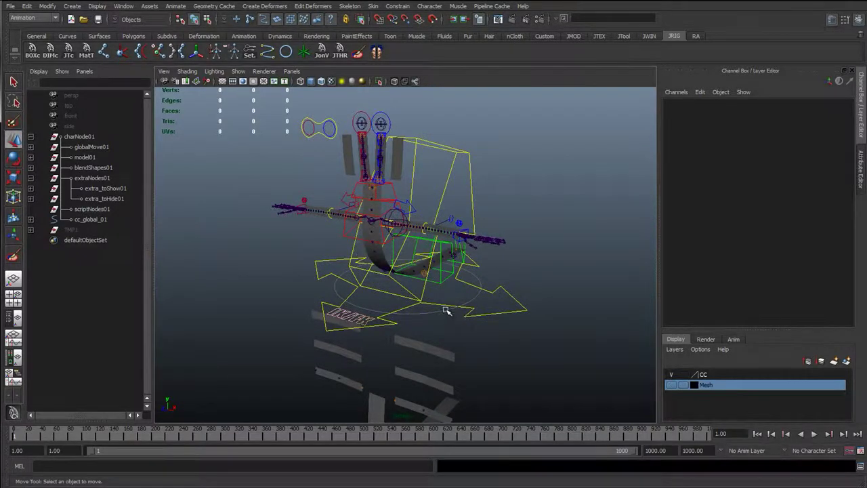
pyautogui.scroll(3, 271, 247)
pyautogui.scroll(2, 341, 266)
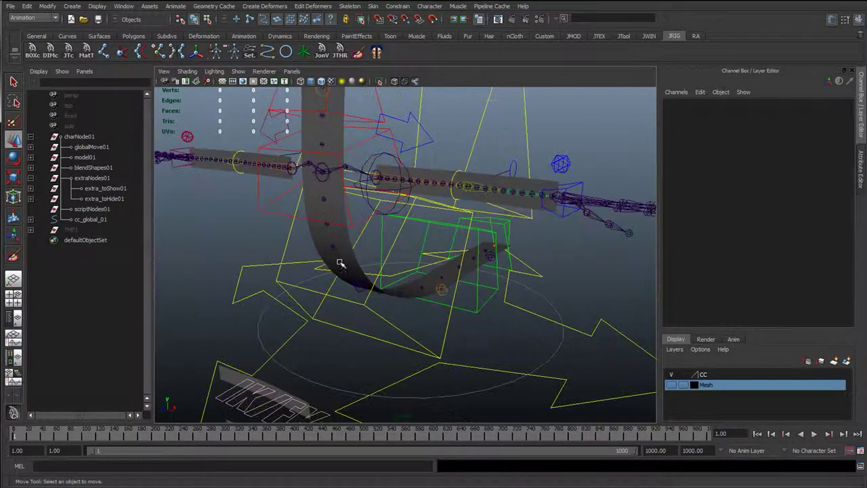
pyautogui.click(321, 238)
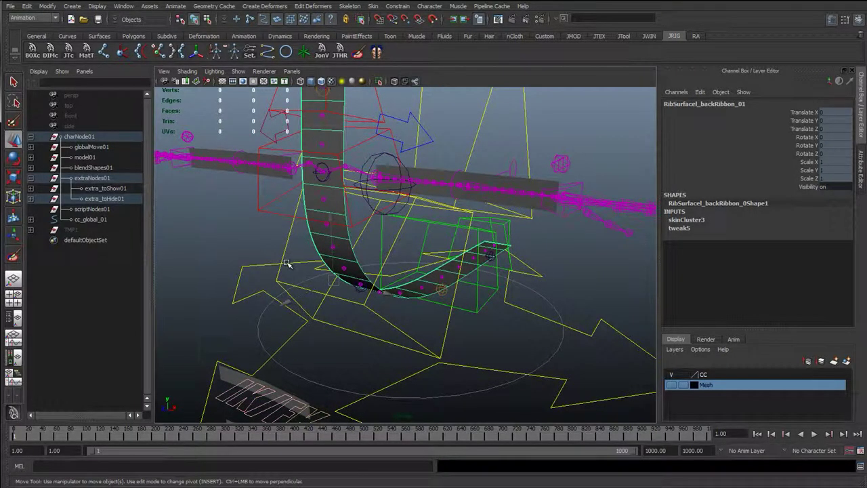
pyautogui.press('q')
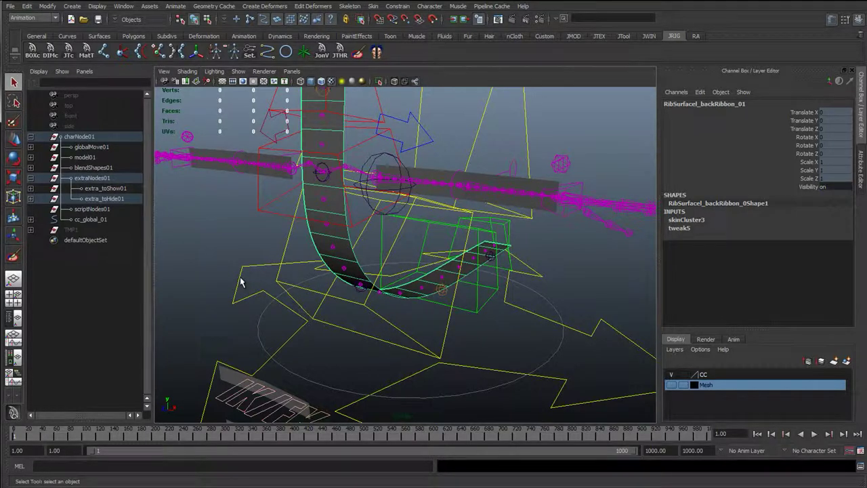
# Remove the old back ribbon copy RibSurfacel_backRibbon_02 from below the character.
pyautogui.scroll(-5, 242, 280)
pyautogui.moveTo(296, 289)
pyautogui.keyDown('alt'); pyautogui.mouseDown()
pyautogui.moveTo(284, 284)
pyautogui.moveTo(292, 283)
pyautogui.mouseUp(); pyautogui.keyUp('alt')
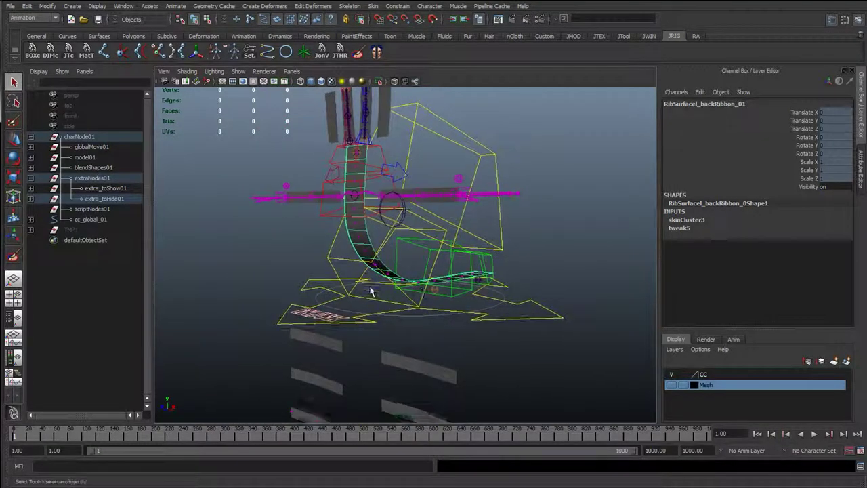
pyautogui.keyDown('alt'); pyautogui.moveTo(372, 292); pyautogui.dragTo(384, 378); pyautogui.keyUp('alt')
pyautogui.click(357, 382)
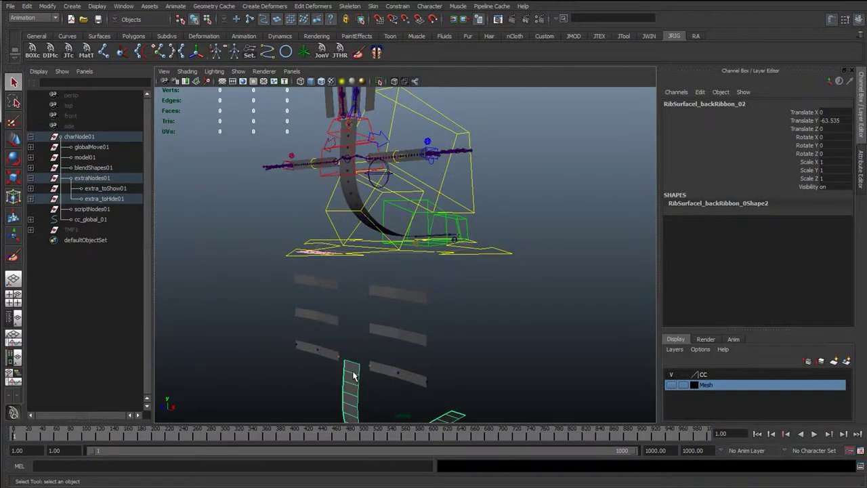
pyautogui.hotkey('ctrl', 'h')
# Duplicate the back ribbon surface RibSurfacel_backRibbon_01 and unlock the duplicate's translate, rotate and scale channels.
pyautogui.click(342, 191)
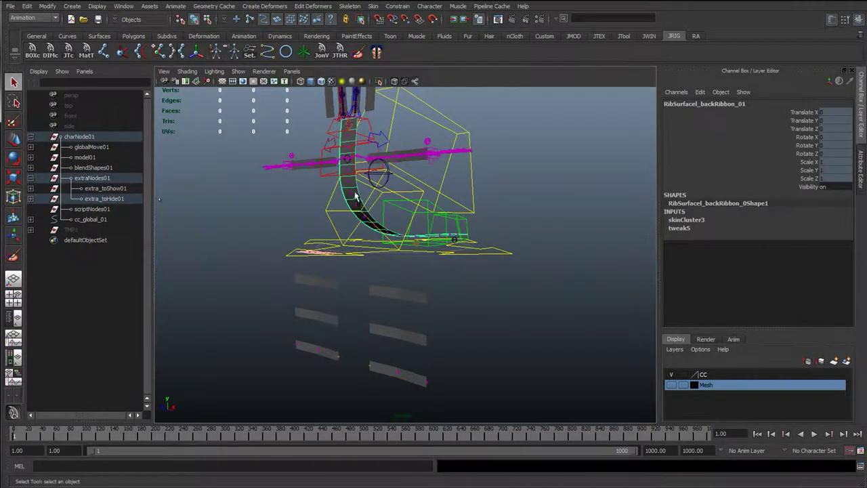
pyautogui.keyDown('alt'); pyautogui.moveTo(355, 196); pyautogui.dragTo(352, 210, button='middle'); pyautogui.keyUp('alt')
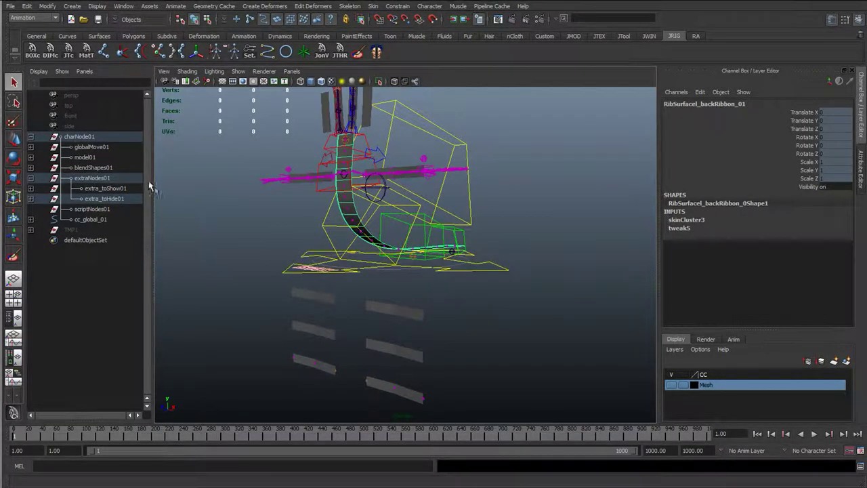
pyautogui.keyDown('alt'); pyautogui.moveTo(346, 234); pyautogui.dragTo(360, 244); pyautogui.keyUp('alt')
pyautogui.click(366, 242)
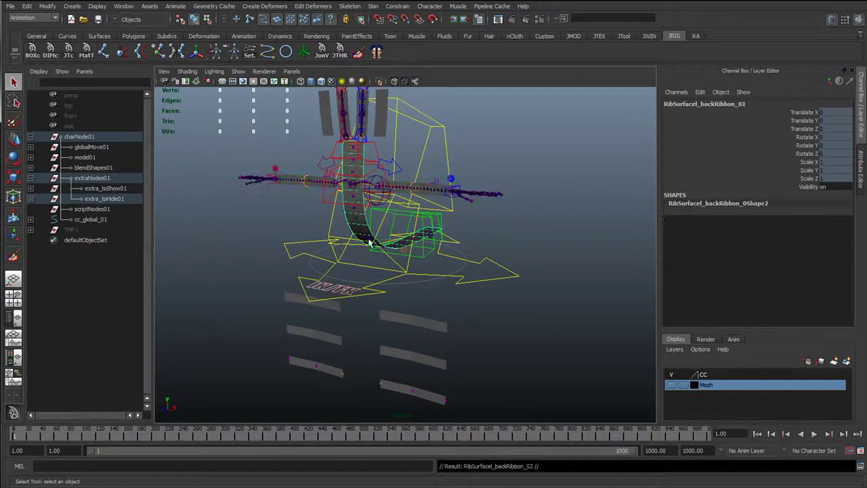
pyautogui.moveTo(806, 112); pyautogui.dragTo(804, 180)
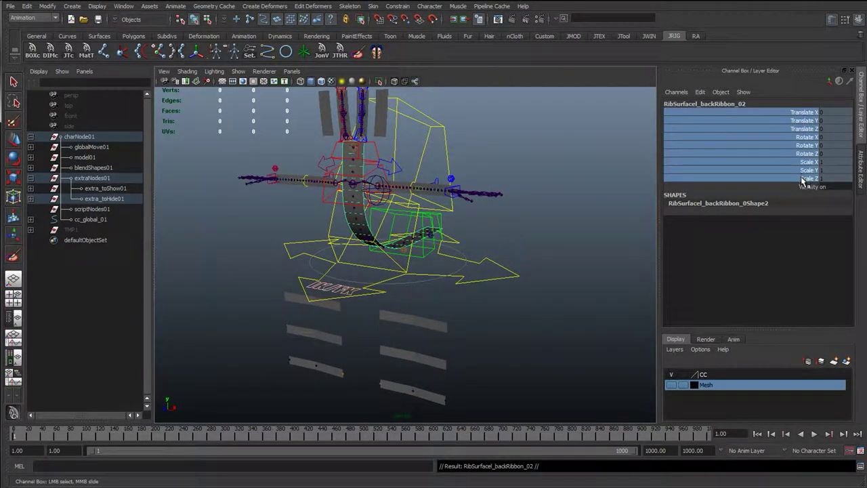
pyautogui.rightClick(804, 180)
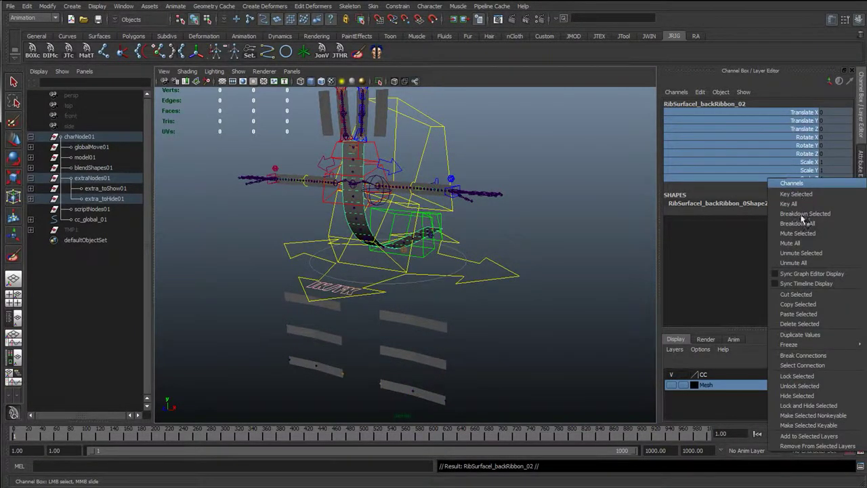
pyautogui.click(816, 386)
# Move the duplicated back ribbon below the character and set its Translate Y to -50.
pyautogui.press('w')
pyautogui.moveTo(352, 179); pyautogui.dragTo(383, 380)
pyautogui.keyDown('alt'); pyautogui.moveTo(383, 380); pyautogui.dragTo(384, 305, button='middle'); pyautogui.keyUp('alt')
pyautogui.moveTo(384, 305)
pyautogui.keyDown('alt'); pyautogui.mouseDown()
pyautogui.moveTo(409, 300)
pyautogui.moveTo(393, 301)
pyautogui.mouseUp(); pyautogui.keyUp('alt')
pyautogui.scroll(4, 393, 301)
pyautogui.doubleClick(837, 120)
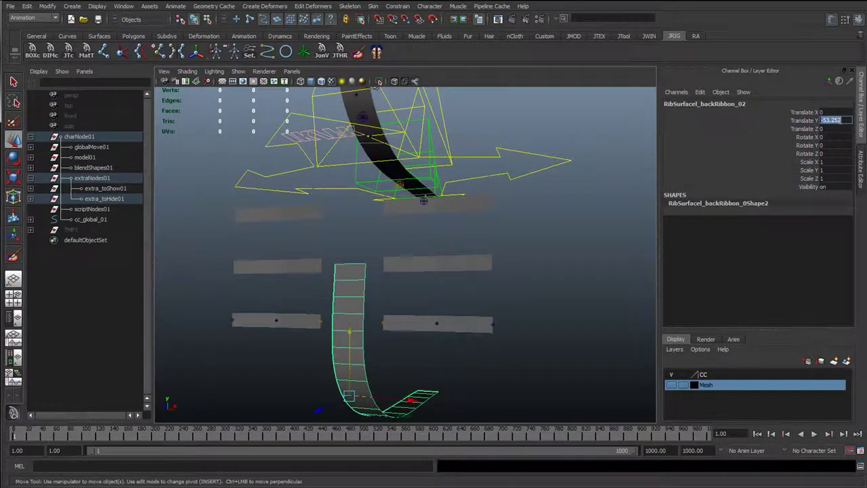
pyautogui.press('Return')
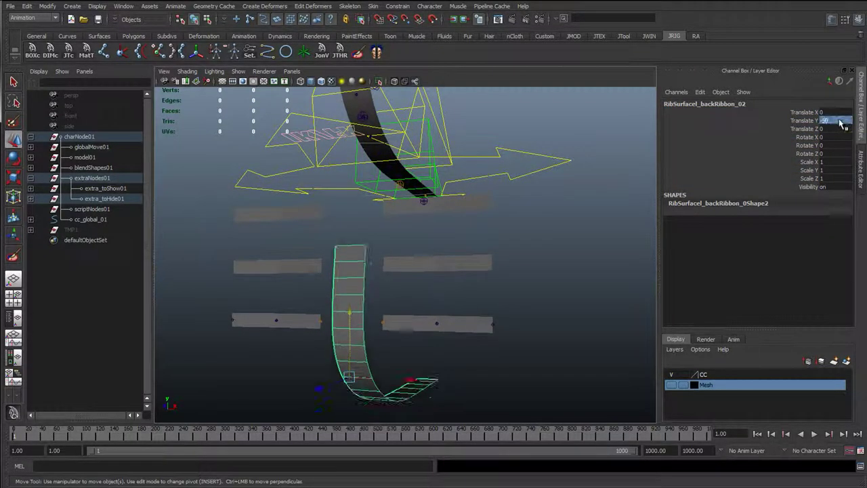
# Parent the duplicated back ribbon surface under the blendShapes01 group.
pyautogui.keyDown('alt'); pyautogui.moveTo(460, 299); pyautogui.dragTo(391, 305); pyautogui.keyUp('alt')
pyautogui.moveTo(389, 246)
pyautogui.keyDown('alt'); pyautogui.mouseDown()
pyautogui.moveTo(393, 275)
pyautogui.moveTo(366, 257)
pyautogui.moveTo(384, 245)
pyautogui.mouseUp(); pyautogui.keyUp('alt')
pyautogui.keyDown('alt'); pyautogui.moveTo(396, 181); pyautogui.dragTo(388, 359, button='middle'); pyautogui.keyUp('alt')
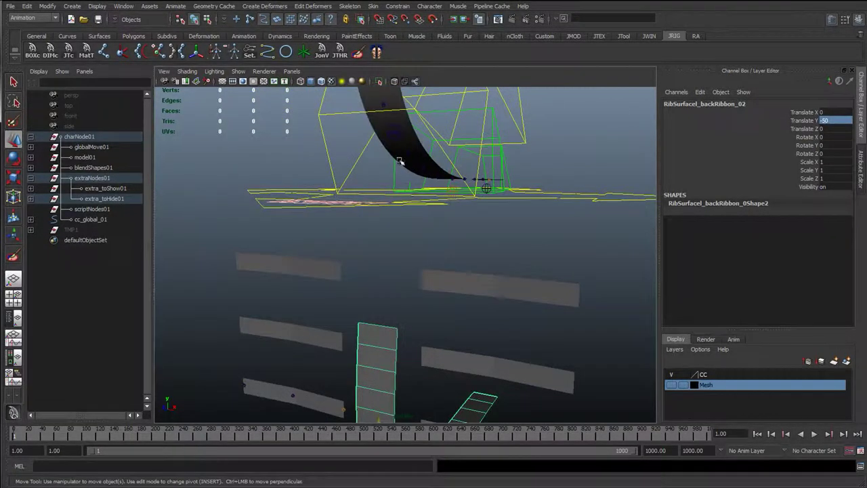
pyautogui.keyDown('alt'); pyautogui.moveTo(511, 289); pyautogui.dragTo(385, 296, button='right'); pyautogui.keyUp('alt')
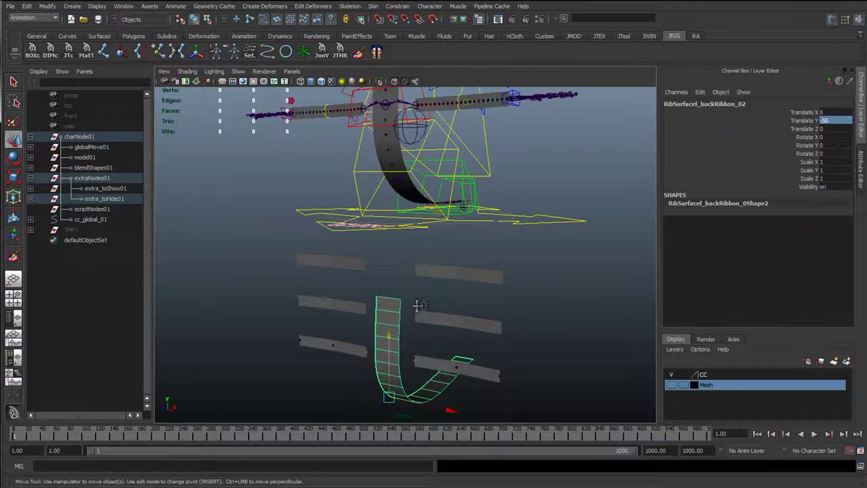
pyautogui.keyDown('alt'); pyautogui.moveTo(418, 306); pyautogui.dragTo(421, 295); pyautogui.keyUp('alt')
pyautogui.moveTo(426, 185)
pyautogui.keyDown('alt'); pyautogui.mouseDown(button='middle')
pyautogui.moveTo(416, 277)
pyautogui.moveTo(424, 202)
pyautogui.mouseUp(button='middle'); pyautogui.keyUp('alt')
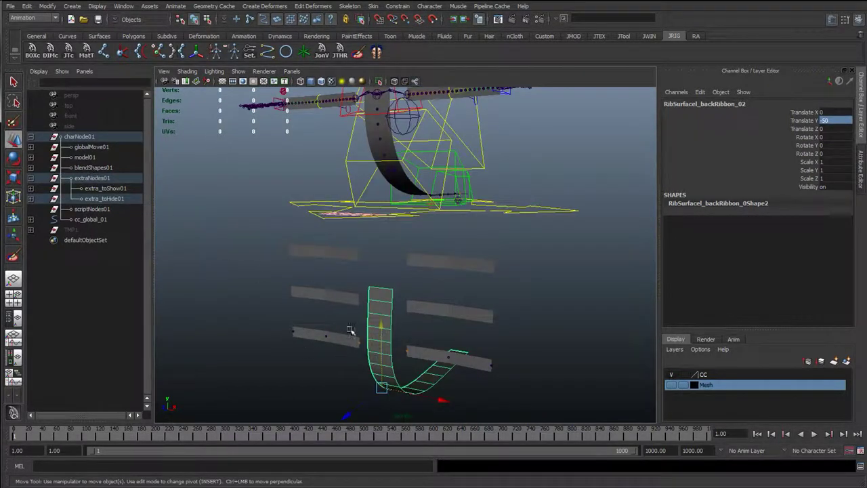
pyautogui.click(106, 168)
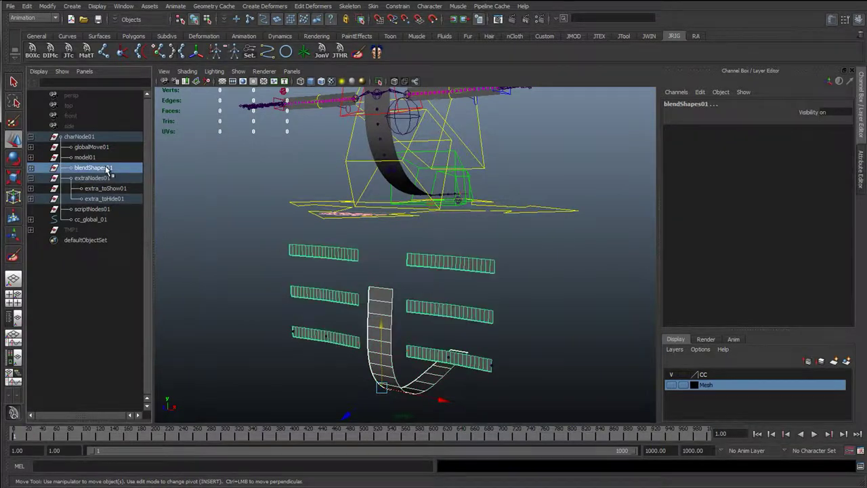
pyautogui.press('Down')
pyautogui.click(257, 293)
# Apply a nonlinear Sine deformer to the duplicated back ribbon RibSurfacel_backRibbon_02.
pyautogui.click(387, 312)
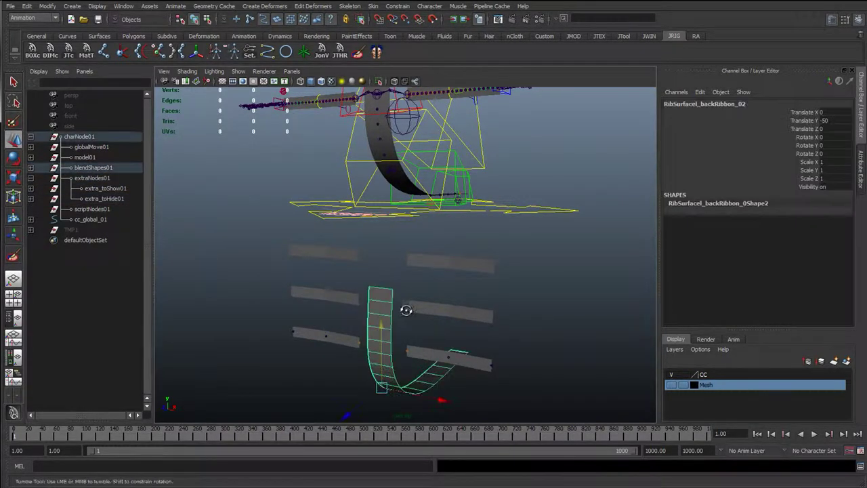
pyautogui.keyDown('alt'); pyautogui.moveTo(407, 310); pyautogui.dragTo(367, 307); pyautogui.keyUp('alt')
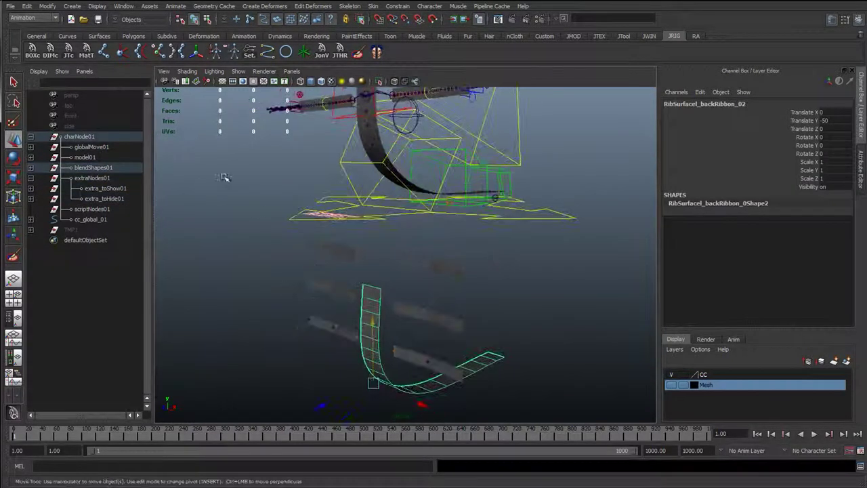
pyautogui.click(248, 6)
pyautogui.moveTo(271, 75)
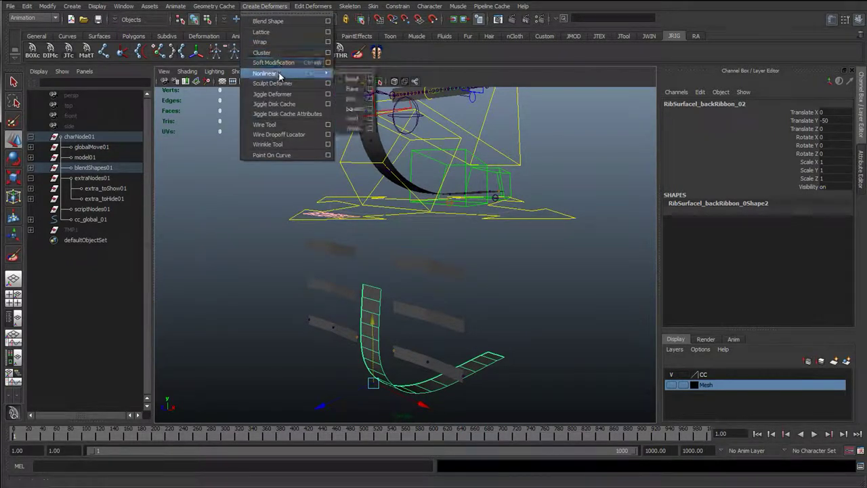
pyautogui.click(353, 70)
pyautogui.moveTo(346, 61); pyautogui.dragTo(171, 185)
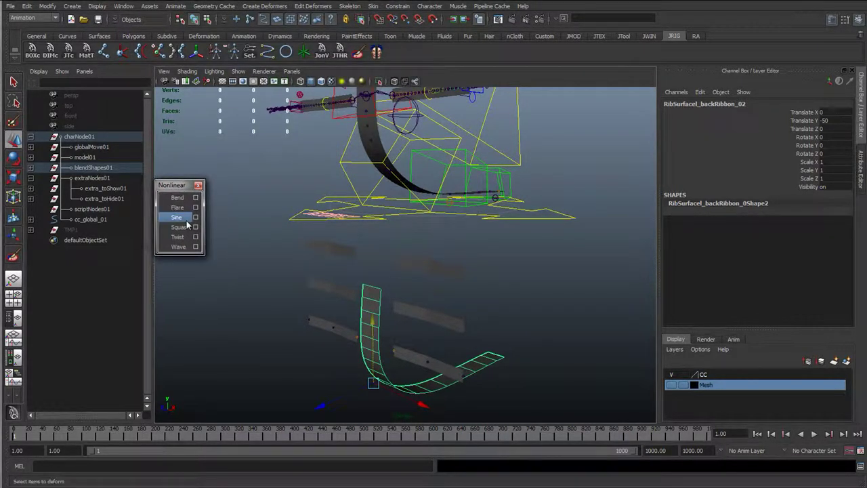
pyautogui.click(183, 220)
# Display deformers in the viewport and rotate the sine handle about 65.35 degrees around X.
pyautogui.keyDown('alt'); pyautogui.moveTo(352, 271); pyautogui.dragTo(357, 277); pyautogui.keyUp('alt')
pyautogui.click(239, 72)
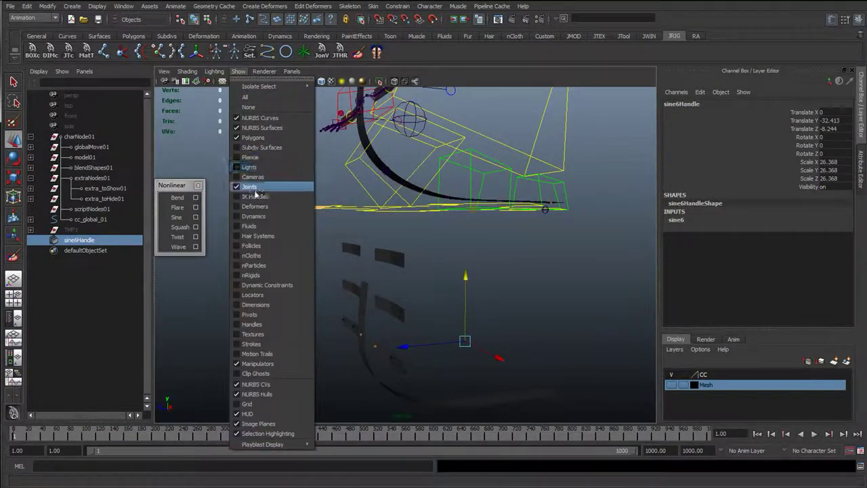
pyautogui.click(258, 211)
pyautogui.keyDown('alt'); pyautogui.moveTo(434, 292); pyautogui.dragTo(316, 294); pyautogui.keyUp('alt')
pyautogui.press('e')
pyautogui.press('w')
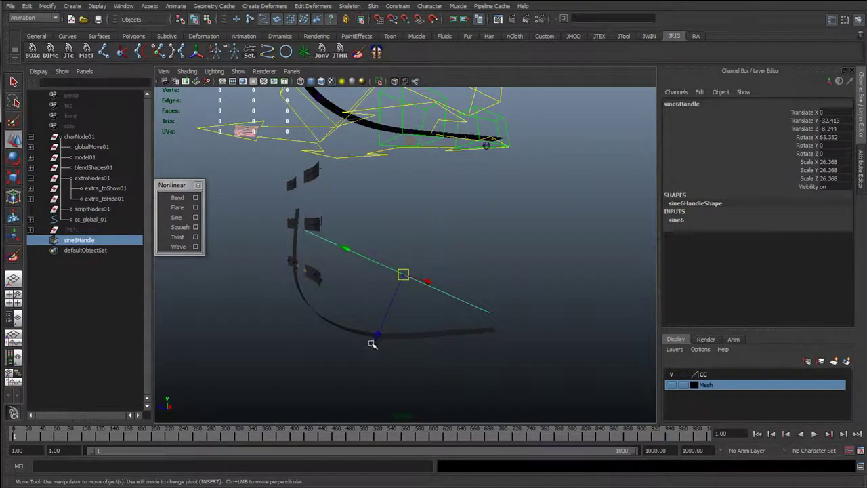
# Move the sine handle to about Translate Y -38.41 and Z -3.67, and scale it uniformly to about 31.43.
pyautogui.moveTo(376, 334); pyautogui.dragTo(363, 361)
pyautogui.moveTo(333, 277); pyautogui.dragTo(327, 276)
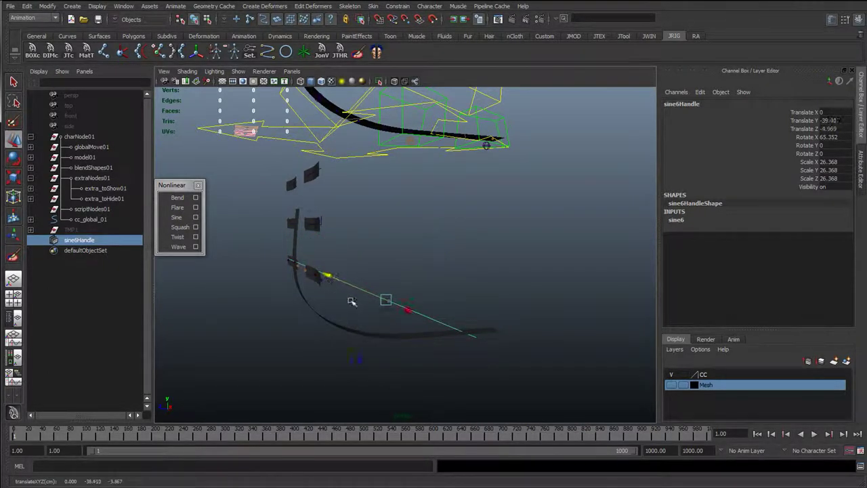
pyautogui.press('r')
pyautogui.moveTo(386, 299); pyautogui.dragTo(408, 326)
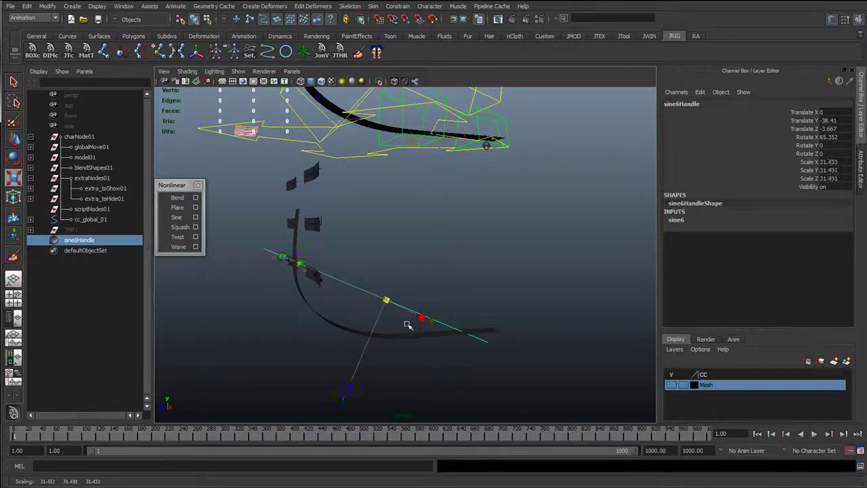
# Adjust the sine handle to about Rotate X 60.18, Translate Y -36.08 and Translate Z -5.
pyautogui.press('e')
pyautogui.moveTo(358, 208); pyautogui.dragTo(386, 323)
pyautogui.press('w')
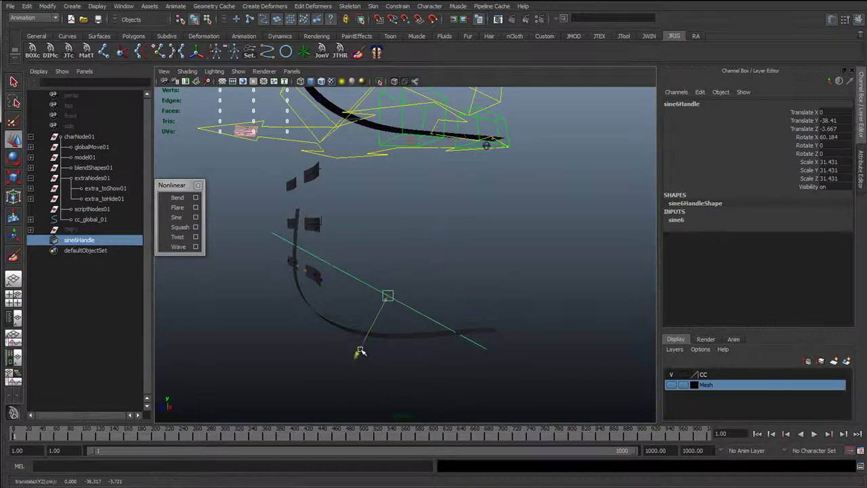
pyautogui.moveTo(360, 350); pyautogui.dragTo(364, 344)
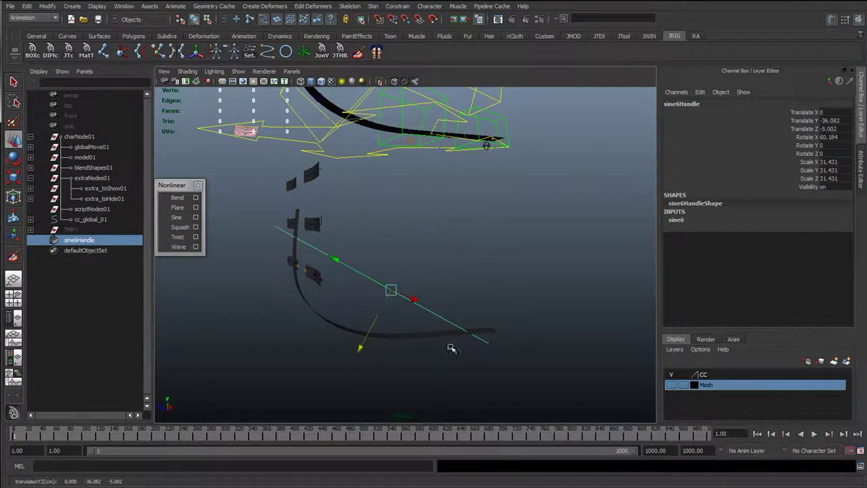
# Show the Mesh display layer, test-move the chest control cc_chest_01 and undo the move.
pyautogui.keyDown('alt'); pyautogui.moveTo(406, 261); pyautogui.dragTo(494, 279); pyautogui.keyUp('alt')
pyautogui.keyDown('alt'); pyautogui.moveTo(437, 235); pyautogui.dragTo(485, 281, button='middle'); pyautogui.keyUp('alt')
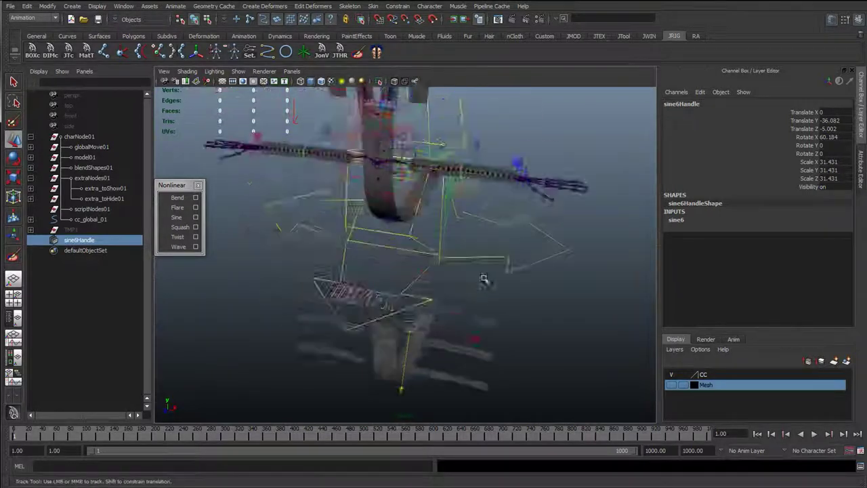
pyautogui.keyDown('alt'); pyautogui.moveTo(486, 280); pyautogui.dragTo(400, 218); pyautogui.keyUp('alt')
pyautogui.click(671, 384)
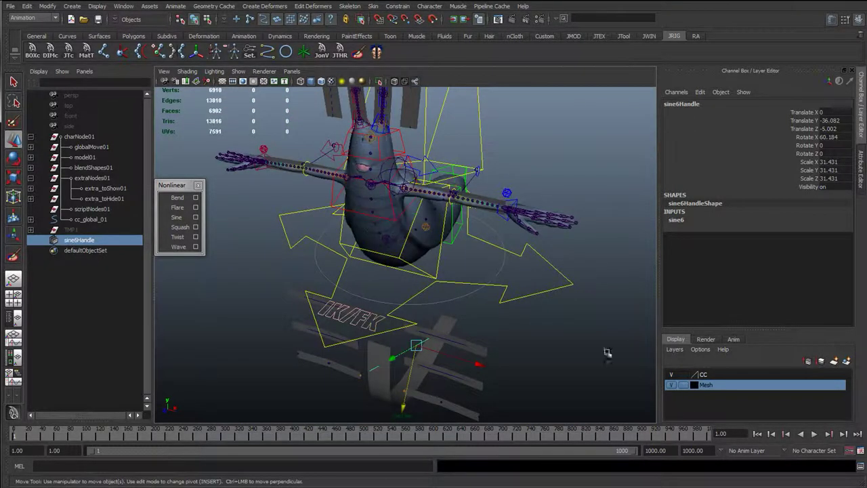
pyautogui.keyDown('alt'); pyautogui.moveTo(605, 352); pyautogui.dragTo(435, 329); pyautogui.keyUp('alt')
pyautogui.click(438, 311)
pyautogui.keyDown('alt'); pyautogui.moveTo(439, 310); pyautogui.dragTo(468, 323, button='right'); pyautogui.keyUp('alt')
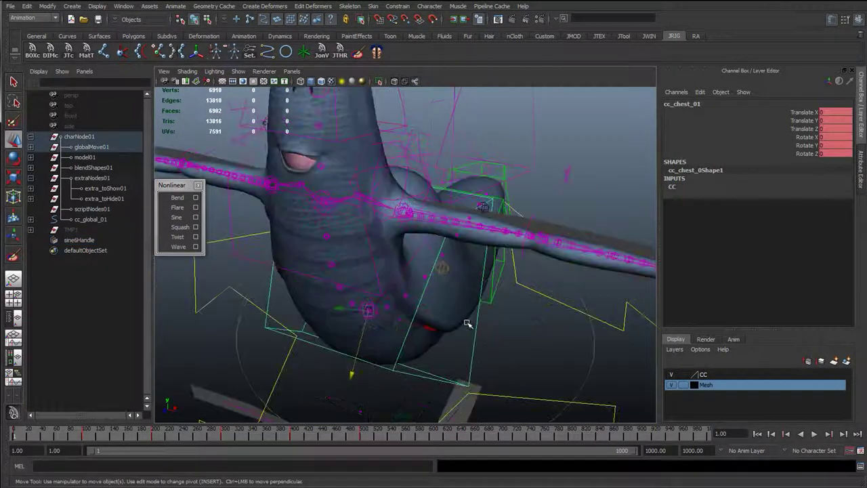
pyautogui.keyDown('alt'); pyautogui.moveTo(468, 323); pyautogui.dragTo(406, 294); pyautogui.keyUp('alt')
pyautogui.moveTo(357, 220); pyautogui.dragTo(301, 214)
pyautogui.hotkey('ctrl', 'z')
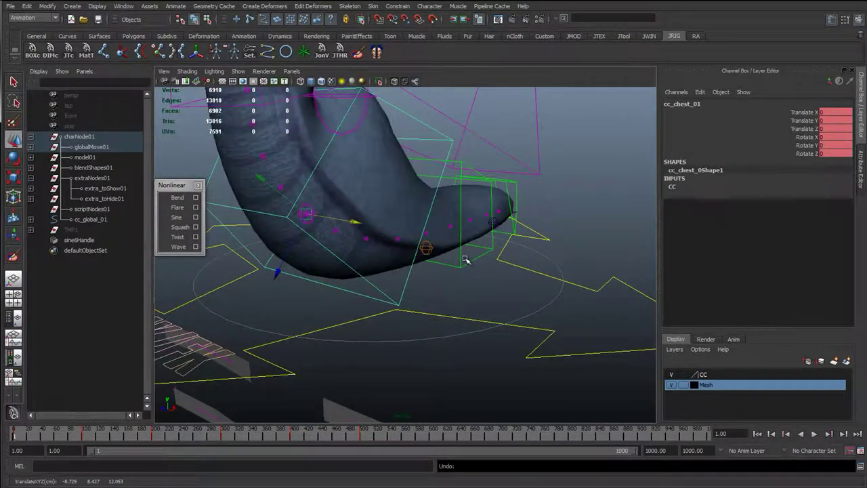
# Test-move the tail start control cc_tailStart_01 and undo the moves.
pyautogui.click(495, 244)
pyautogui.moveTo(485, 256); pyautogui.dragTo(434, 245)
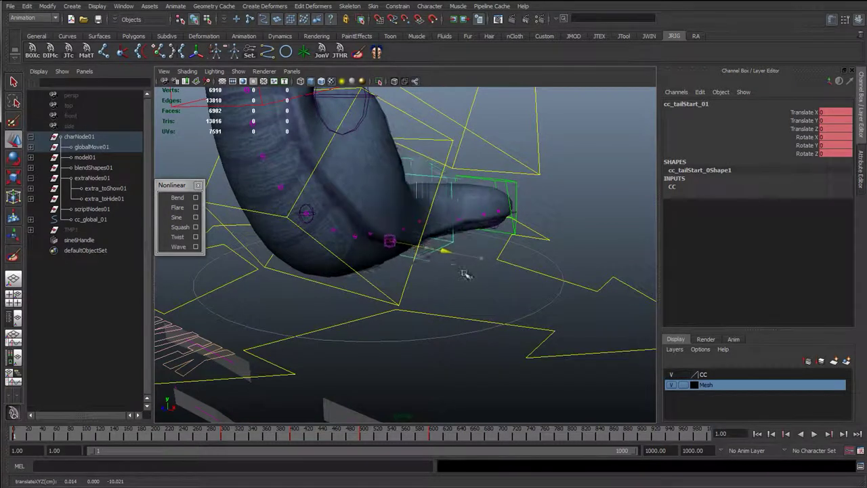
pyautogui.moveTo(464, 274); pyautogui.dragTo(434, 271)
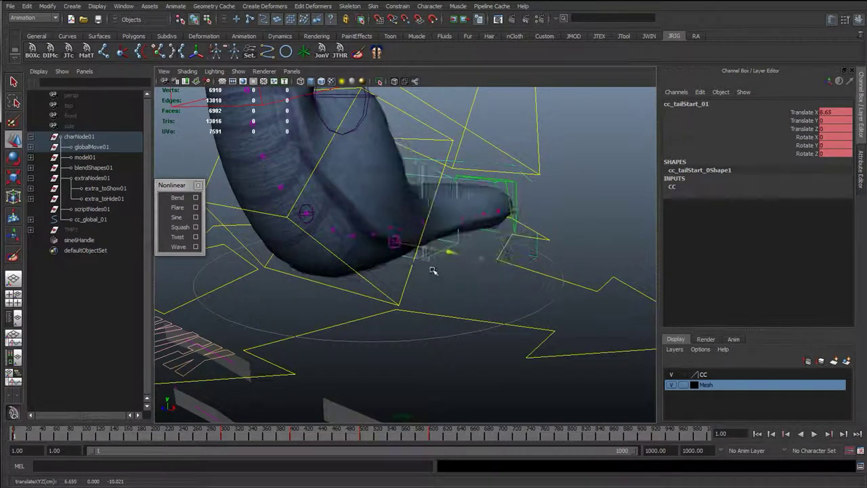
pyautogui.hotkey('ctrl', 'z')
# Reselect the tail start control from a side view of the tail and try sliding it along its Z axis.
pyautogui.click(315, 215)
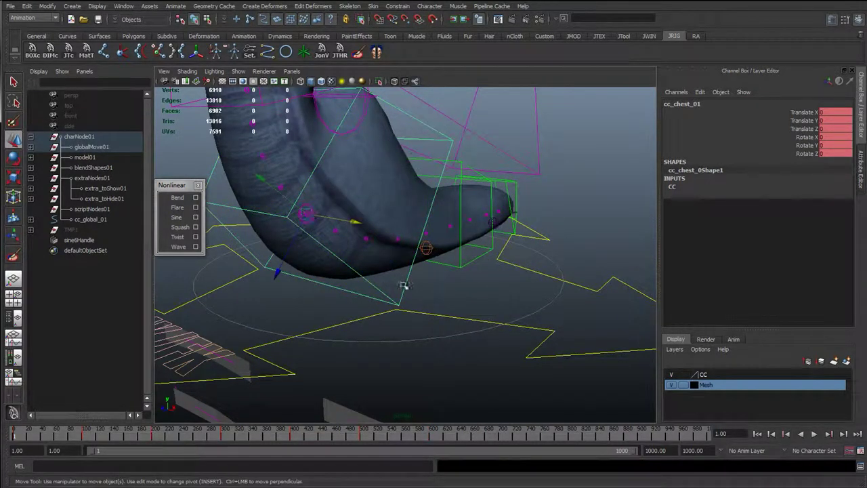
pyautogui.scroll(-5, 404, 286)
pyautogui.scroll(5, 335, 261)
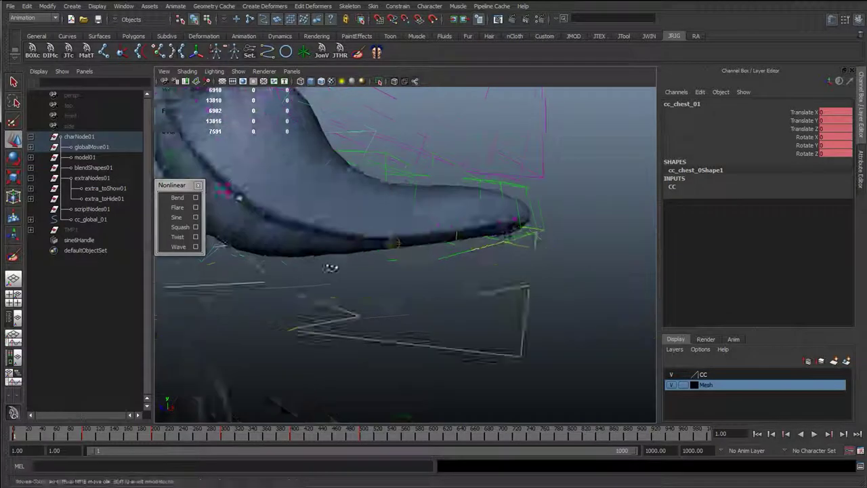
pyautogui.click(332, 255)
pyautogui.keyDown('alt'); pyautogui.moveTo(313, 248); pyautogui.dragTo(358, 275, button='middle'); pyautogui.keyUp('alt')
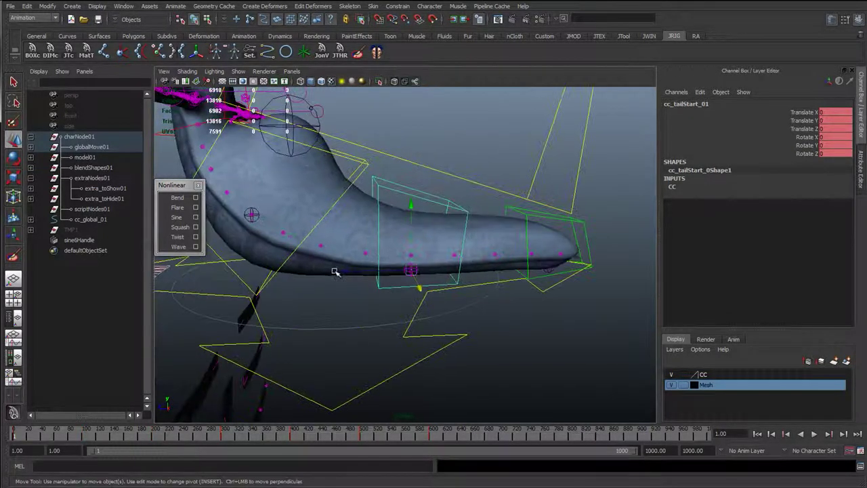
pyautogui.moveTo(347, 271); pyautogui.dragTo(385, 304)
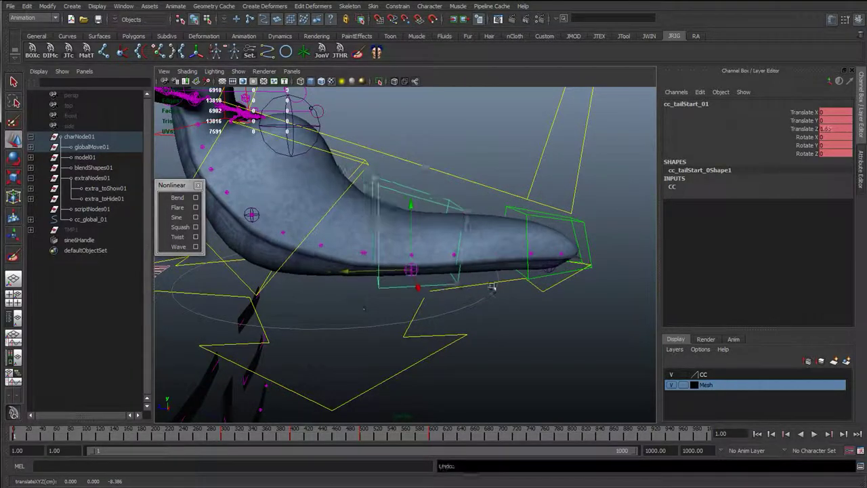
# Test-move the tail end control cc_tailEnd_01 and undo the move.
pyautogui.click(544, 274)
pyautogui.moveTo(577, 283); pyautogui.dragTo(277, 190)
pyautogui.hotkey('ctrl', 'z')
# Hide the Mesh display layer and select the back ribbon duplicate together with the character's original back ribbon.
pyautogui.keyDown('alt'); pyautogui.moveTo(510, 323); pyautogui.dragTo(467, 234, button='right'); pyautogui.keyUp('alt')
pyautogui.keyDown('alt'); pyautogui.moveTo(468, 234); pyautogui.dragTo(496, 290); pyautogui.keyUp('alt')
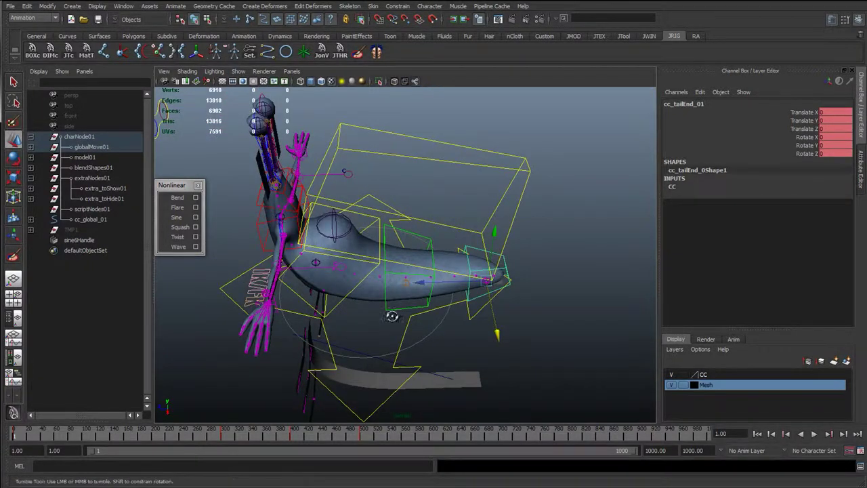
pyautogui.keyDown('alt'); pyautogui.moveTo(390, 314); pyautogui.dragTo(399, 321); pyautogui.keyUp('alt')
pyautogui.keyDown('alt'); pyautogui.moveTo(399, 321); pyautogui.dragTo(374, 281, button='middle'); pyautogui.keyUp('alt')
pyautogui.keyDown('alt'); pyautogui.moveTo(374, 281); pyautogui.dragTo(326, 289); pyautogui.keyUp('alt')
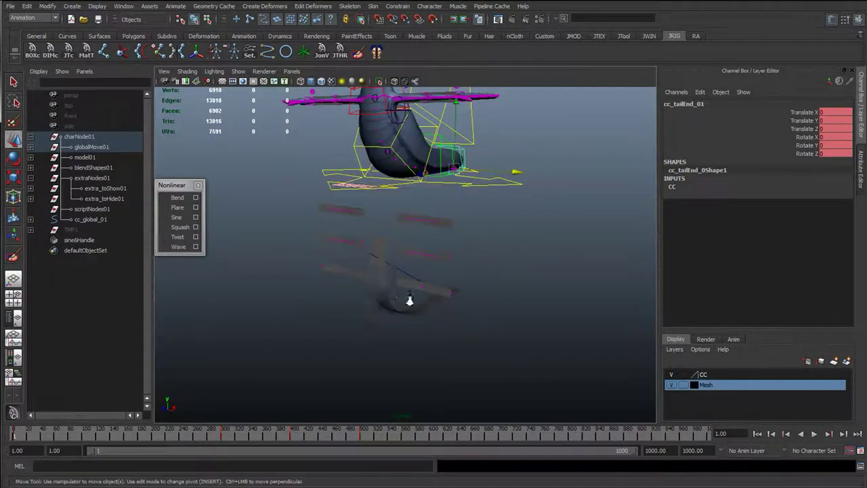
pyautogui.keyDown('alt'); pyautogui.moveTo(409, 300); pyautogui.dragTo(441, 317, button='right'); pyautogui.keyUp('alt')
pyautogui.keyDown('alt'); pyautogui.moveTo(399, 300); pyautogui.dragTo(390, 278); pyautogui.keyUp('alt')
pyautogui.click(385, 273)
pyautogui.click(359, 291)
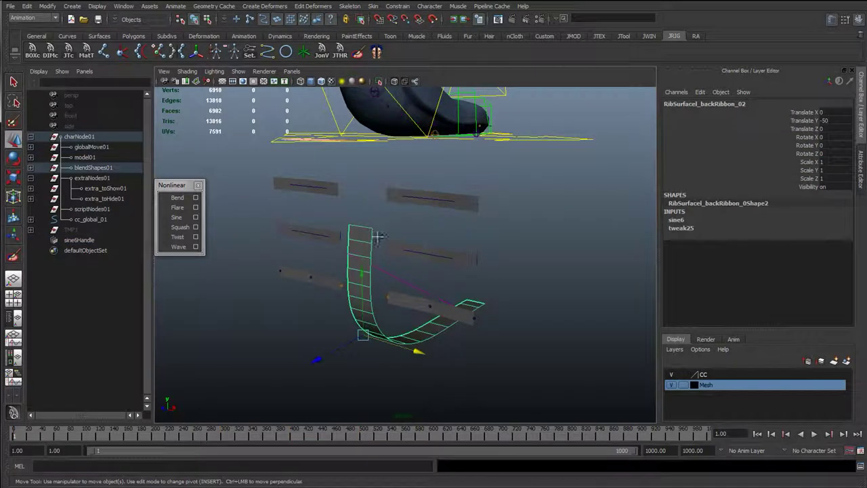
pyautogui.keyDown('alt'); pyautogui.moveTo(378, 237); pyautogui.dragTo(390, 281); pyautogui.keyUp('alt')
pyautogui.click(671, 384)
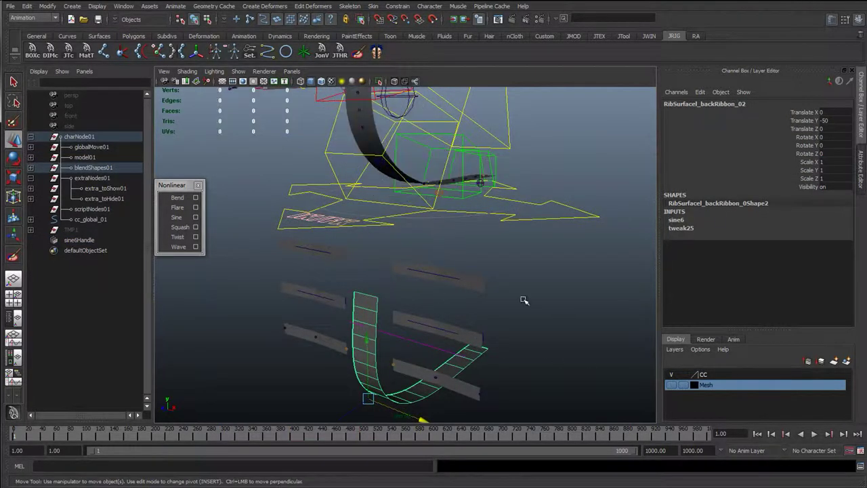
pyautogui.keyDown('shift'); pyautogui.click(359, 131); pyautogui.keyUp('shift')
pyautogui.keyDown('shift'); pyautogui.click(353, 128); pyautogui.keyUp('shift')
pyautogui.keyDown('shift'); pyautogui.click(353, 128); pyautogui.keyUp('shift')
pyautogui.keyDown('alt'); pyautogui.moveTo(389, 187); pyautogui.dragTo(387, 305, button='middle'); pyautogui.keyUp('alt')
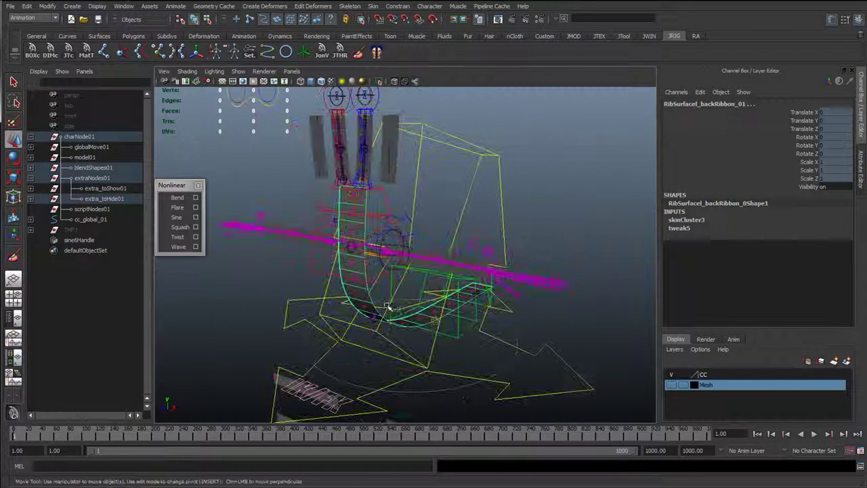
# Select the left arm ribbon surface, expand its RibBlend_l_arm_01 input and open that input's name for editing.
pyautogui.keyDown('alt'); pyautogui.moveTo(386, 306); pyautogui.dragTo(452, 309); pyautogui.keyUp('alt')
pyautogui.keyDown('alt'); pyautogui.moveTo(451, 310); pyautogui.dragTo(519, 237, button='right'); pyautogui.keyUp('alt')
pyautogui.click(519, 237)
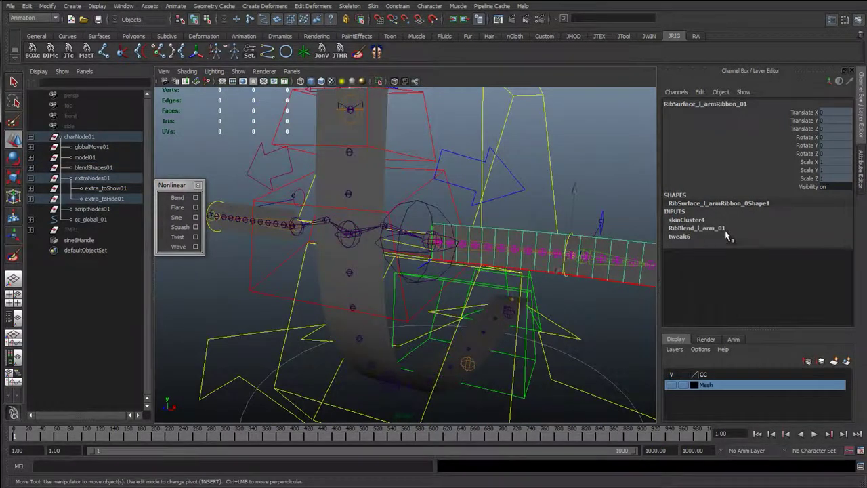
pyautogui.click(685, 230)
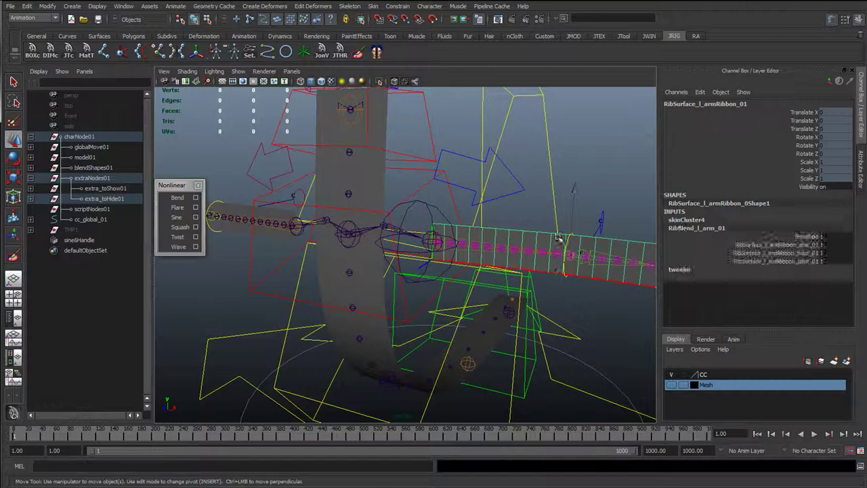
pyautogui.doubleClick(685, 228)
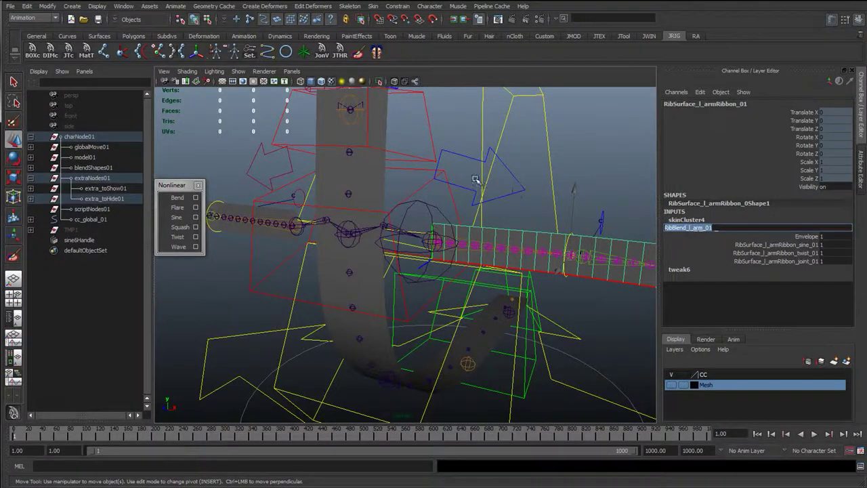
pyautogui.click(461, 129)
# Create a blend shape named RibBlend_back_01 from the back ribbon duplicate onto the character's original back ribbon.
pyautogui.keyDown('alt'); pyautogui.moveTo(458, 186); pyautogui.dragTo(393, 213, button='right'); pyautogui.keyUp('alt')
pyautogui.keyDown('alt'); pyautogui.moveTo(393, 212); pyautogui.dragTo(367, 89, button='middle'); pyautogui.keyUp('alt')
pyautogui.click(380, 282)
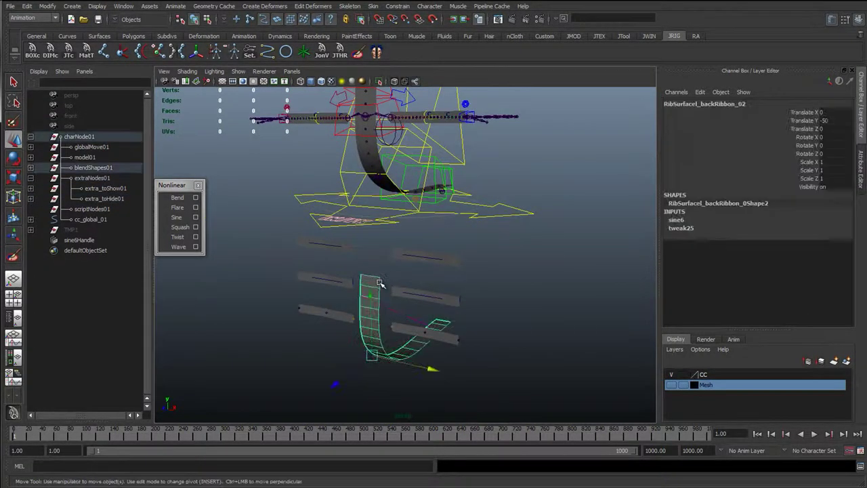
pyautogui.scroll(5, 379, 283)
pyautogui.click(342, 147)
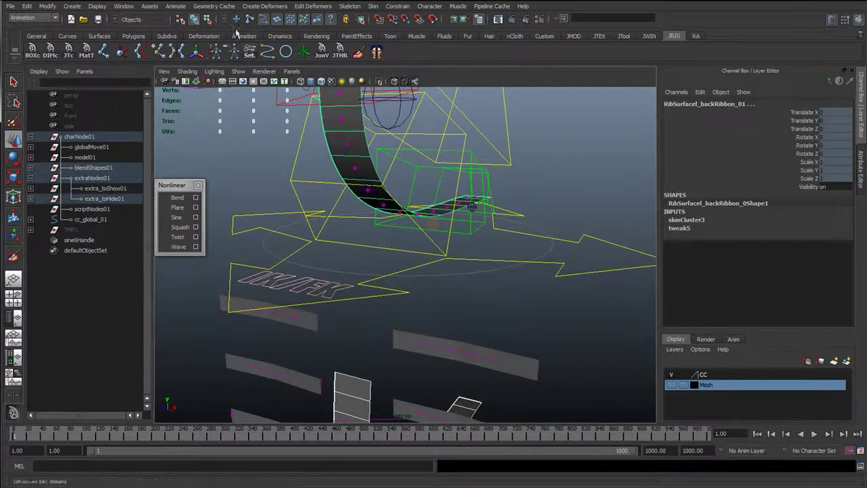
pyautogui.click(264, 6)
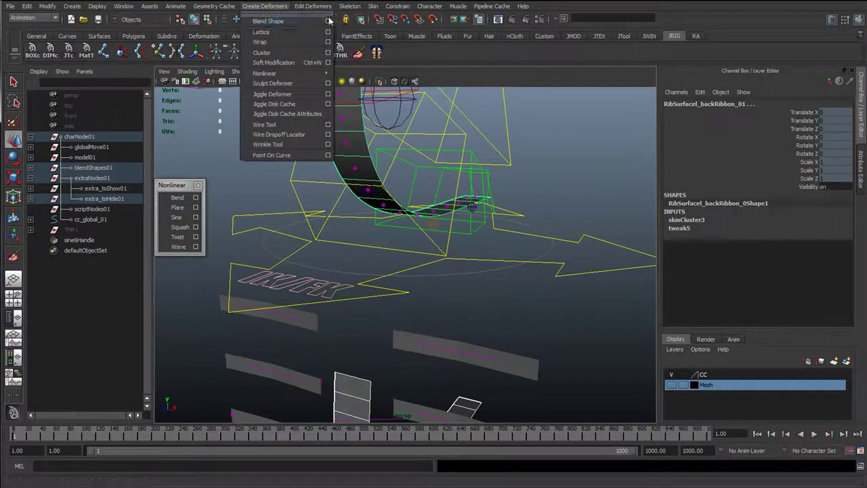
pyautogui.click(329, 21)
pyautogui.click(503, 145)
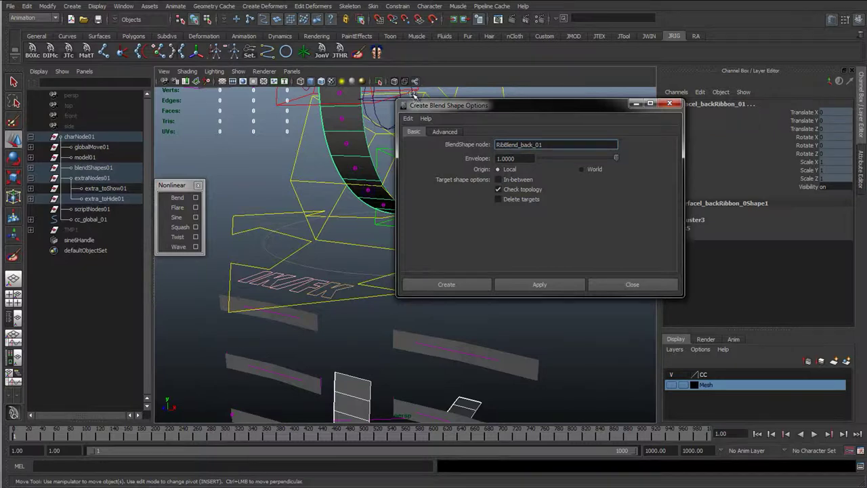
pyautogui.click(530, 290)
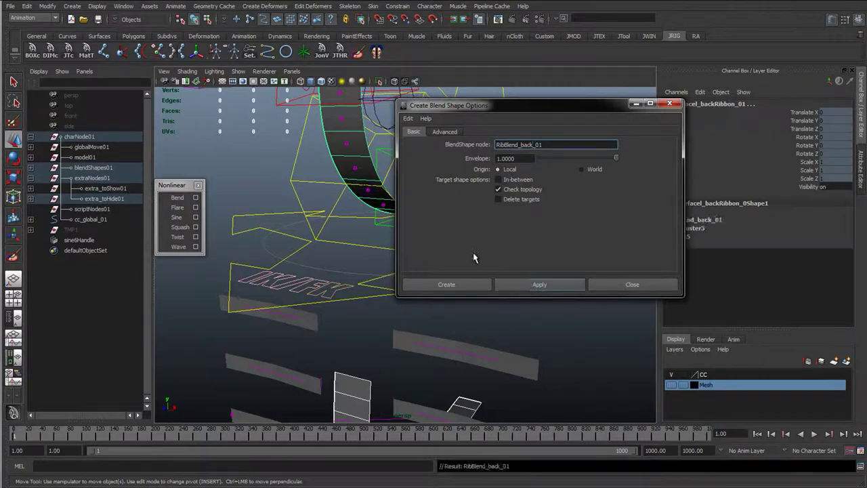
pyautogui.click(627, 284)
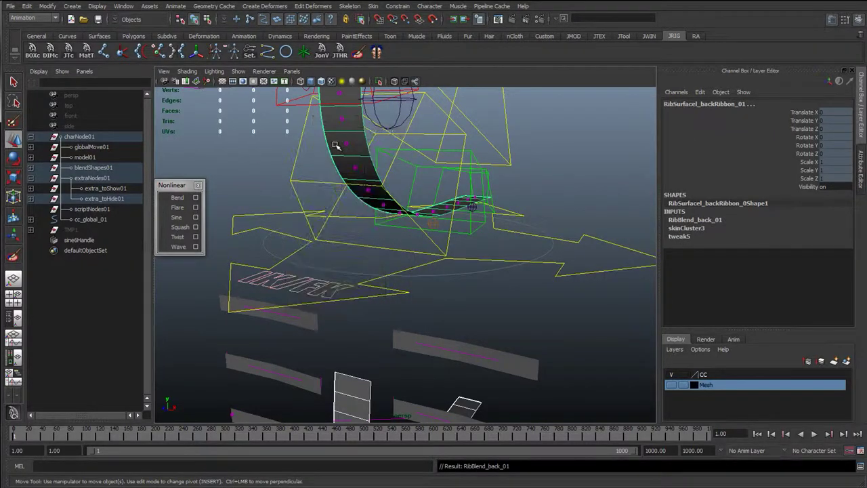
# Reorder the original back ribbon's input operations so that RibBlend_back_01 sits below skinCluster3.
pyautogui.moveTo(335, 146); pyautogui.dragTo(411, 279, button='right')
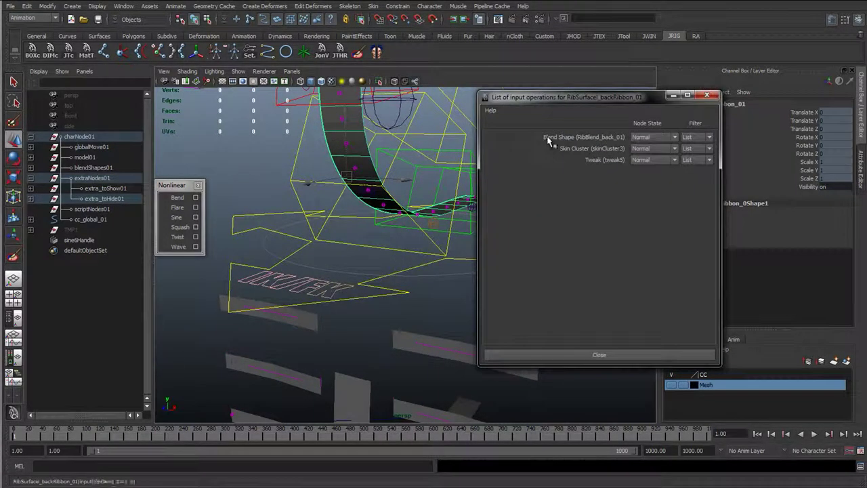
pyautogui.moveTo(548, 140); pyautogui.dragTo(552, 155, button='middle')
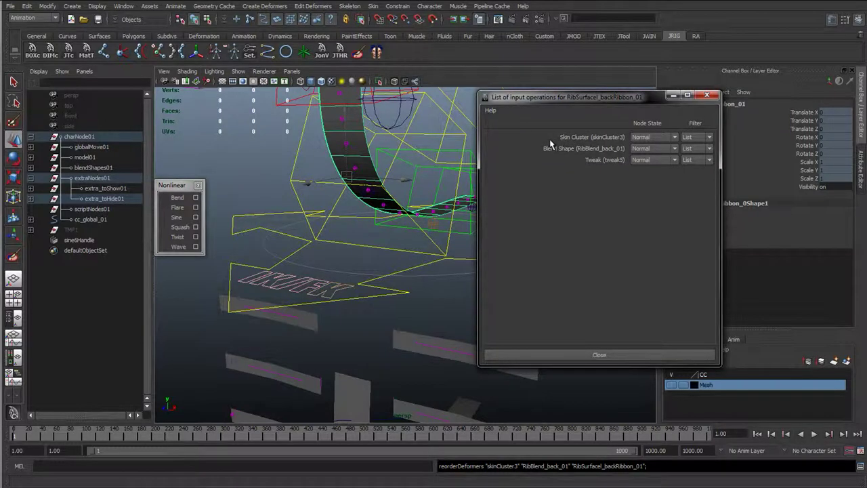
pyautogui.click(708, 100)
# Set the RibSurfacel_backRibbon_02 target weight of RibBlend_back_01 to 1.
pyautogui.click(687, 220)
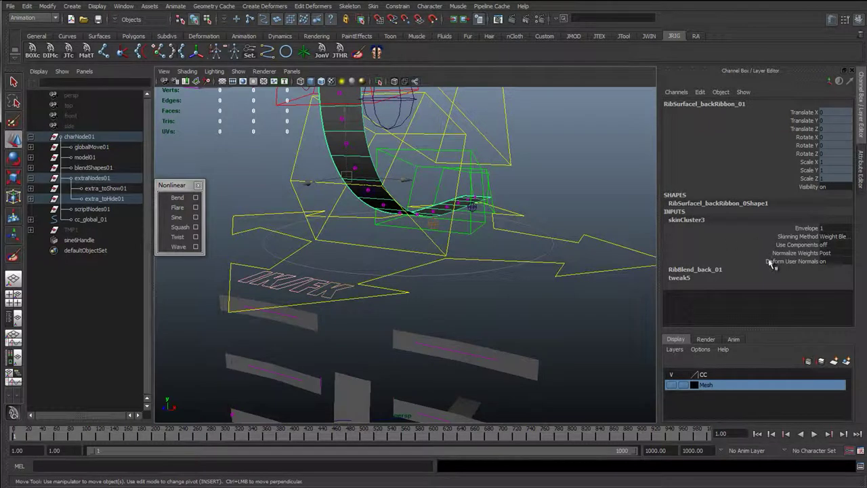
pyautogui.click(690, 269)
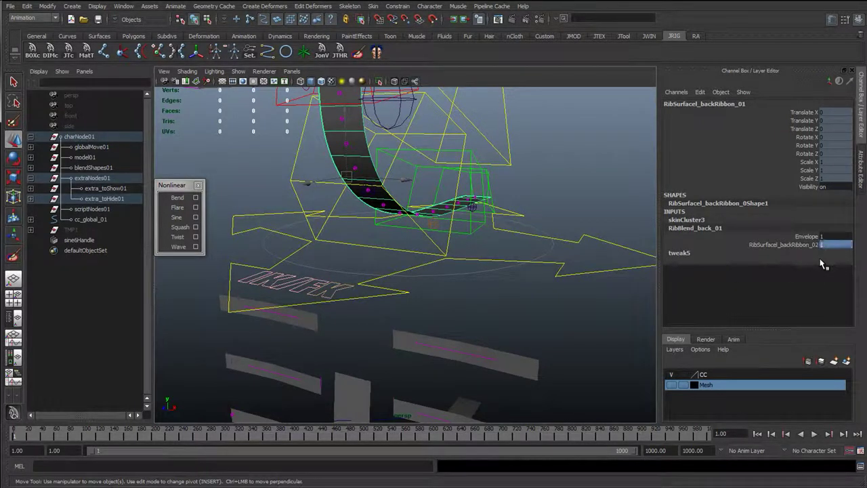
pyautogui.click(522, 290)
# Select the sine handle at the back ribbon duplicate and raise its sine6 amplitude to 0.2.
pyautogui.keyDown('alt'); pyautogui.moveTo(517, 291); pyautogui.dragTo(403, 286); pyautogui.keyUp('alt')
pyautogui.click(406, 287)
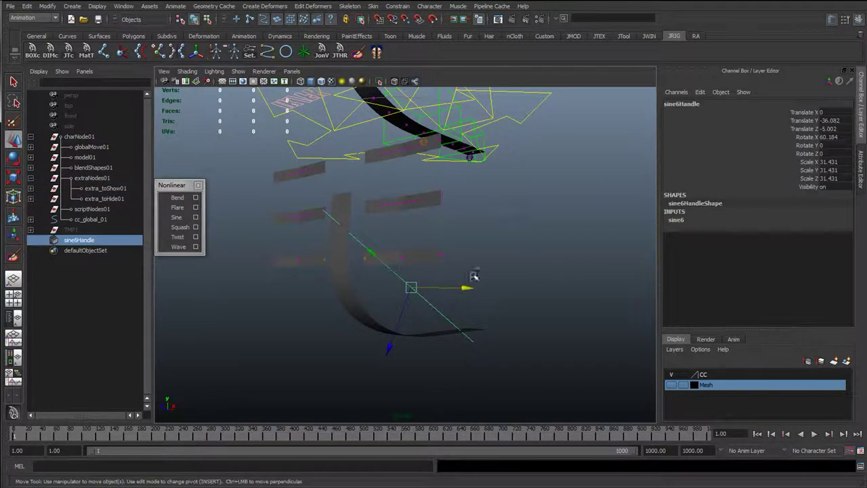
pyautogui.keyDown('alt'); pyautogui.moveTo(474, 277); pyautogui.dragTo(512, 282); pyautogui.keyUp('alt')
pyautogui.click(676, 220)
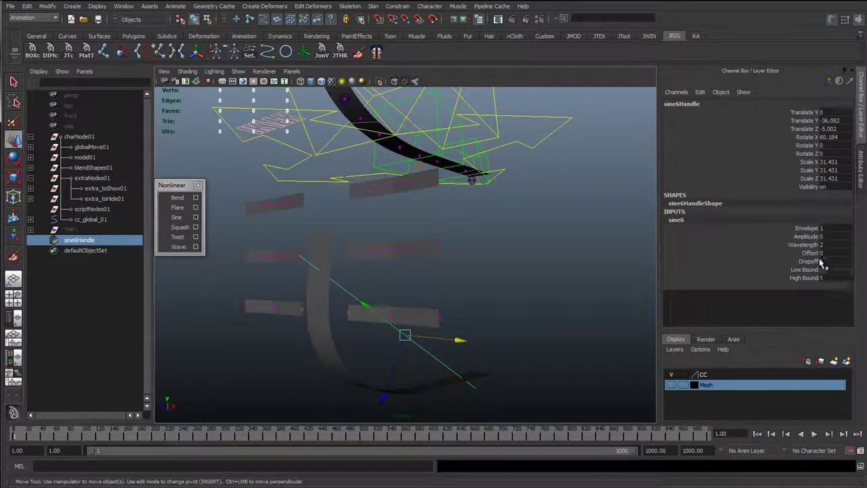
pyautogui.click(806, 236)
pyautogui.moveTo(492, 269); pyautogui.dragTo(512, 283, button='middle')
# Show the Mesh display layer and raise the sine6 amplitude to 0.3.
pyautogui.click(670, 385)
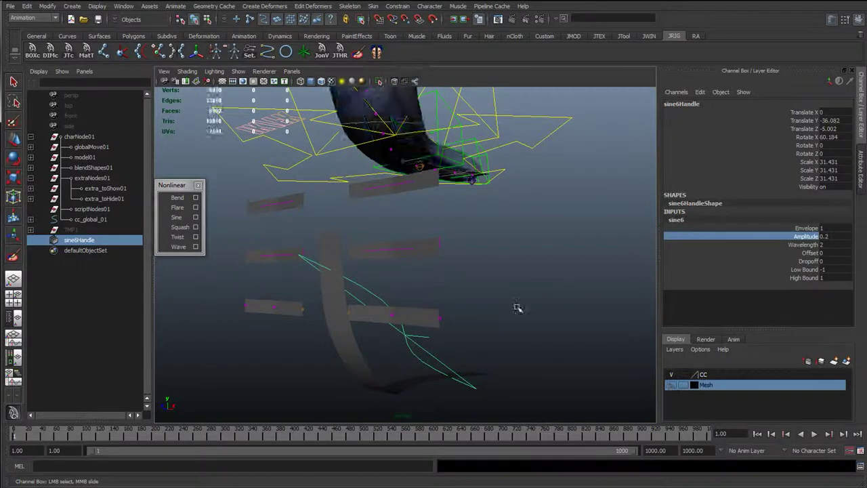
pyautogui.keyDown('alt'); pyautogui.moveTo(517, 305); pyautogui.dragTo(490, 269); pyautogui.keyUp('alt')
pyautogui.moveTo(491, 292); pyautogui.dragTo(496, 293, button='middle')
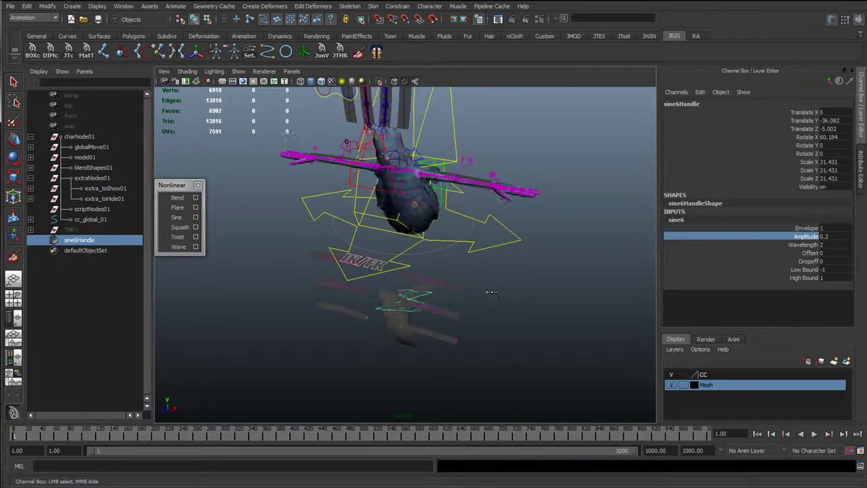
# Try sliding the sine6 offset while viewing the body from the side, and undo the change.
pyautogui.click(803, 262)
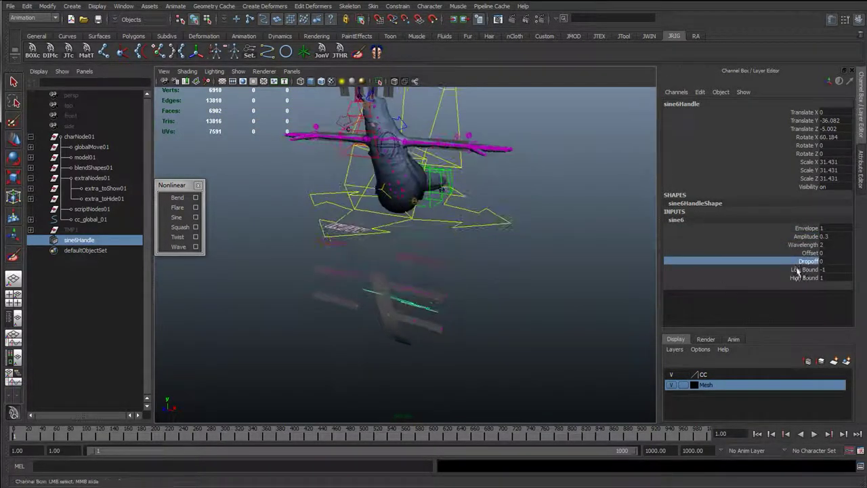
pyautogui.click(809, 253)
pyautogui.keyDown('alt'); pyautogui.moveTo(506, 250); pyautogui.dragTo(394, 324); pyautogui.keyUp('alt')
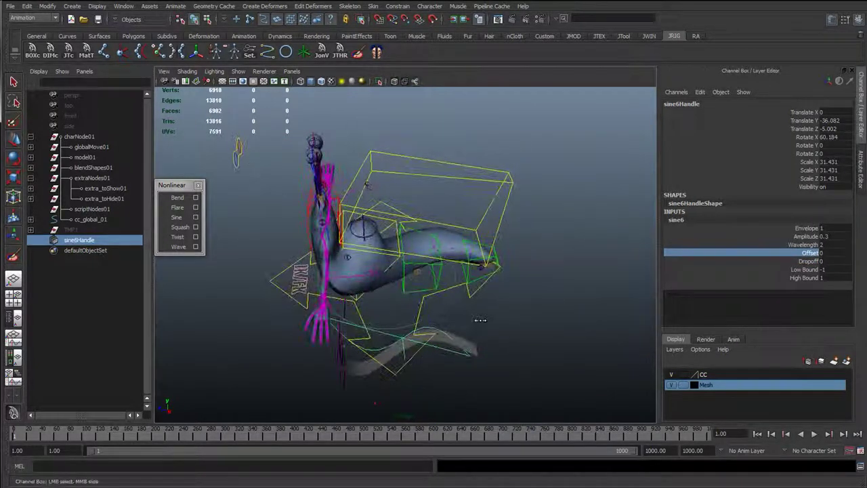
pyautogui.moveTo(479, 319)
pyautogui.mouseDown(button='middle')
pyautogui.moveTo(520, 326)
pyautogui.moveTo(485, 315)
pyautogui.mouseUp(button='middle')
pyautogui.hotkey('ctrl', 'z')
# Select the shell control cc_shell_01 above the slug's back with the Move tool.
pyautogui.keyDown('alt'); pyautogui.moveTo(465, 302); pyautogui.dragTo(535, 264, button='right'); pyautogui.keyUp('alt')
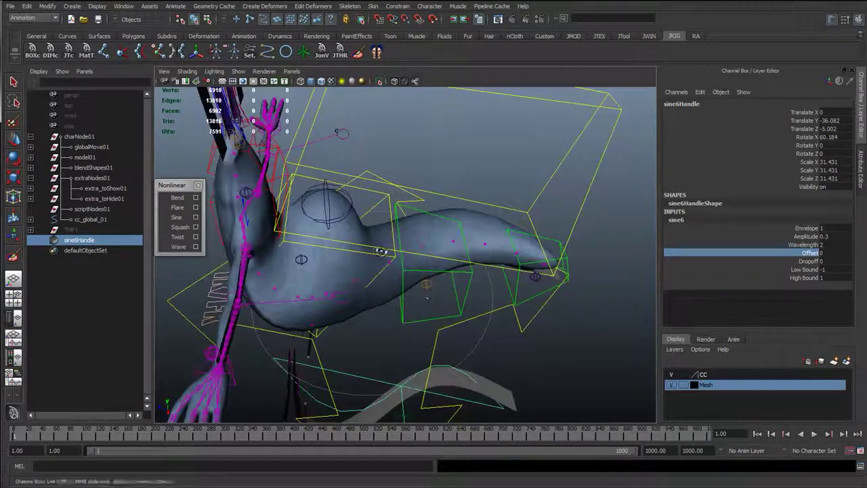
pyautogui.keyDown('alt'); pyautogui.moveTo(461, 186); pyautogui.dragTo(460, 269, button='middle'); pyautogui.keyUp('alt')
pyautogui.click(465, 160)
pyautogui.press('w')
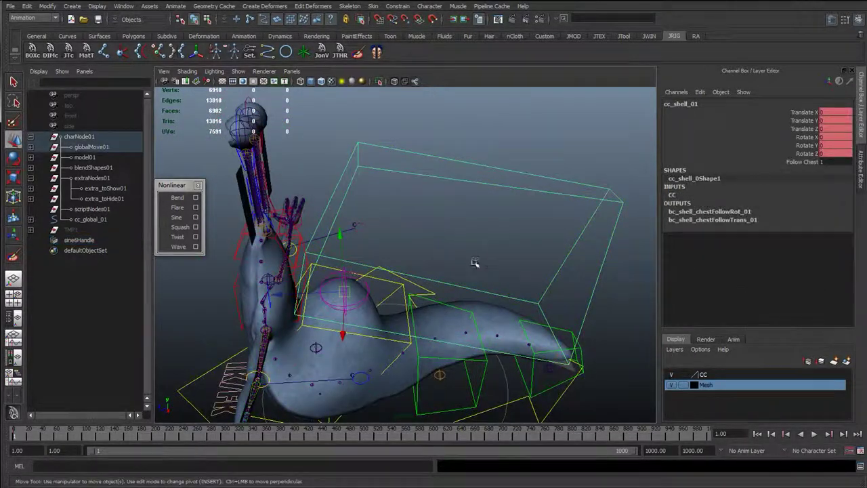
# Reselect the sine handle at the back ribbon duplicate and bring its sine6 amplitude down to 0.
pyautogui.keyDown('alt'); pyautogui.moveTo(475, 262); pyautogui.dragTo(391, 332); pyautogui.keyUp('alt')
pyautogui.click(391, 332)
pyautogui.keyDown('alt'); pyautogui.moveTo(389, 329); pyautogui.dragTo(425, 313, button='right'); pyautogui.keyUp('alt')
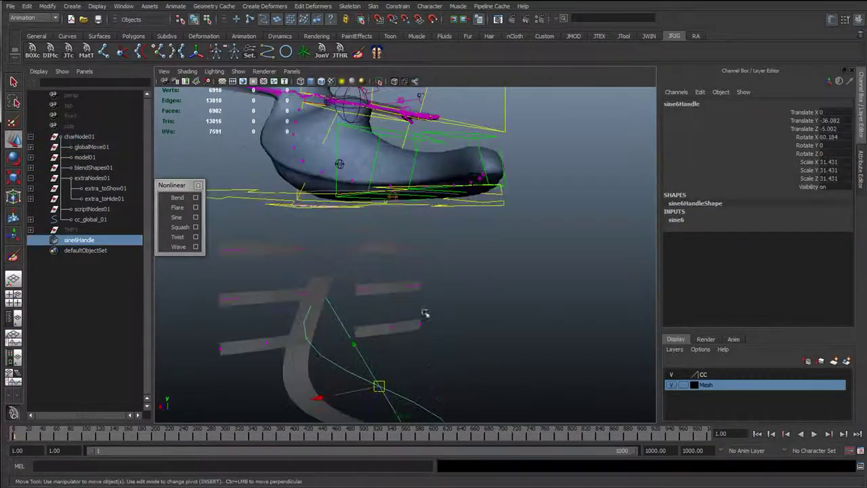
pyautogui.click(677, 220)
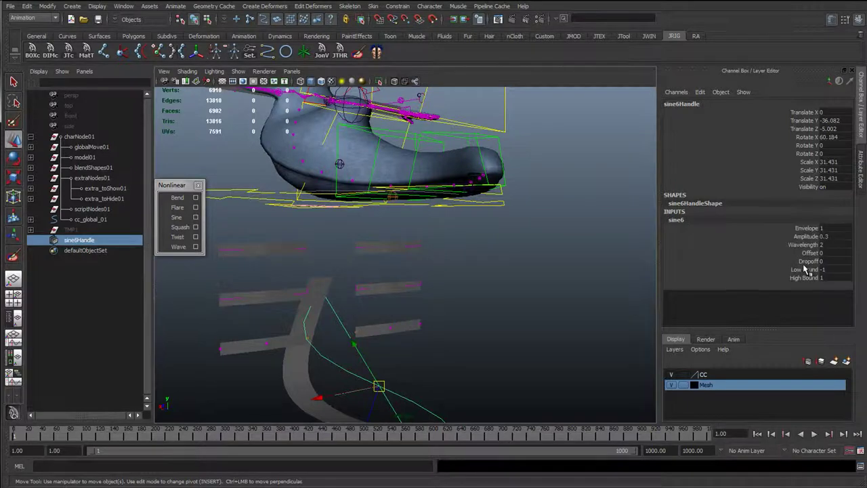
pyautogui.click(806, 237)
pyautogui.moveTo(533, 269); pyautogui.dragTo(530, 270, button='middle')
# Try a sine6 amplitude of 0.2 on the body, and reduce it to 0.1.
pyautogui.keyDown('alt'); pyautogui.moveTo(531, 271); pyautogui.dragTo(555, 298); pyautogui.keyUp('alt')
pyautogui.doubleClick(823, 237)
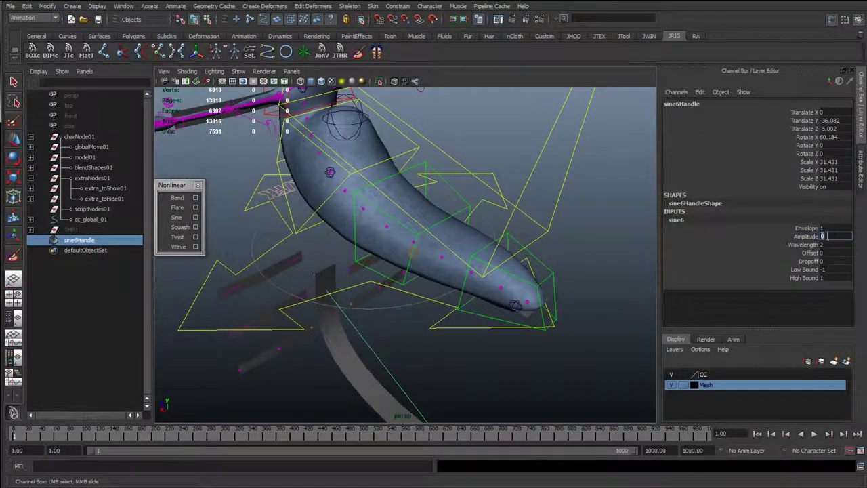
pyautogui.write('2')
pyautogui.press('Return')
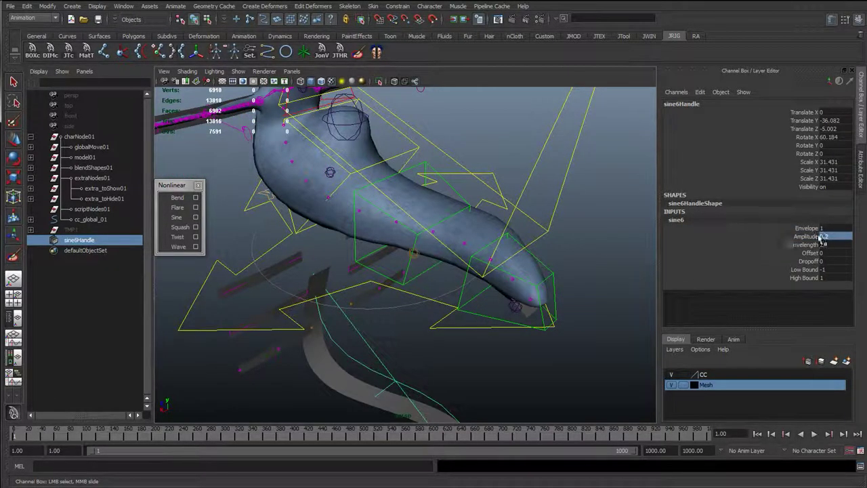
pyautogui.doubleClick(822, 236)
pyautogui.write('1')
pyautogui.press('Return')
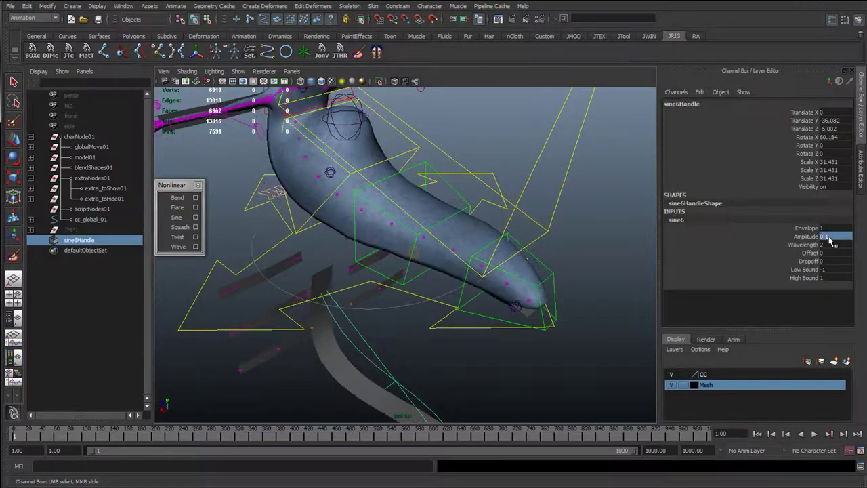
# Test the sine6 offset by sliding it up to 10, and reset it to 0.
pyautogui.click(809, 254)
pyautogui.scroll(-5, 461, 267)
pyautogui.keyDown('alt'); pyautogui.moveTo(451, 269); pyautogui.dragTo(360, 274); pyautogui.keyUp('alt')
pyautogui.moveTo(459, 313); pyautogui.dragTo(536, 318, button='middle')
pyautogui.keyDown('alt'); pyautogui.moveTo(438, 337); pyautogui.dragTo(525, 296); pyautogui.keyUp('alt')
pyautogui.doubleClick(822, 254)
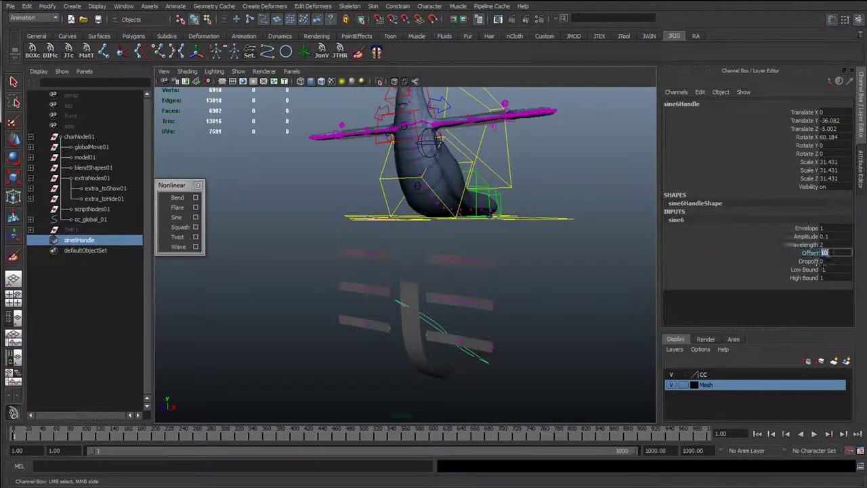
pyautogui.write('0')
# Set the sine6 wavelength to 1 and its amplitude to 0.
pyautogui.doubleClick(829, 245)
pyautogui.press('Return')
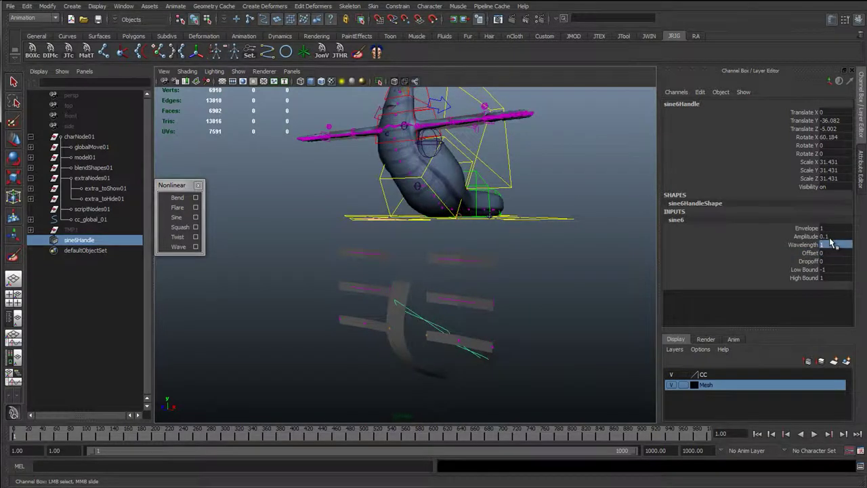
pyautogui.doubleClick(828, 237)
pyautogui.write('0')
pyautogui.press('Return')
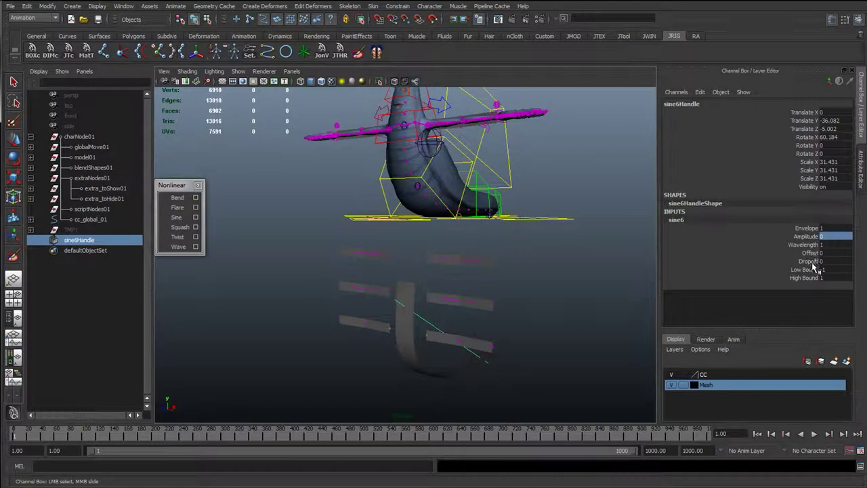
# Select the chest control cc_chest_01 around the slug's lower body to inspect its channels.
pyautogui.keyDown('alt'); pyautogui.moveTo(444, 330); pyautogui.dragTo(466, 331); pyautogui.keyUp('alt')
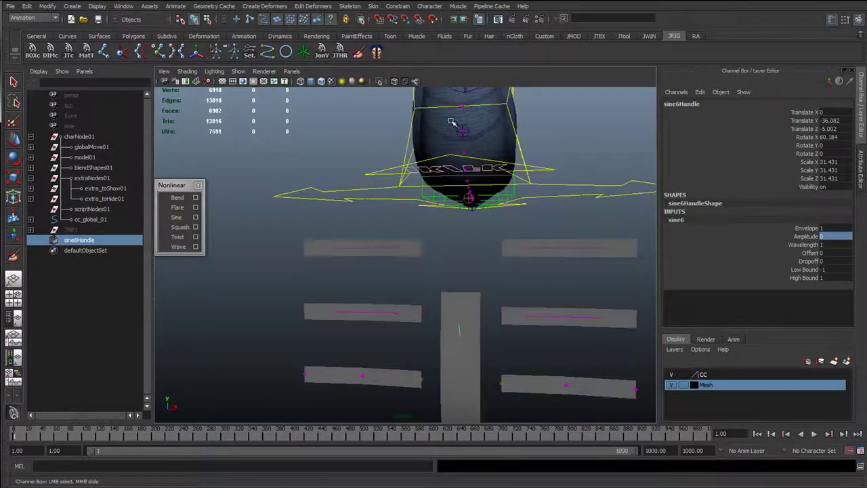
pyautogui.keyDown('alt'); pyautogui.moveTo(452, 294); pyautogui.dragTo(378, 186); pyautogui.keyUp('alt')
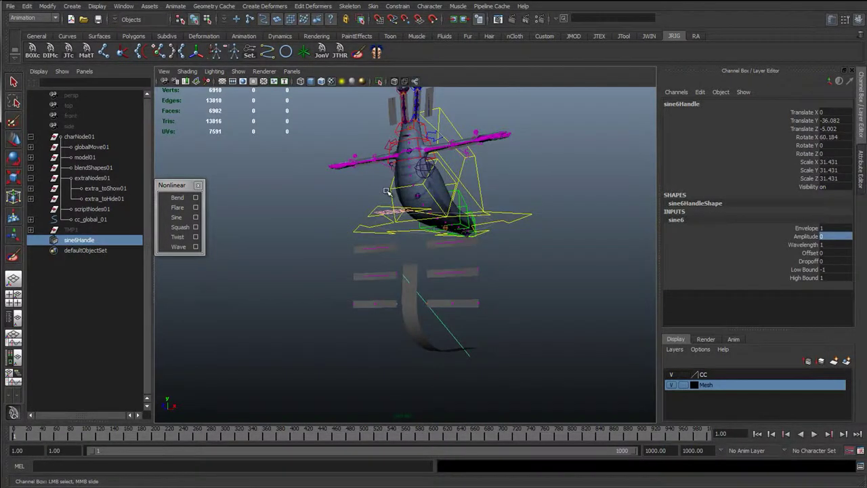
pyautogui.press('w')
pyautogui.click(387, 191)
pyautogui.click(391, 189)
pyautogui.keyDown('alt'); pyautogui.moveTo(391, 214); pyautogui.dragTo(380, 251, button='right'); pyautogui.keyUp('alt')
pyautogui.keyDown('alt'); pyautogui.moveTo(374, 260); pyautogui.dragTo(338, 306, button='middle'); pyautogui.keyUp('alt')
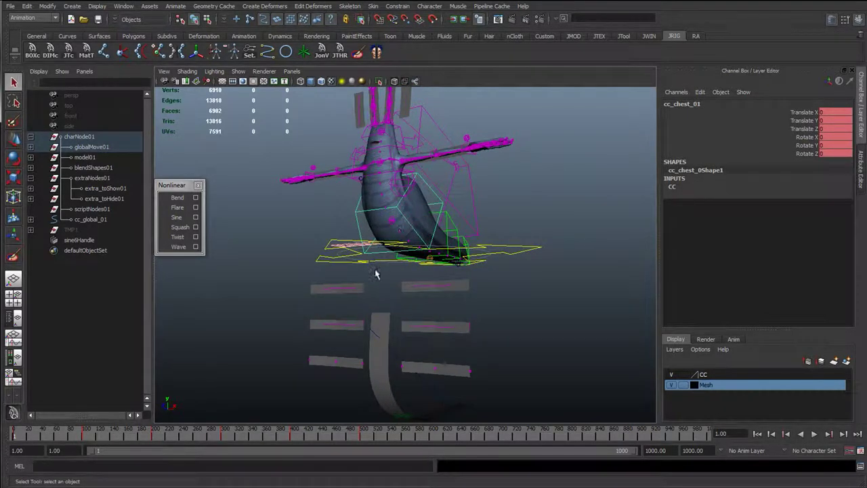
pyautogui.keyDown('alt'); pyautogui.moveTo(377, 274); pyautogui.dragTo(431, 265, button='right'); pyautogui.keyUp('alt')
pyautogui.click(703, 93)
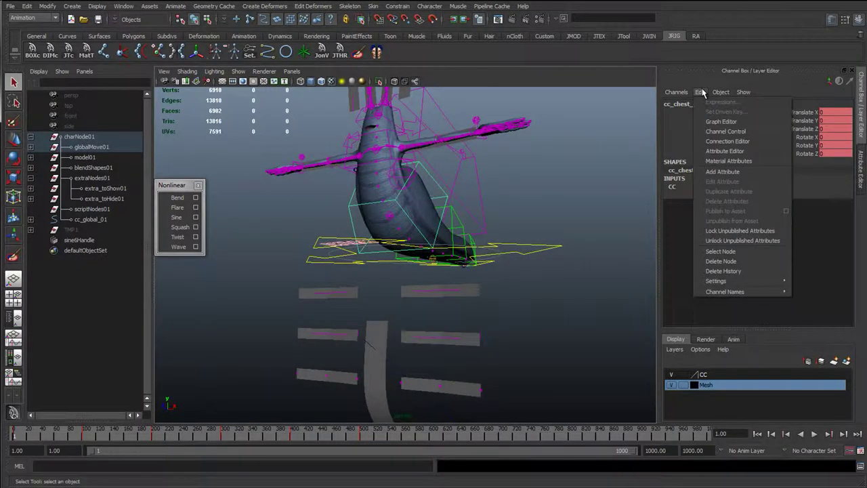
pyautogui.click(701, 93)
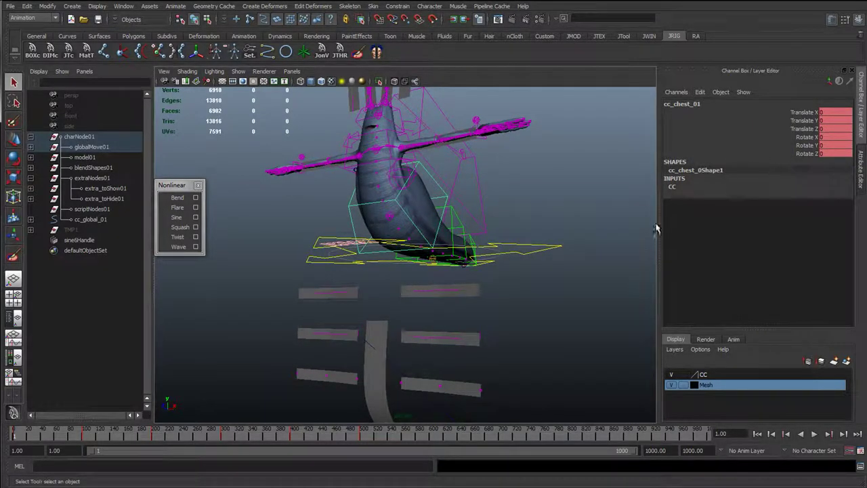
# Inspect the sine handle's sine6 attributes and the back ribbon duplicate's inputs, and reselect the sine handle.
pyautogui.click(399, 375)
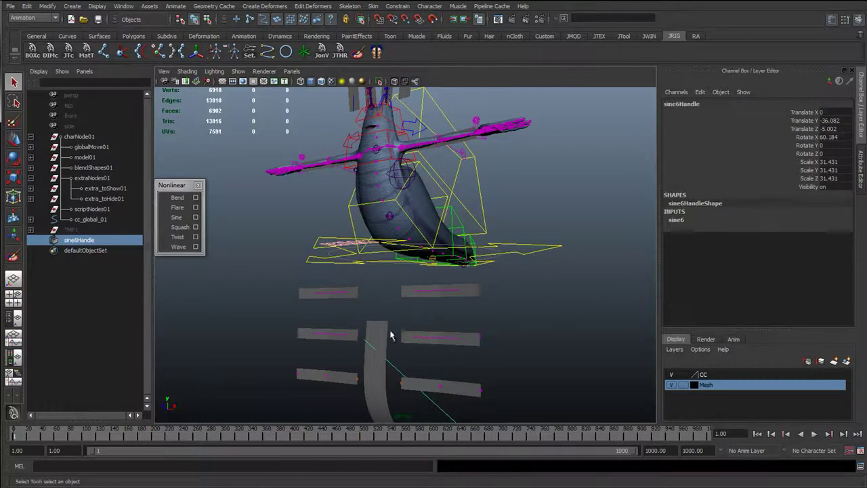
pyautogui.click(675, 220)
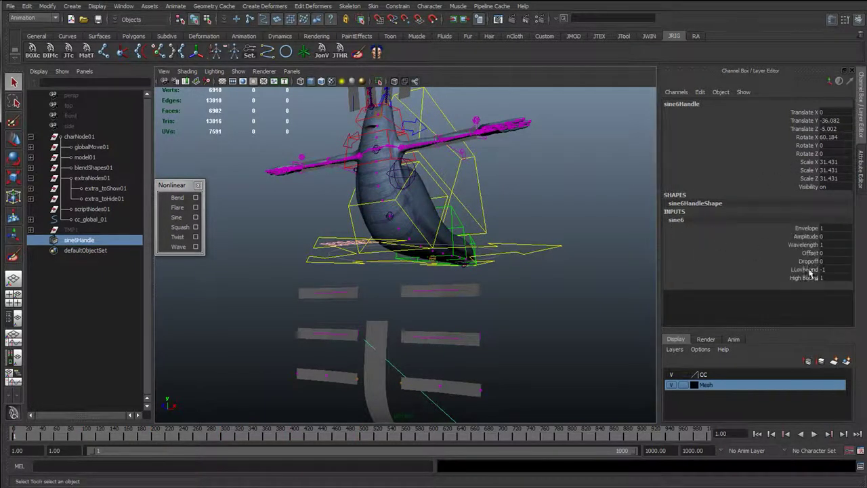
pyautogui.keyDown('alt'); pyautogui.moveTo(360, 307); pyautogui.dragTo(347, 325); pyautogui.keyUp('alt')
pyautogui.click(392, 350)
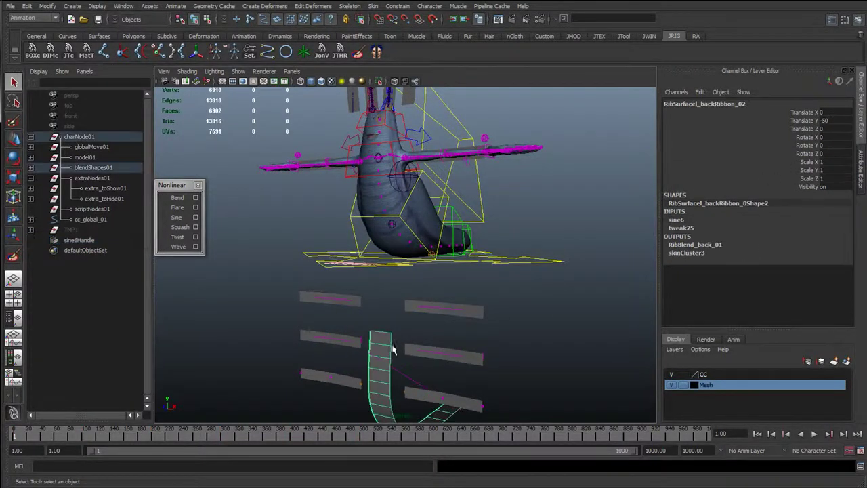
pyautogui.click(400, 374)
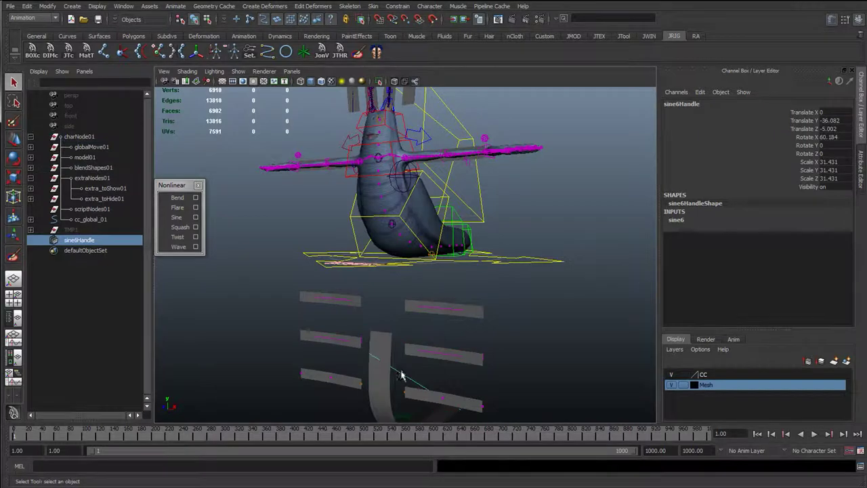
# Test the sine6 amplitude by sliding it up to 1.5, and reset it to 0.
pyautogui.click(676, 220)
pyautogui.click(805, 237)
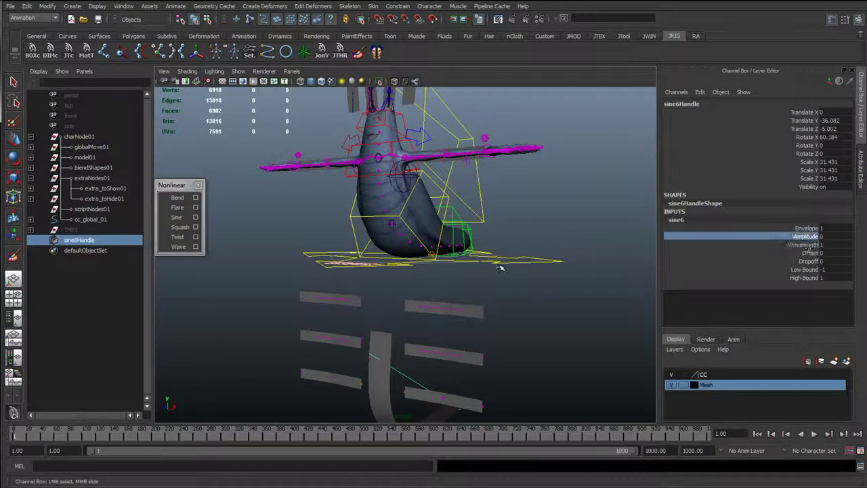
pyautogui.moveTo(499, 265); pyautogui.dragTo(326, 164, button='middle')
pyautogui.keyDown('alt'); pyautogui.moveTo(325, 164); pyautogui.dragTo(333, 180); pyautogui.keyUp('alt')
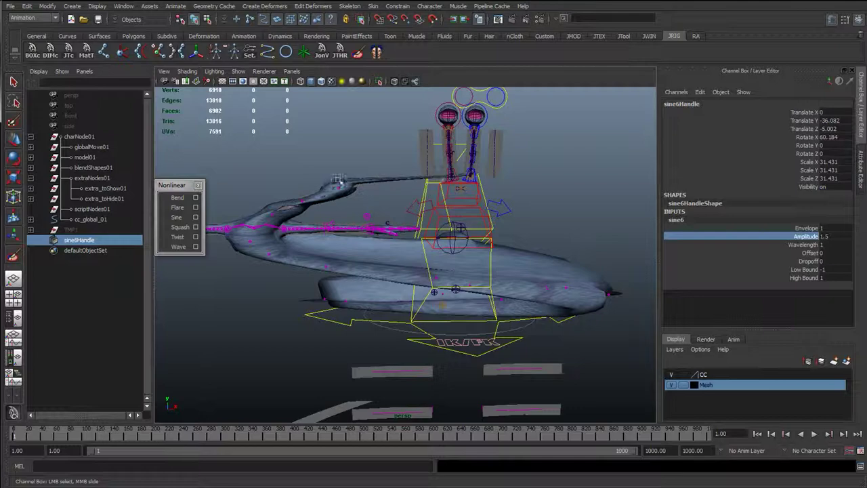
pyautogui.keyDown('alt'); pyautogui.moveTo(480, 254); pyautogui.dragTo(474, 233); pyautogui.keyUp('alt')
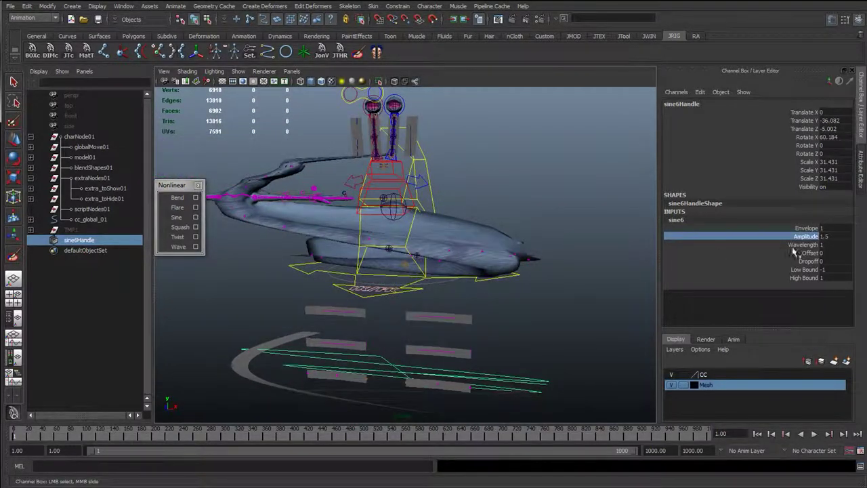
pyautogui.click(826, 238)
pyautogui.write('0')
pyautogui.press('Return')
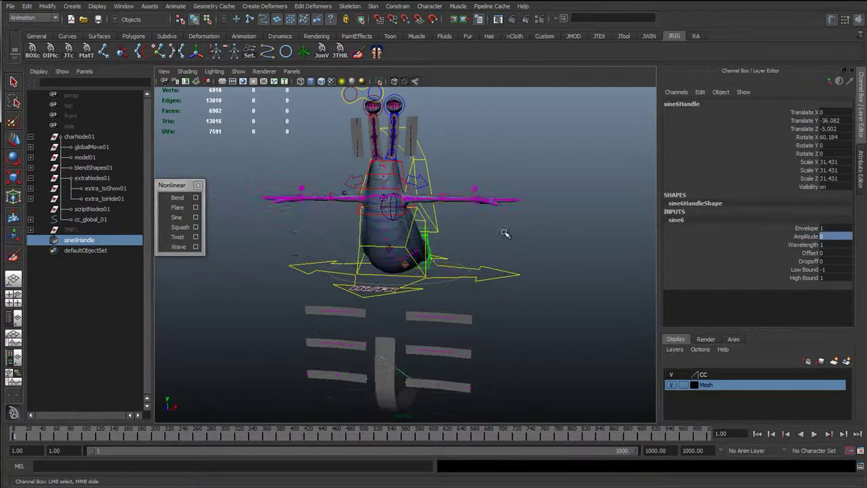
# Hide the Mesh layer and select the slug's original back ribbon surface.
pyautogui.click(584, 293)
pyautogui.click(671, 385)
pyautogui.keyDown('alt'); pyautogui.moveTo(439, 316); pyautogui.dragTo(344, 235); pyautogui.keyUp('alt')
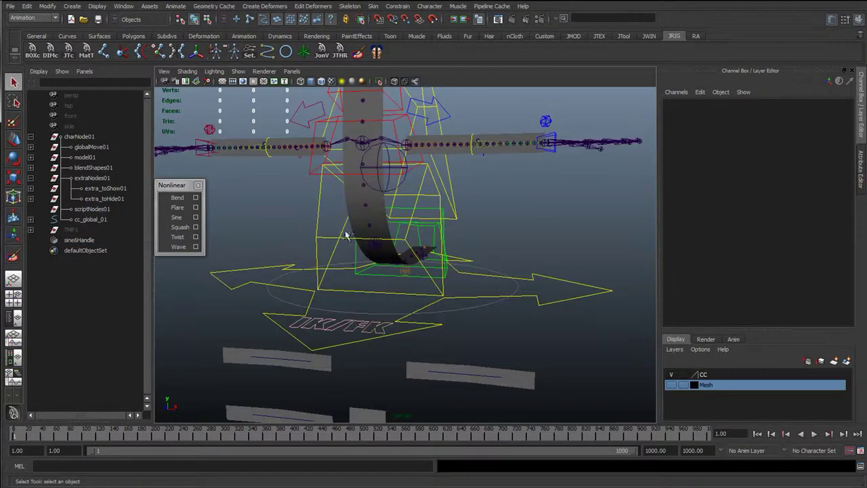
pyautogui.click(357, 202)
pyautogui.keyDown('alt'); pyautogui.moveTo(390, 251); pyautogui.dragTo(375, 117); pyautogui.keyUp('alt')
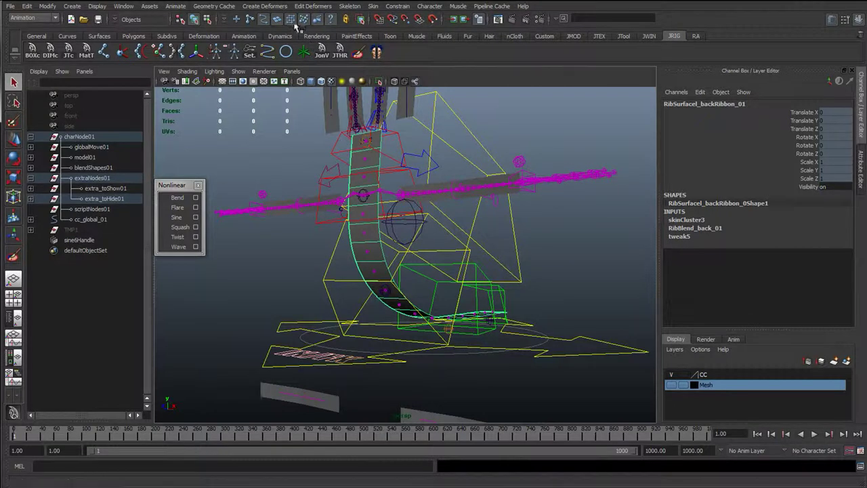
# Start the Paint Blend Shape Weights Tool with its options on the back ribbon, and set the replace value to 0.
pyautogui.click(328, 7)
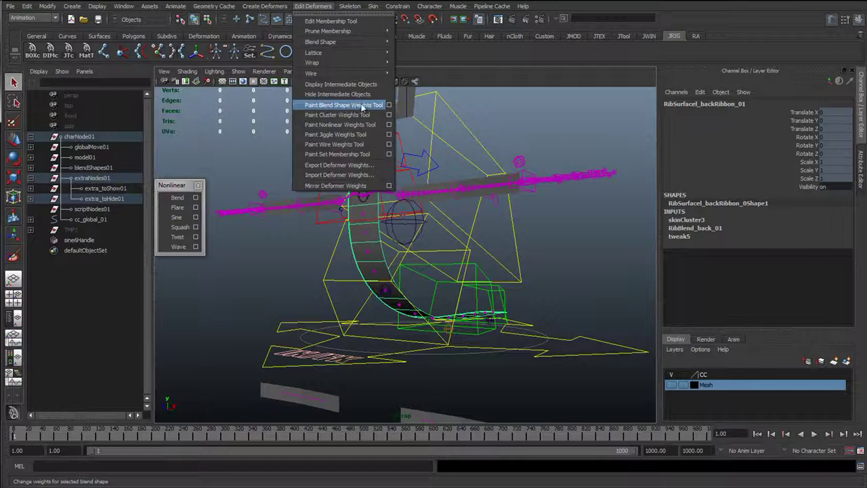
pyautogui.click(389, 107)
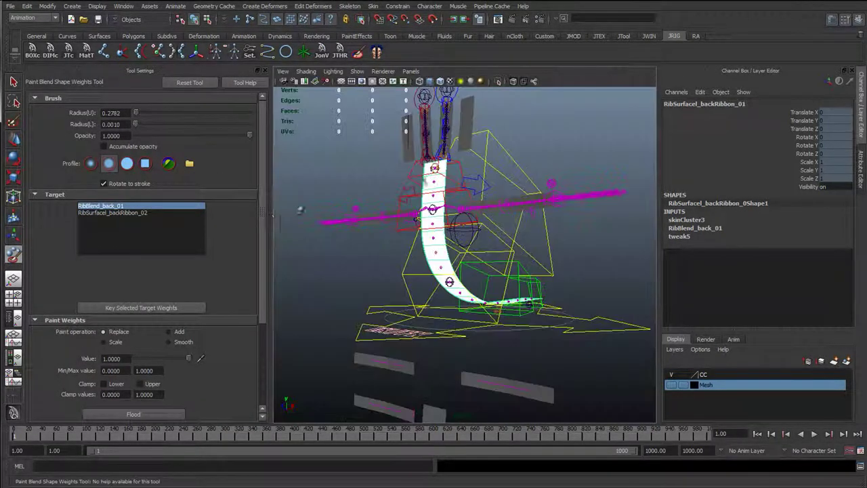
pyautogui.keyDown('alt'); pyautogui.moveTo(405, 178); pyautogui.dragTo(412, 204, button='middle'); pyautogui.keyUp('alt')
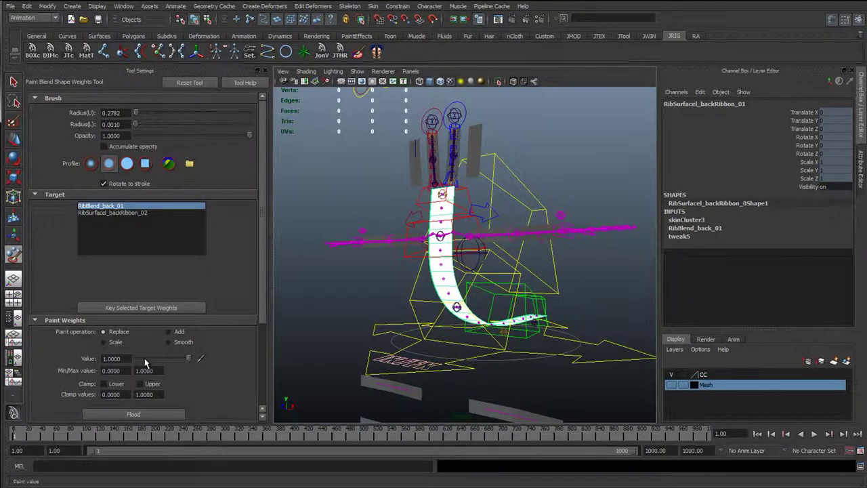
pyautogui.moveTo(188, 358); pyautogui.dragTo(120, 360)
pyautogui.press('f')
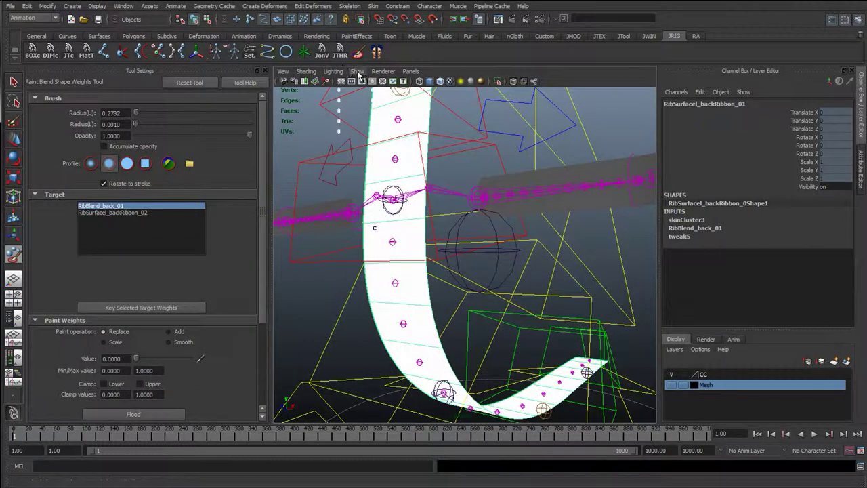
# Isolate the selected back ribbon in the viewport.
pyautogui.click(357, 71)
pyautogui.moveTo(389, 90)
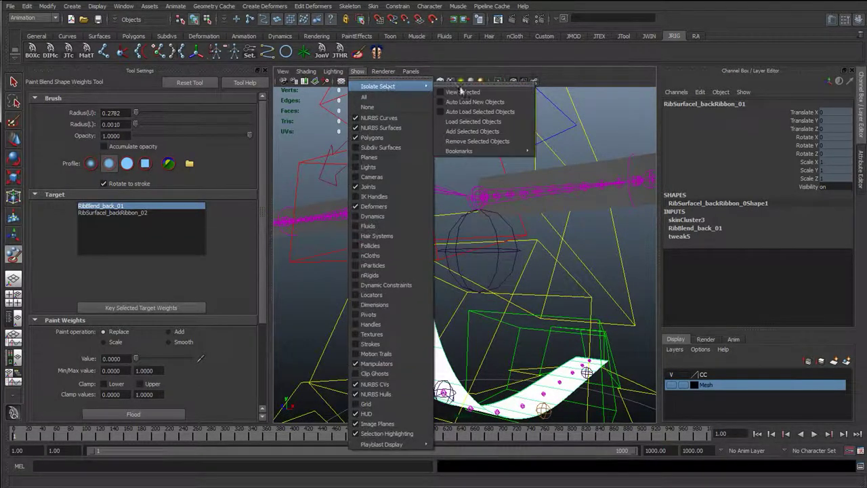
pyautogui.click(462, 91)
pyautogui.keyDown('alt'); pyautogui.moveTo(388, 236); pyautogui.dragTo(434, 244, button='right'); pyautogui.keyUp('alt')
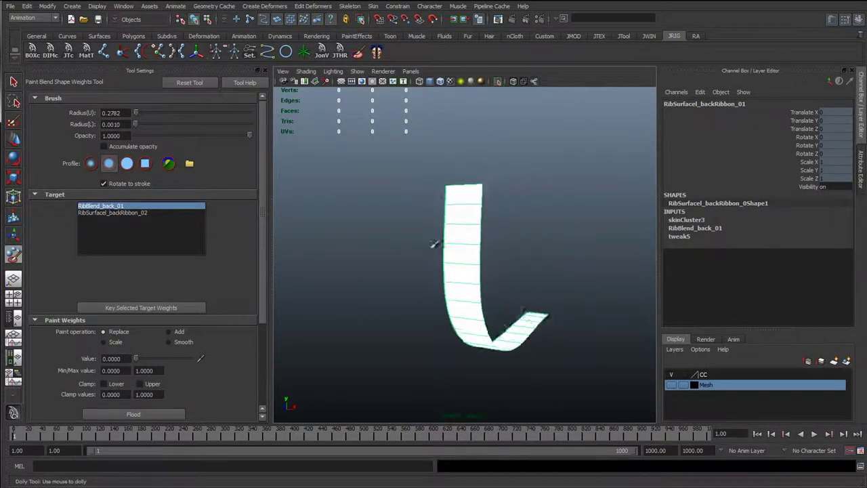
pyautogui.keyDown('alt'); pyautogui.moveTo(434, 244); pyautogui.dragTo(425, 241); pyautogui.keyUp('alt')
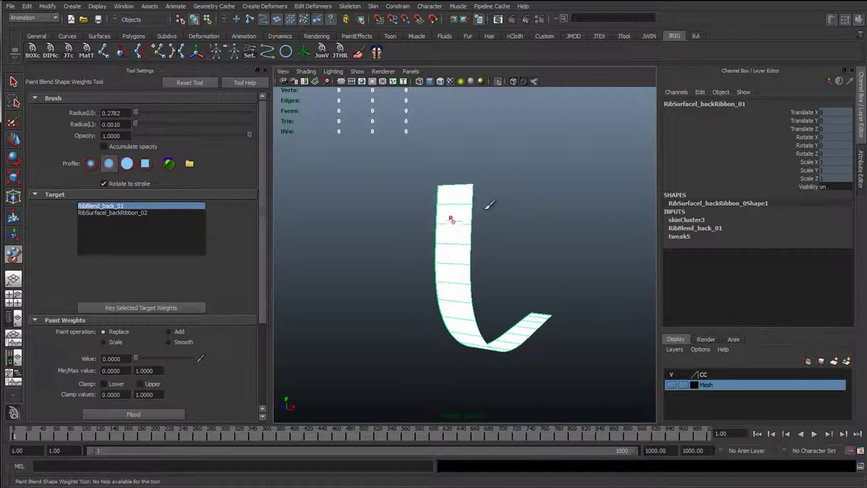
# Enlarge the brush radius to about 5.2 and paint RibBlend_back_01 weights to 0 at both ends of the ribbon.
pyautogui.moveTo(459, 210)
pyautogui.mouseDown()
pyautogui.moveTo(449, 193)
pyautogui.moveTo(454, 183)
pyautogui.moveTo(451, 193)
pyautogui.moveTo(445, 182)
pyautogui.moveTo(479, 203)
pyautogui.moveTo(424, 239)
pyautogui.moveTo(466, 239)
pyautogui.mouseUp()
pyautogui.moveTo(463, 310)
pyautogui.mouseDown()
pyautogui.moveTo(372, 264)
pyautogui.moveTo(338, 284)
pyautogui.moveTo(393, 289)
pyautogui.moveTo(414, 251)
pyautogui.mouseUp()
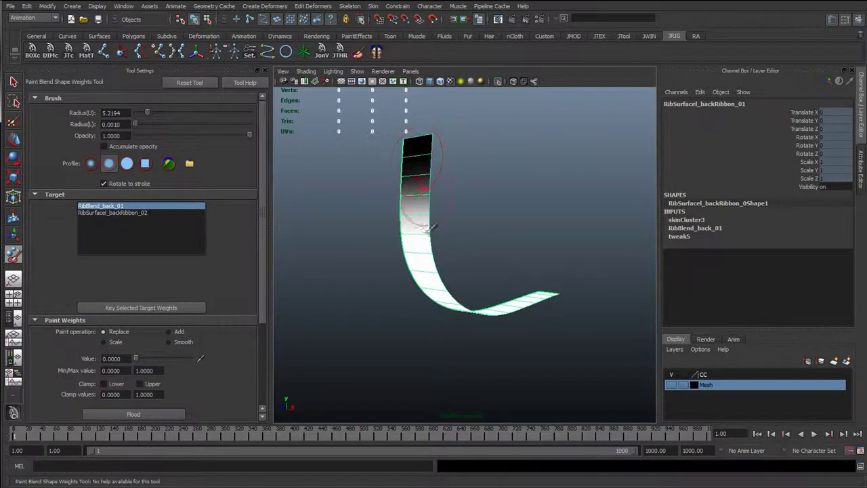
pyautogui.moveTo(482, 316)
pyautogui.keyDown('alt'); pyautogui.mouseDown()
pyautogui.moveTo(451, 348)
pyautogui.moveTo(427, 168)
pyautogui.mouseUp(); pyautogui.keyUp('alt')
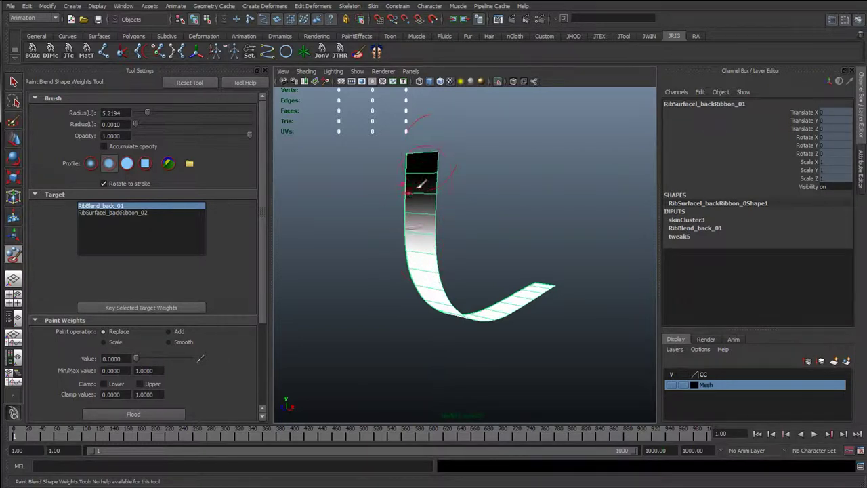
pyautogui.moveTo(516, 322)
pyautogui.keyDown('alt'); pyautogui.mouseDown()
pyautogui.moveTo(574, 266)
pyautogui.moveTo(577, 287)
pyautogui.moveTo(532, 290)
pyautogui.moveTo(537, 280)
pyautogui.mouseUp(); pyautogui.keyUp('alt')
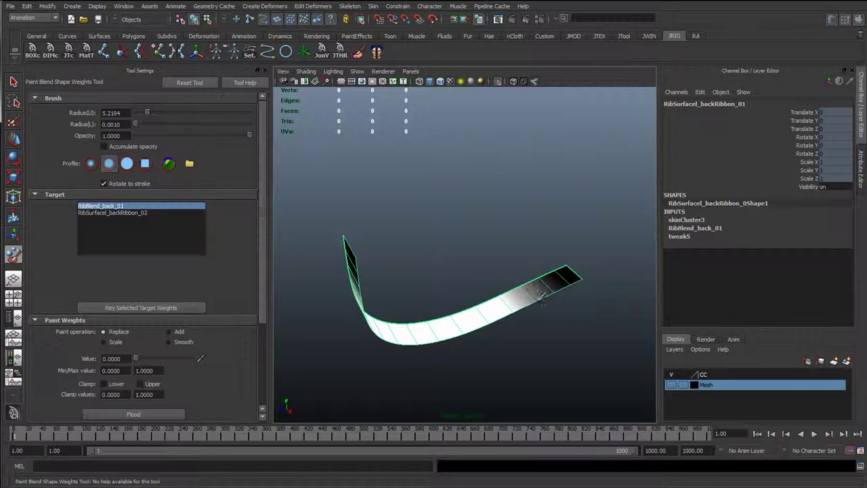
# Leave weight painting, deselect the ribbon and turn off its viewport isolation.
pyautogui.click(13, 83)
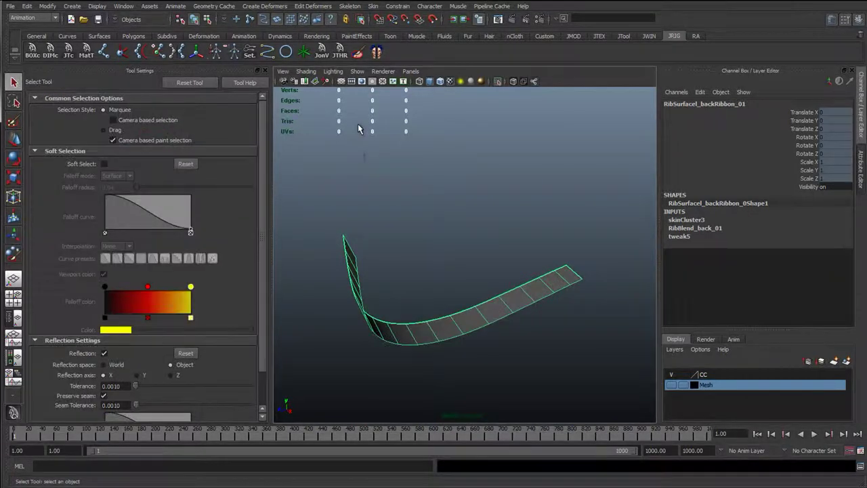
pyautogui.click(359, 129)
pyautogui.click(357, 71)
pyautogui.click(462, 89)
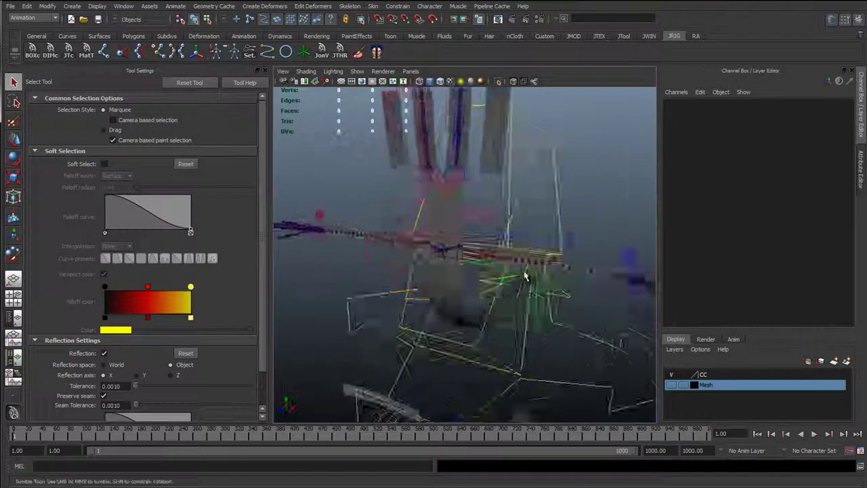
# Reselect the sine handle below the slug, show the Mesh layer and expand the sine6 attributes.
pyautogui.click(447, 342)
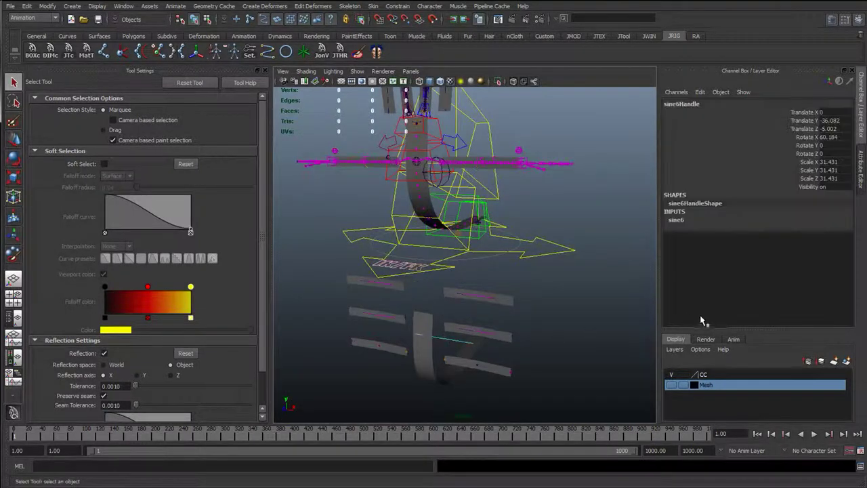
pyautogui.click(675, 385)
pyautogui.click(677, 220)
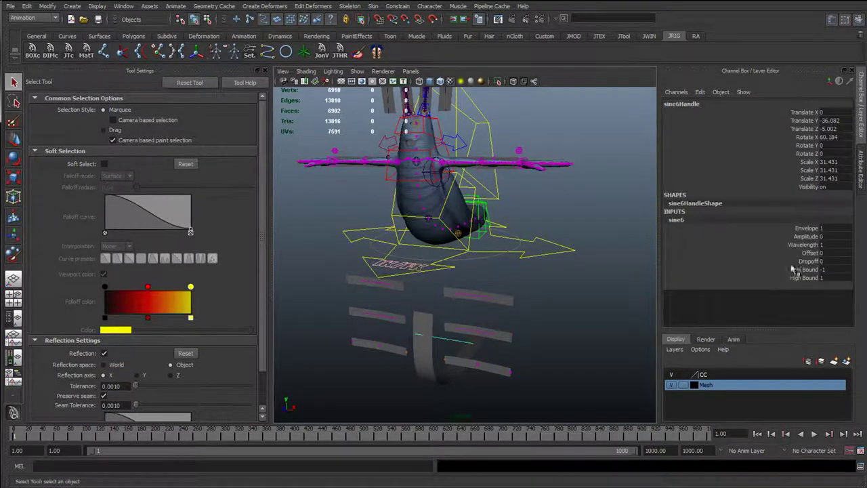
pyautogui.click(810, 253)
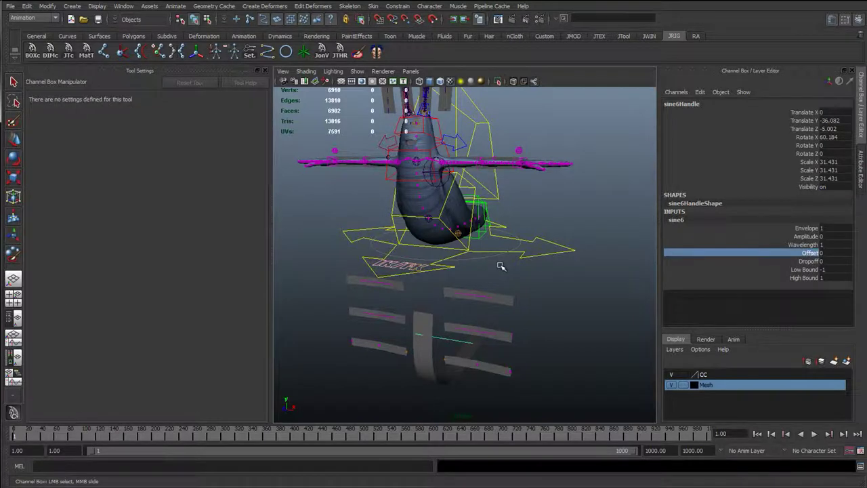
# Test the sine6 amplitude on the weighted body by sliding it up to 1.8, and lower it to 0.1.
pyautogui.click(806, 237)
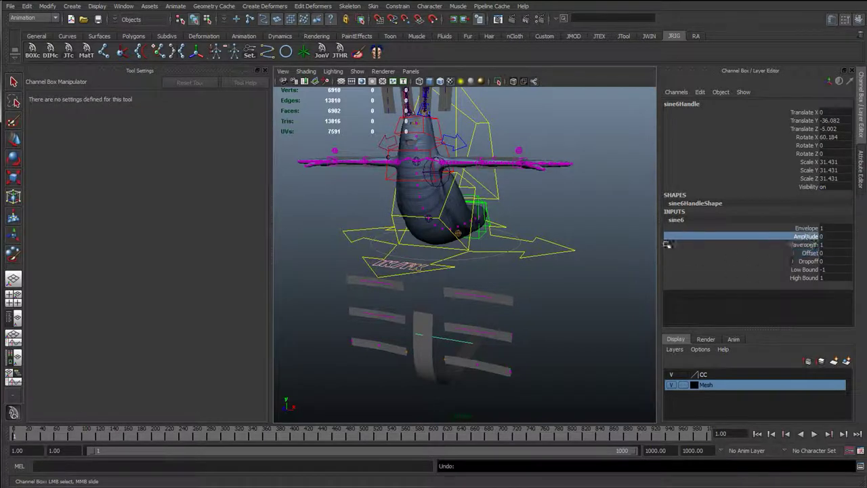
pyautogui.moveTo(369, 256); pyautogui.dragTo(412, 339, button='middle')
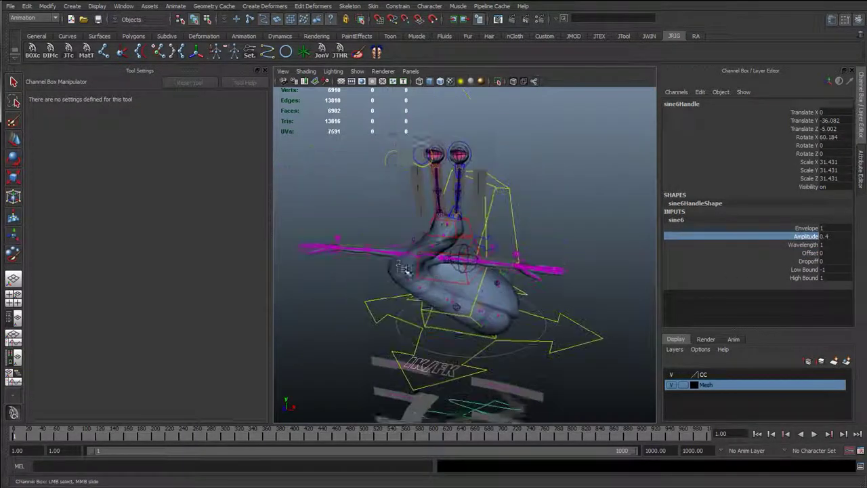
pyautogui.keyDown('alt'); pyautogui.moveTo(412, 339); pyautogui.dragTo(480, 280); pyautogui.keyUp('alt')
pyautogui.keyDown('alt'); pyautogui.moveTo(440, 280); pyautogui.dragTo(498, 281, button='right'); pyautogui.keyUp('alt')
pyautogui.moveTo(498, 281); pyautogui.dragTo(530, 286, button='middle')
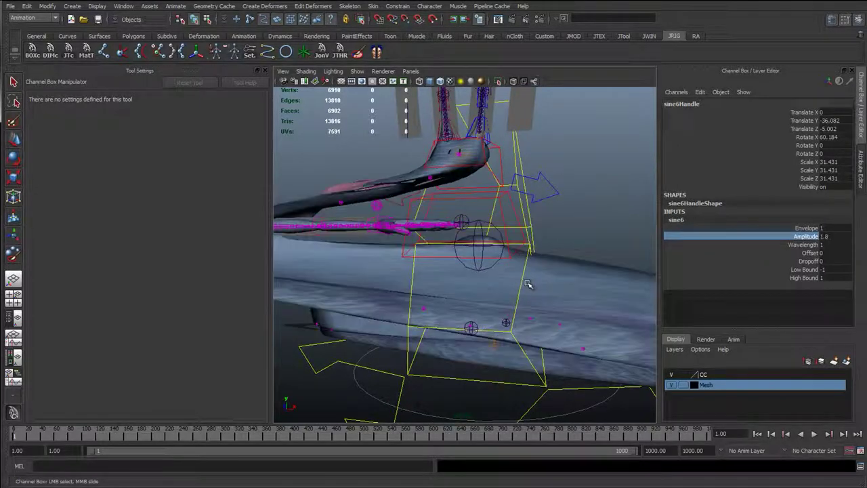
pyautogui.keyDown('alt'); pyautogui.moveTo(531, 286); pyautogui.dragTo(463, 282, button='right'); pyautogui.keyUp('alt')
pyautogui.keyDown('alt'); pyautogui.moveTo(515, 294); pyautogui.dragTo(479, 283, button='right'); pyautogui.keyUp('alt')
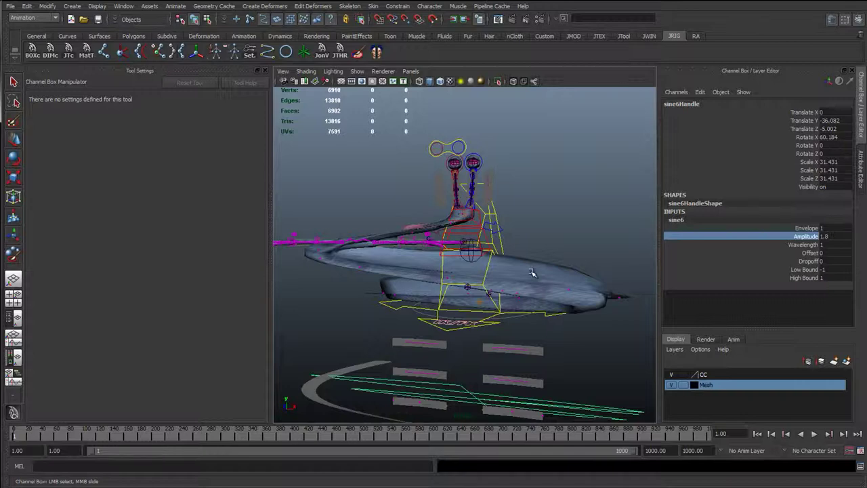
pyautogui.keyDown('alt'); pyautogui.moveTo(533, 273); pyautogui.dragTo(581, 283); pyautogui.keyUp('alt')
pyautogui.moveTo(581, 283); pyautogui.dragTo(534, 286, button='middle')
pyautogui.scroll(4, 526, 287)
pyautogui.keyDown('alt'); pyautogui.moveTo(524, 288); pyautogui.dragTo(505, 302); pyautogui.keyUp('alt')
# Try sliding the sine6 offset, and undo the change.
pyautogui.click(809, 253)
pyautogui.scroll(-5, 563, 302)
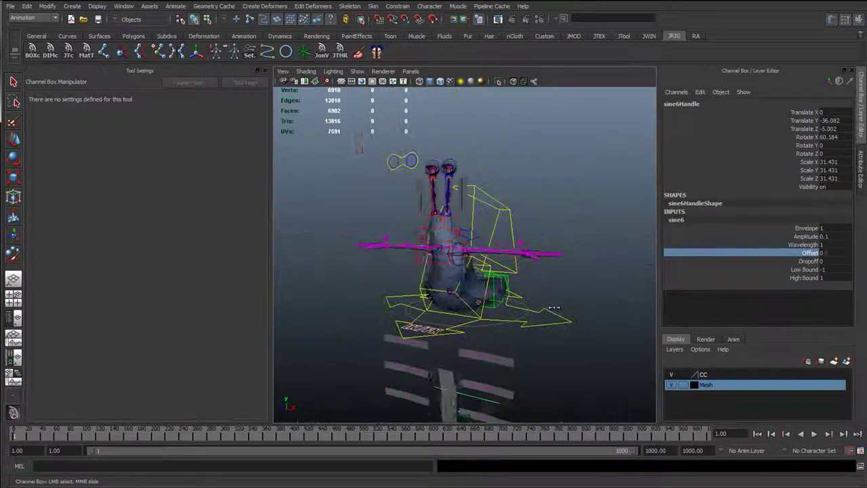
pyautogui.moveTo(561, 308); pyautogui.dragTo(566, 307, button='middle')
pyautogui.hotkey('ctrl', 'z')
# Raise the sine6 wavelength to 7 and slide its offset to -10 to test the wave along the body.
pyautogui.click(803, 245)
pyautogui.moveTo(529, 272); pyautogui.dragTo(559, 273, button='middle')
pyautogui.click(809, 253)
pyautogui.scroll(5, 532, 305)
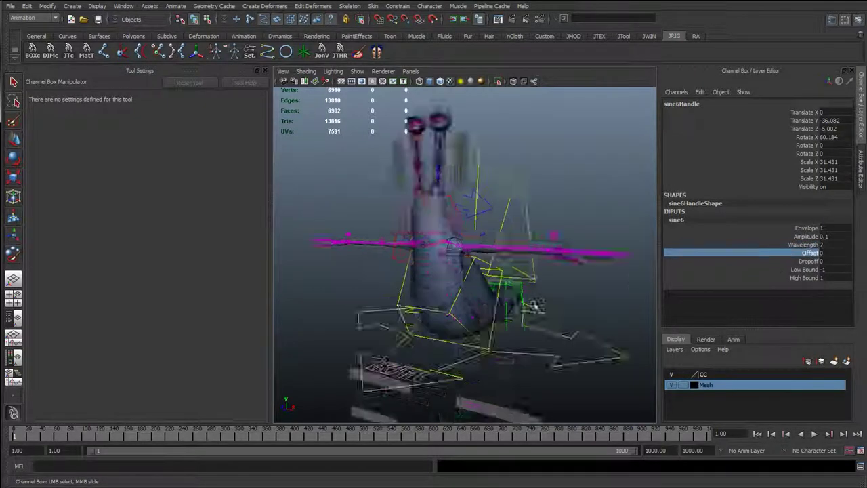
pyautogui.moveTo(522, 303); pyautogui.dragTo(448, 318, button='middle')
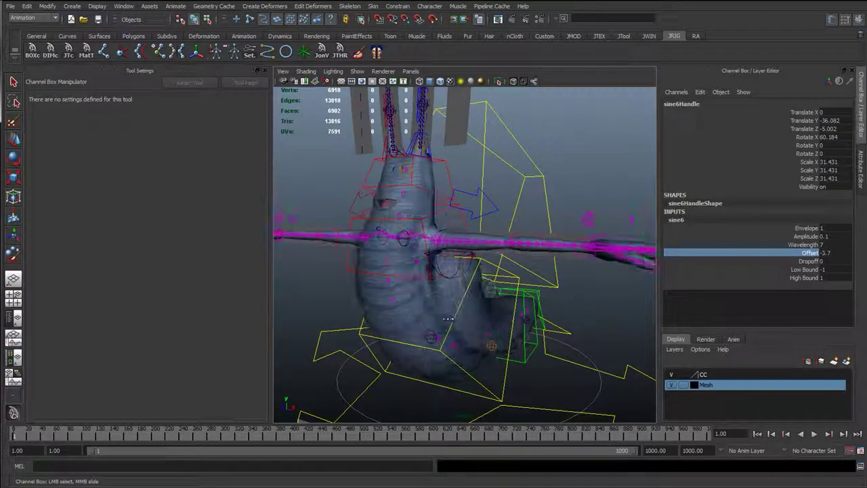
pyautogui.keyDown('alt'); pyautogui.moveTo(435, 321); pyautogui.dragTo(353, 321, button='right'); pyautogui.keyUp('alt')
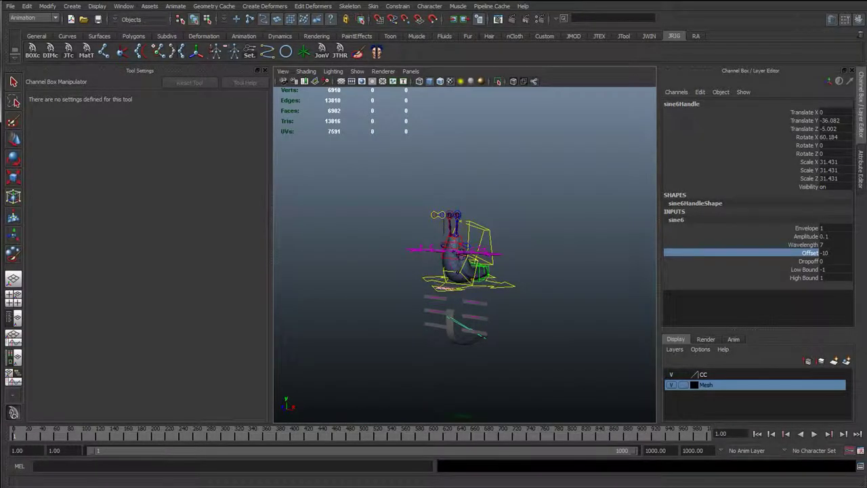